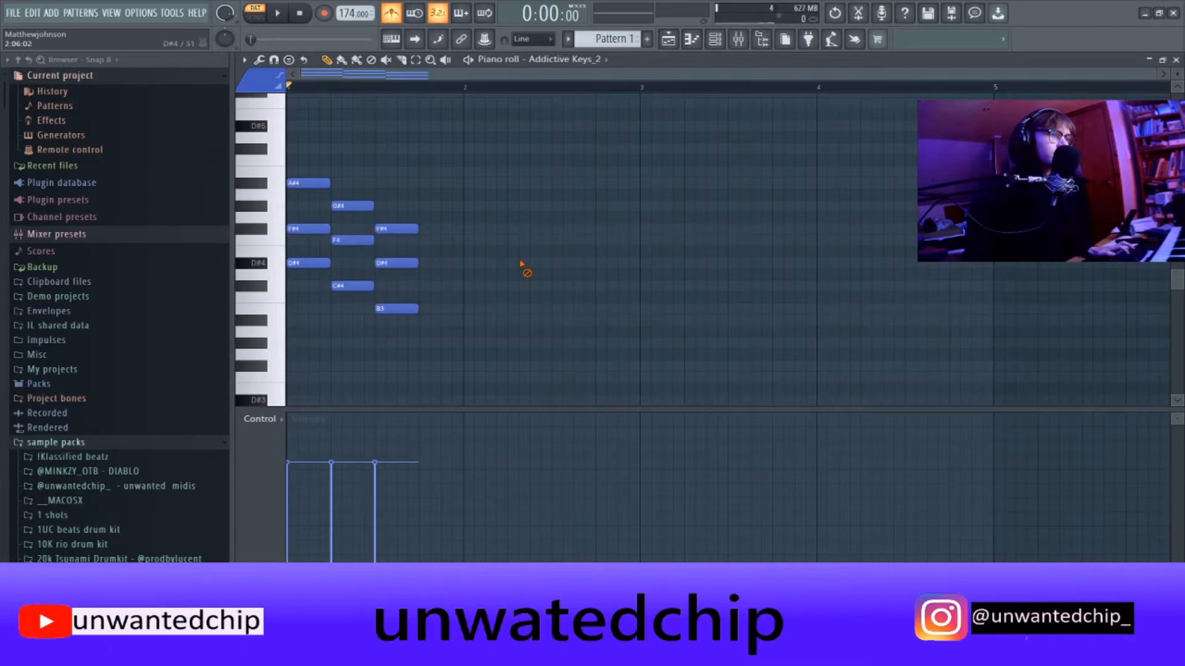
Play the chords, and shift the second and third chords together half a beat forward in time.
{"action": "left_click", "coordinate": [283, 15]}
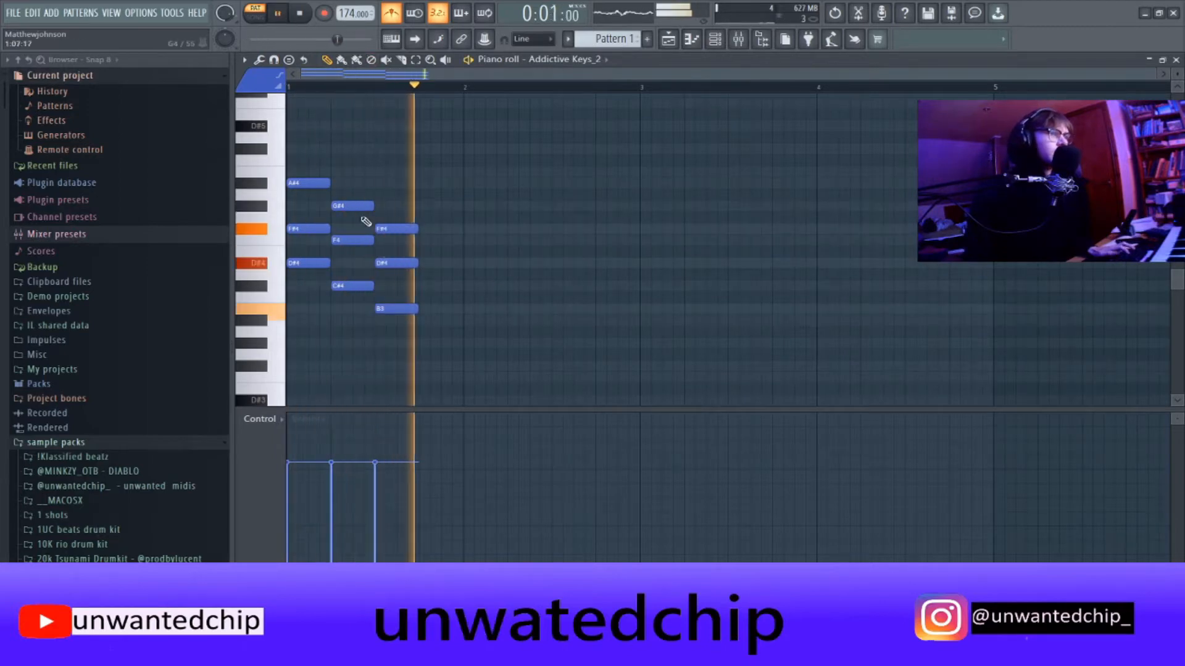
{"action": "key", "text": "space"}
{"action": "left_click_drag", "start_coordinate": [350, 153], "coordinate": [423, 322]}
{"action": "left_click_drag", "start_coordinate": [353, 287], "coordinate": [375, 288]}
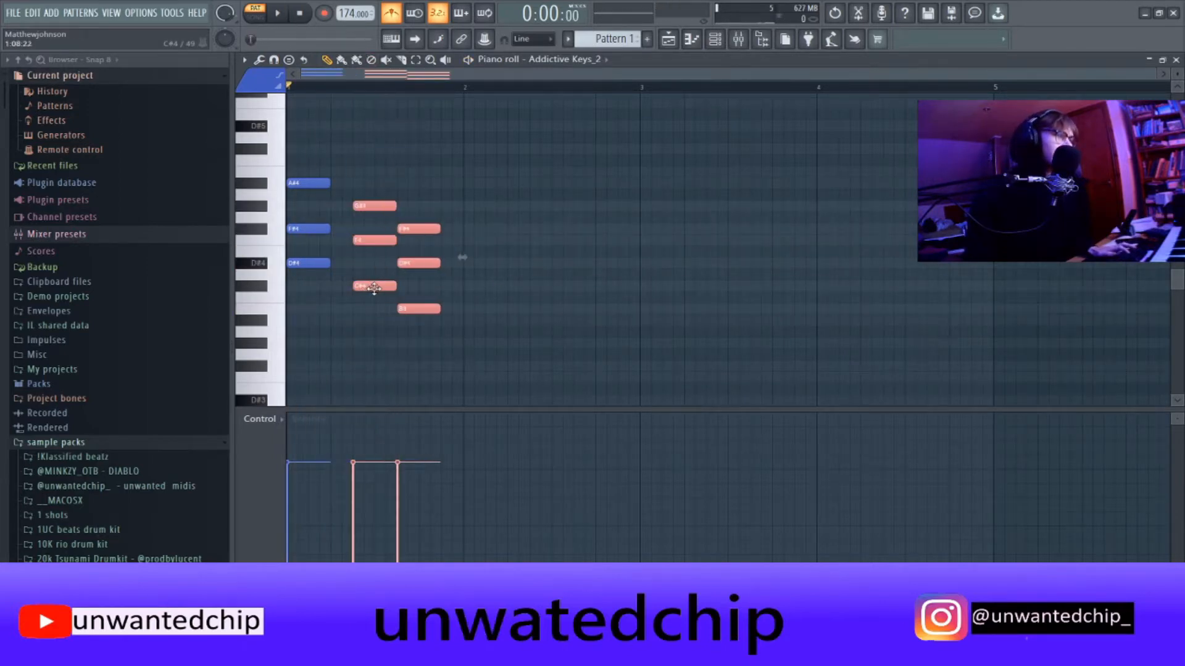
{"action": "right_click", "coordinate": [488, 296]}
{"action": "key", "text": "space"}
Move only the third chord a further half beat forward in time and play the pattern.
{"action": "left_click_drag", "start_coordinate": [426, 186], "coordinate": [432, 350]}
{"action": "left_click_drag", "start_coordinate": [407, 310], "coordinate": [430, 312]}
{"action": "key", "text": "space"}
Extend the third chord's notes to the start of bar 3 and listen to the progression.
{"action": "scroll", "coordinate": [469, 303], "scroll_direction": "down", "scroll_amount": 2}
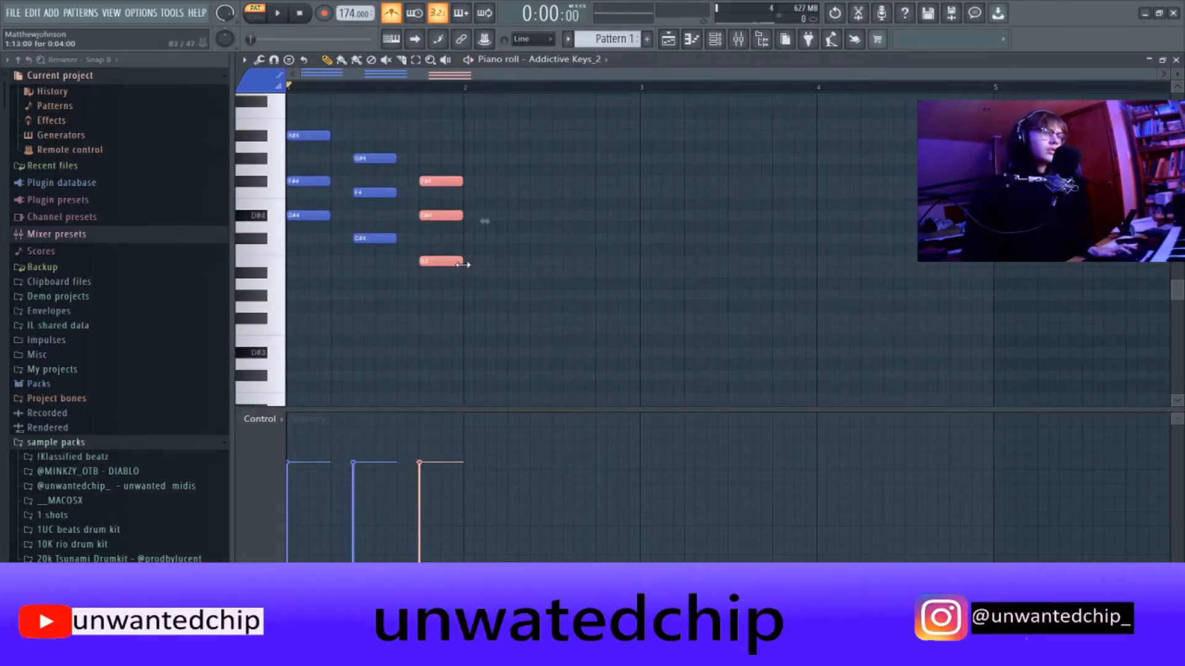
{"action": "left_click_drag", "start_coordinate": [462, 264], "coordinate": [642, 275]}
{"action": "key", "text": "ctrl+d"}
{"action": "scroll", "coordinate": [679, 288], "scroll_direction": "down", "scroll_amount": 2}
{"action": "key", "text": "space"}
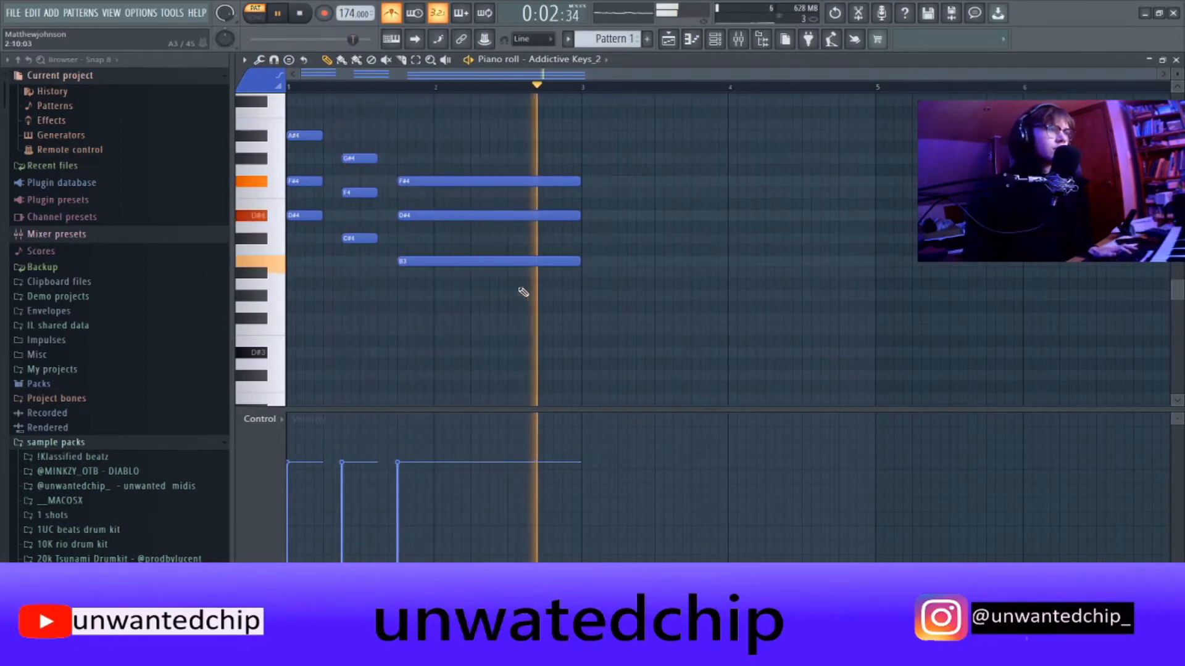
{"action": "key", "text": "space"}
{"action": "left_click_drag", "start_coordinate": [294, 121], "coordinate": [666, 346]}
{"action": "key", "text": "ctrl+d"}
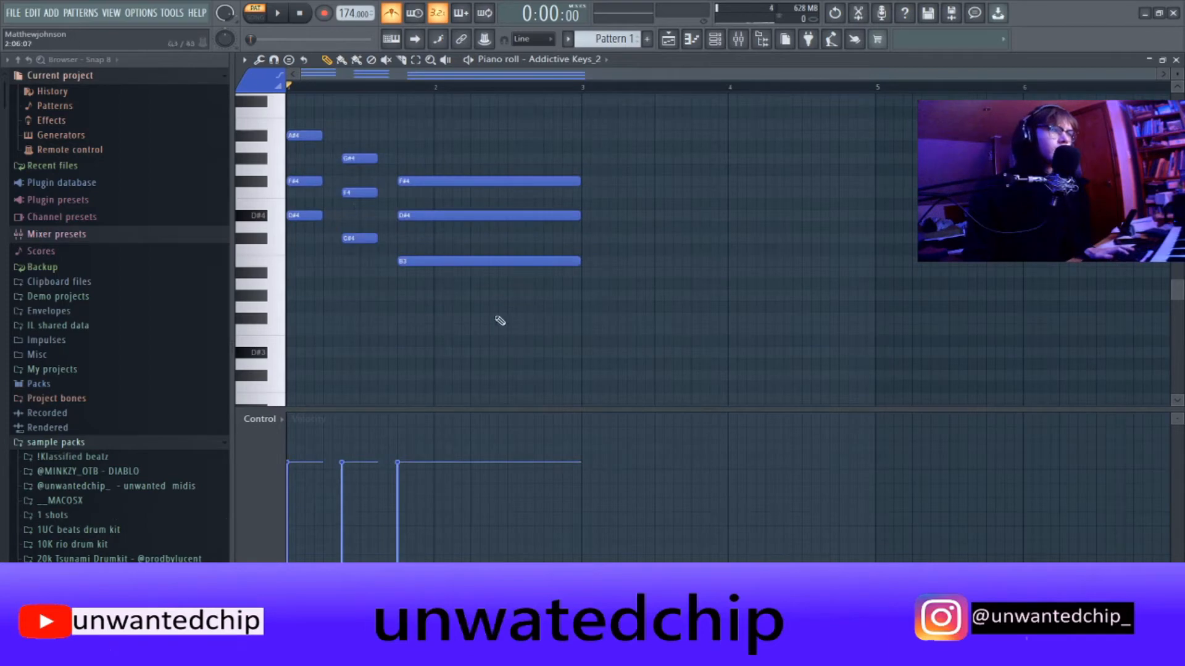
Add a half-bar F#3, A#3, C#4 chord and a half-bar G#3 in bar 3, plus a full-bar D#4, F#4, A#4 chord in bar 4.
{"action": "key", "text": "space"}
{"action": "left_click", "coordinate": [586, 318]}
{"action": "left_click", "coordinate": [660, 296]}
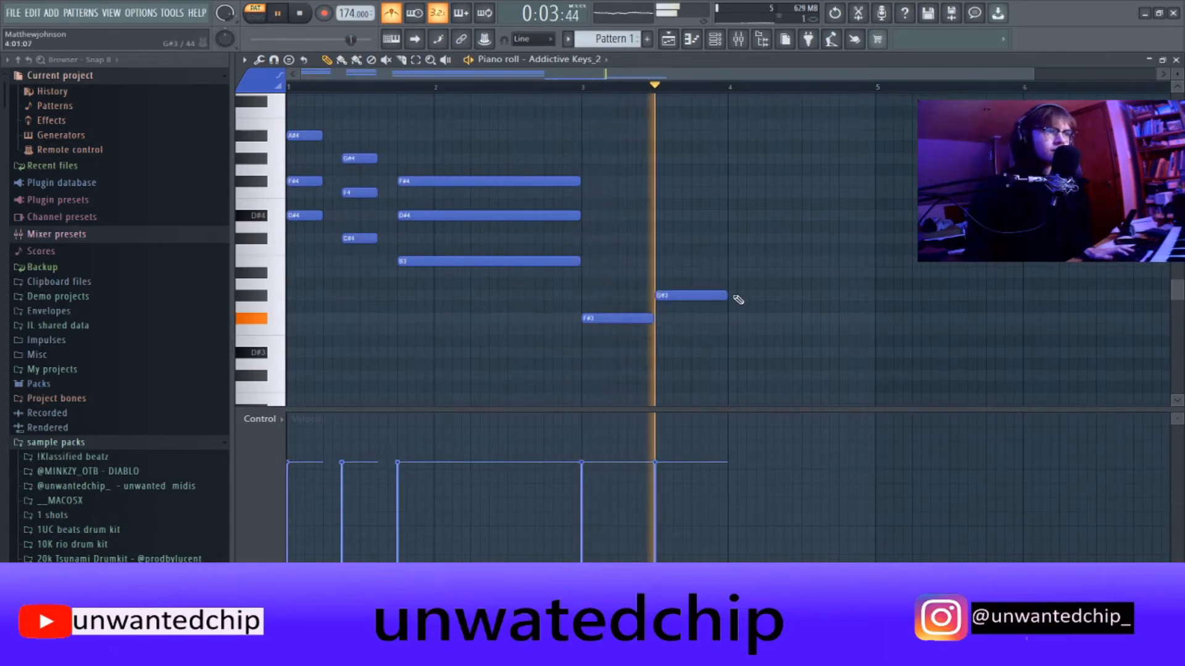
{"action": "left_click", "coordinate": [734, 272]}
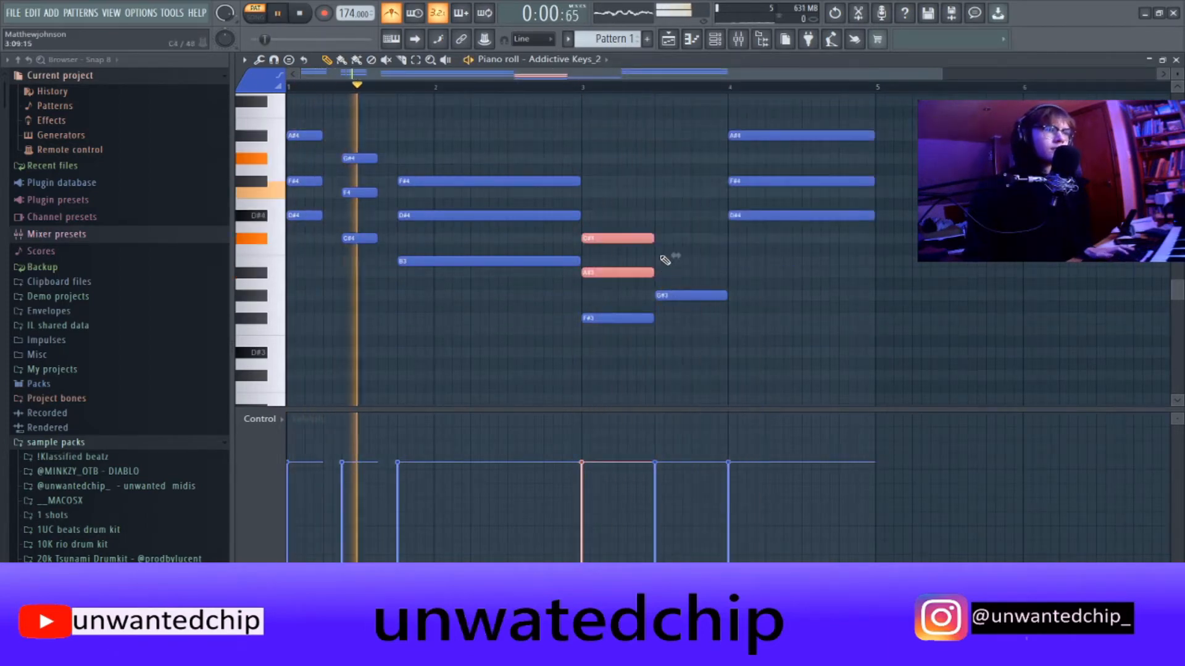
Add B3 and D#4 above the G#3 in bar 3, and duplicate the four-bar progression into bars 5 to 8.
{"action": "left_click", "coordinate": [667, 261]}
{"action": "left_click", "coordinate": [661, 216]}
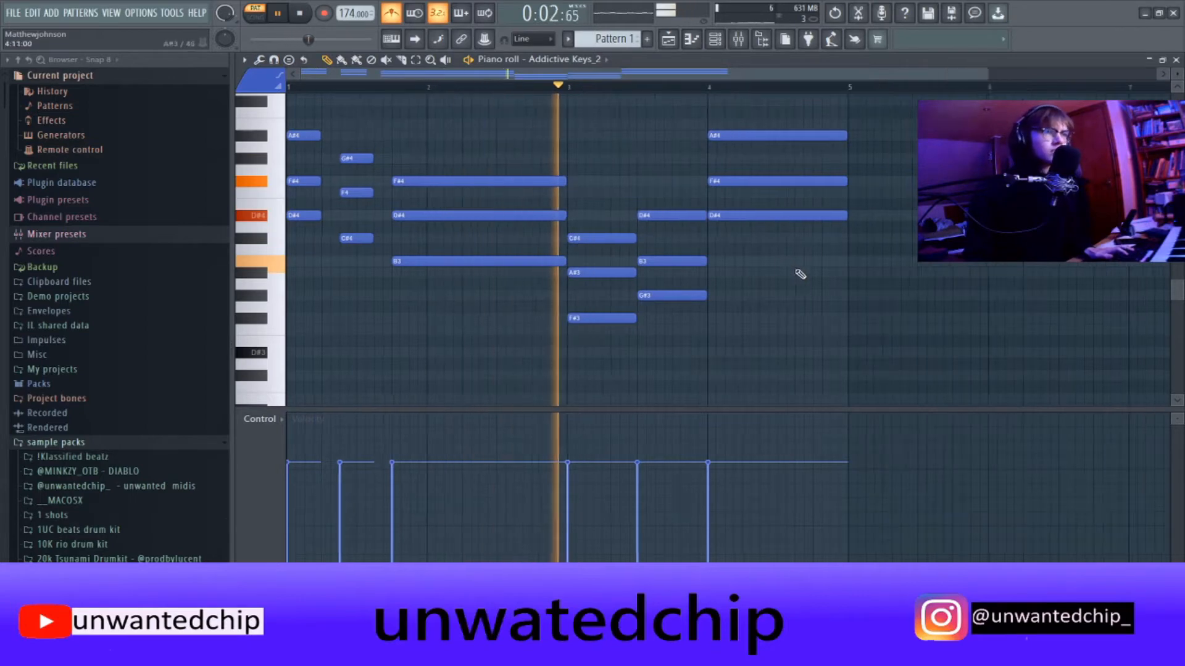
{"action": "scroll", "coordinate": [648, 259], "scroll_direction": "down", "scroll_amount": 2, "text": "ctrl"}
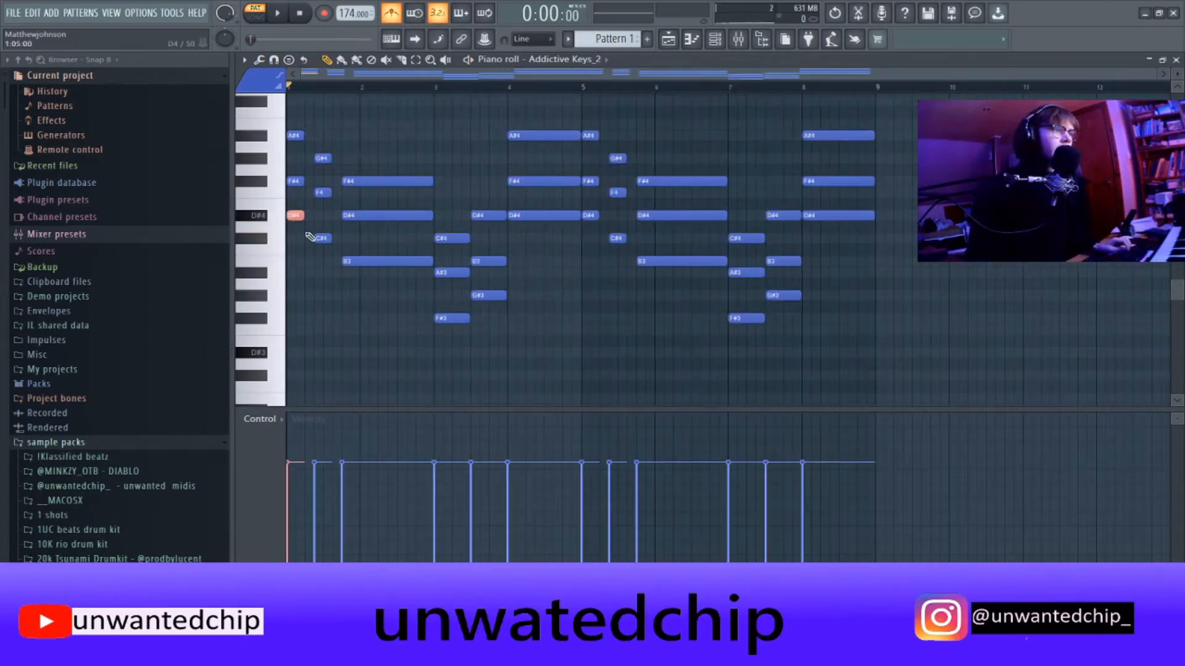
Copy the lowest note of every chord across all eight bars, paste the copies one octave lower and play the pattern.
{"action": "left_click", "coordinate": [361, 262], "text": "ctrl"}
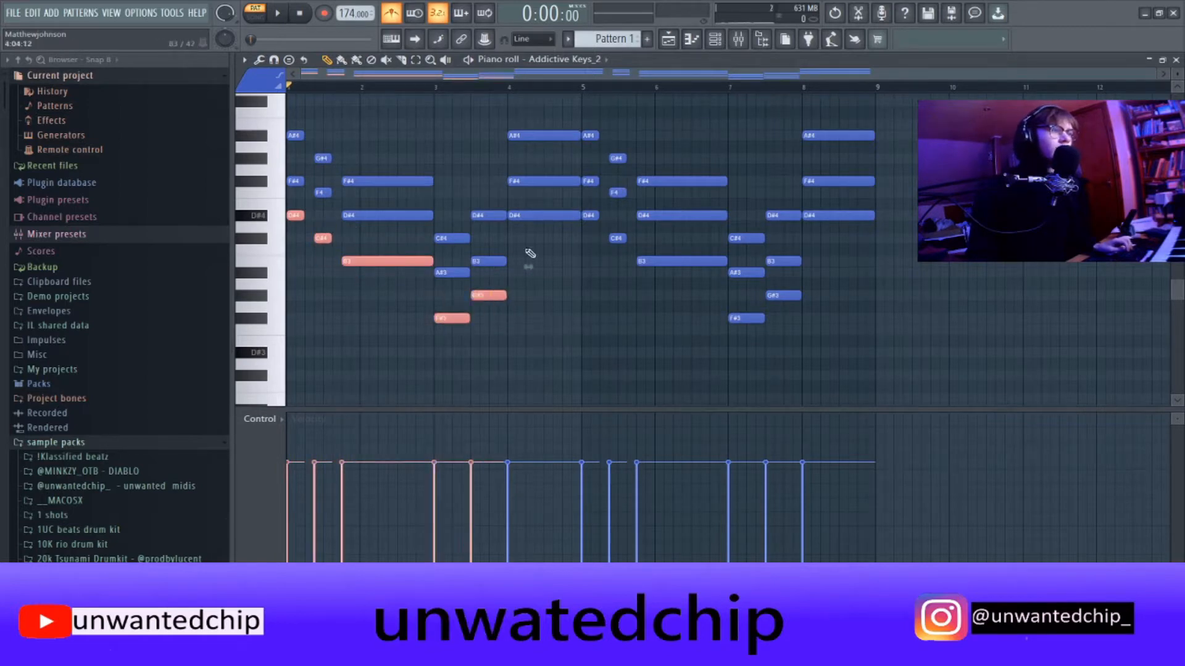
{"action": "left_click", "coordinate": [556, 215], "text": "ctrl"}
{"action": "left_click", "coordinate": [594, 215], "text": "ctrl+shift"}
{"action": "left_click", "coordinate": [619, 238], "text": "ctrl+shift"}
{"action": "left_click", "coordinate": [664, 261], "text": "ctrl+shift"}
{"action": "left_click", "coordinate": [746, 318], "text": "ctrl+shift"}
{"action": "left_click", "coordinate": [781, 296], "text": "ctrl+shift"}
{"action": "left_click", "coordinate": [830, 216], "text": "ctrl+shift"}
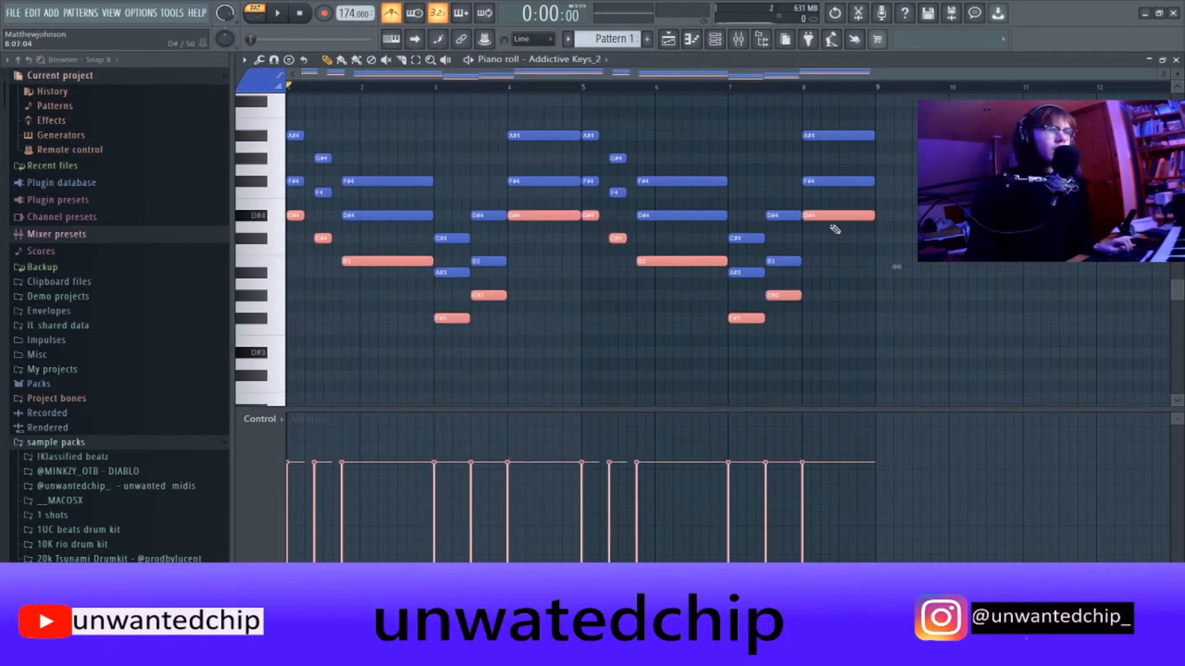
{"action": "key", "text": "ctrl+c"}
{"action": "key", "text": "ctrl+v"}
{"action": "key", "text": "ctrl+Down"}
{"action": "key", "text": "space"}
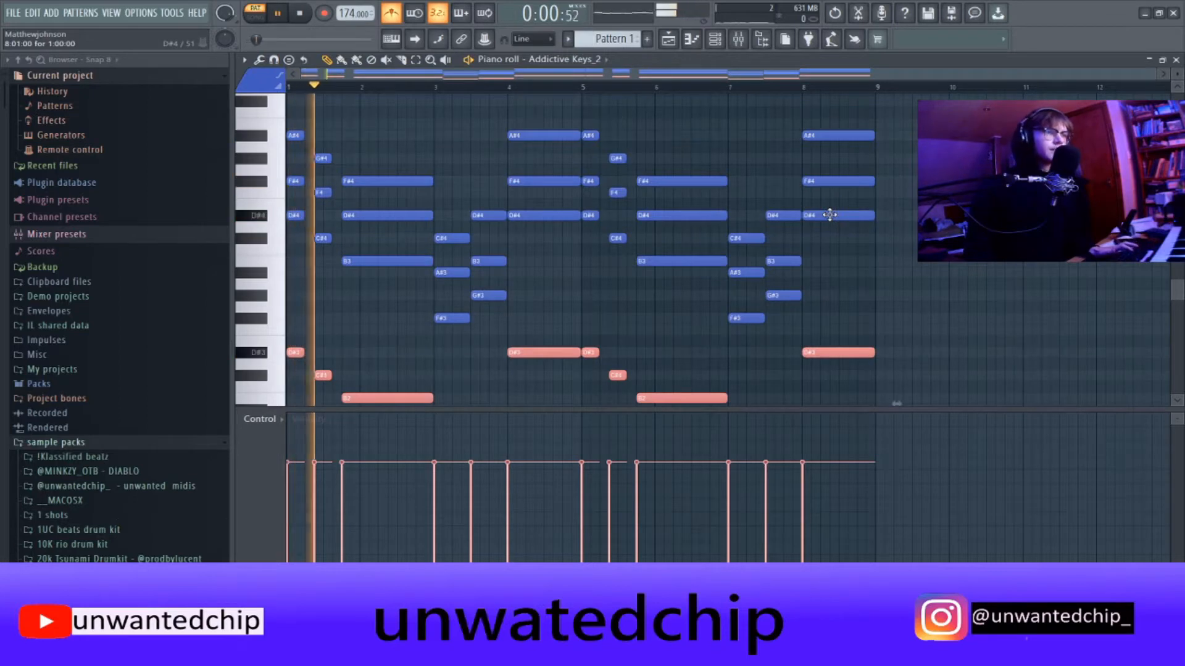
Move the copied bass notes down another octave and listen to them with the chords.
{"action": "key", "text": "space"}
{"action": "key", "text": "ctrl+Down"}
{"action": "key", "text": "space"}
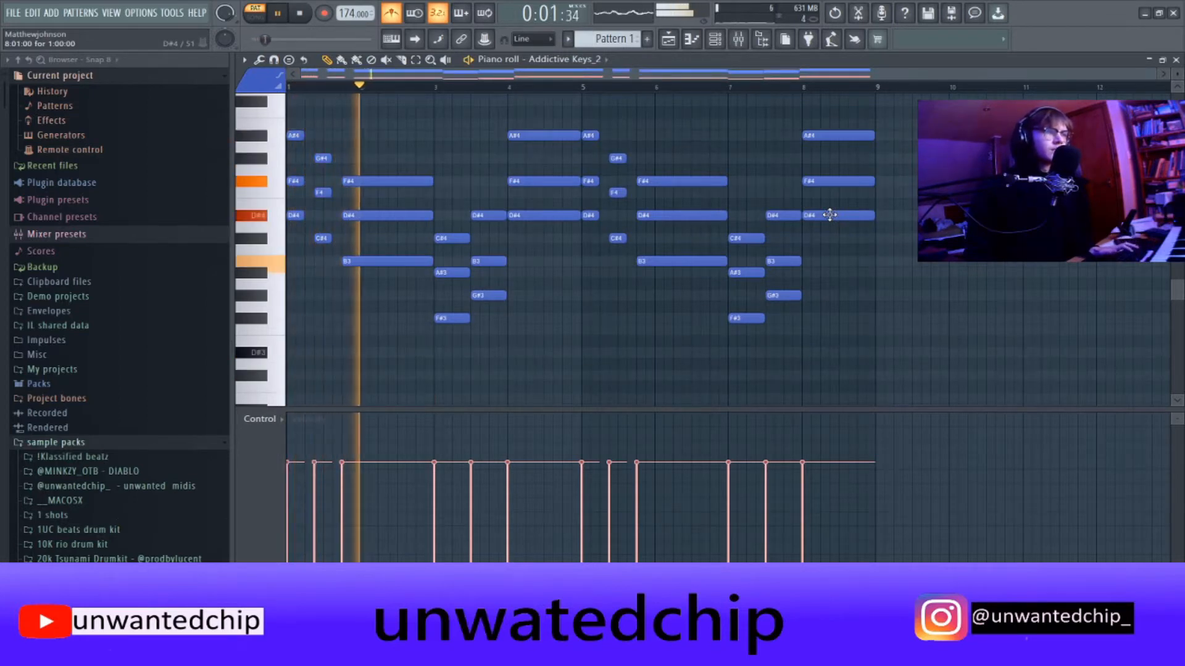
{"action": "scroll", "coordinate": [801, 251], "scroll_direction": "down", "scroll_amount": 4}
{"action": "scroll", "coordinate": [801, 251], "scroll_direction": "down", "scroll_amount": 2}
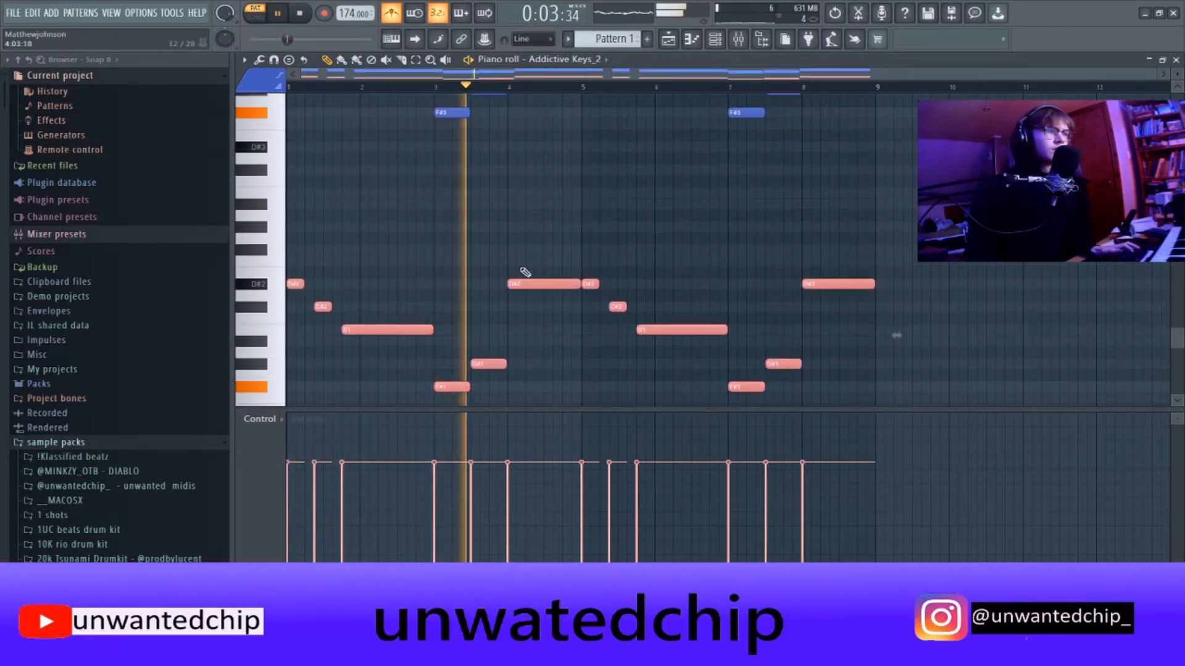
Try the bass notes one octave higher, and return them to the lower octave.
{"action": "key", "text": "ctrl+Up"}
{"action": "key", "text": "space"}
{"action": "key", "text": "space"}
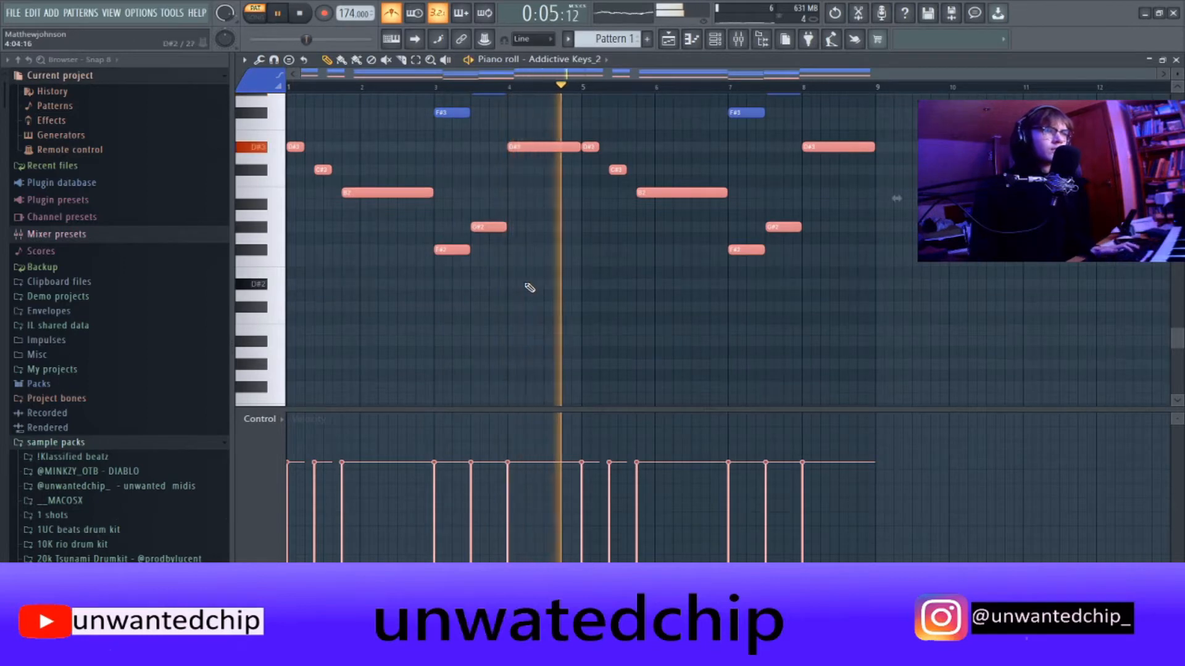
{"action": "key", "text": "ctrl+Down"}
{"action": "key", "text": "space"}
{"action": "key", "text": "ctrl+d"}
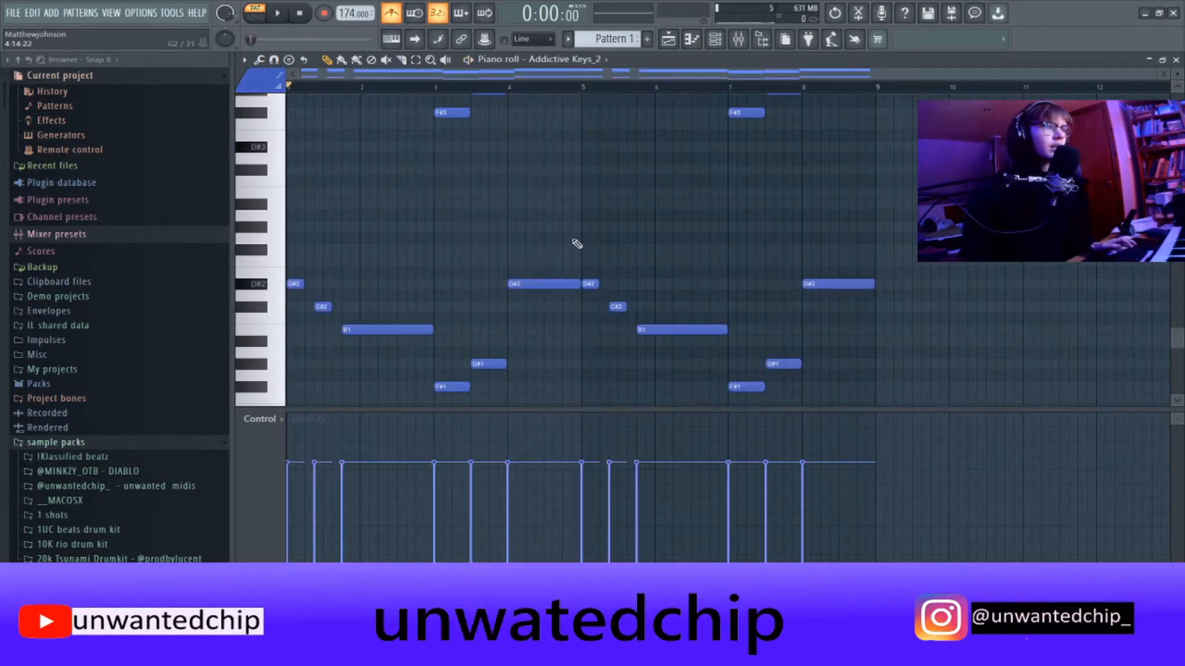
Raise all notes by one octave, and duplicate the bass line one octave above itself.
{"action": "scroll", "coordinate": [577, 250], "scroll_direction": "up", "scroll_amount": 10}
{"action": "scroll", "coordinate": [574, 284], "scroll_direction": "down", "scroll_amount": 1}
{"action": "scroll", "coordinate": [571, 321], "scroll_direction": "down", "scroll_amount": 4}
{"action": "left_click_drag", "start_coordinate": [292, 256], "coordinate": [892, 513]}
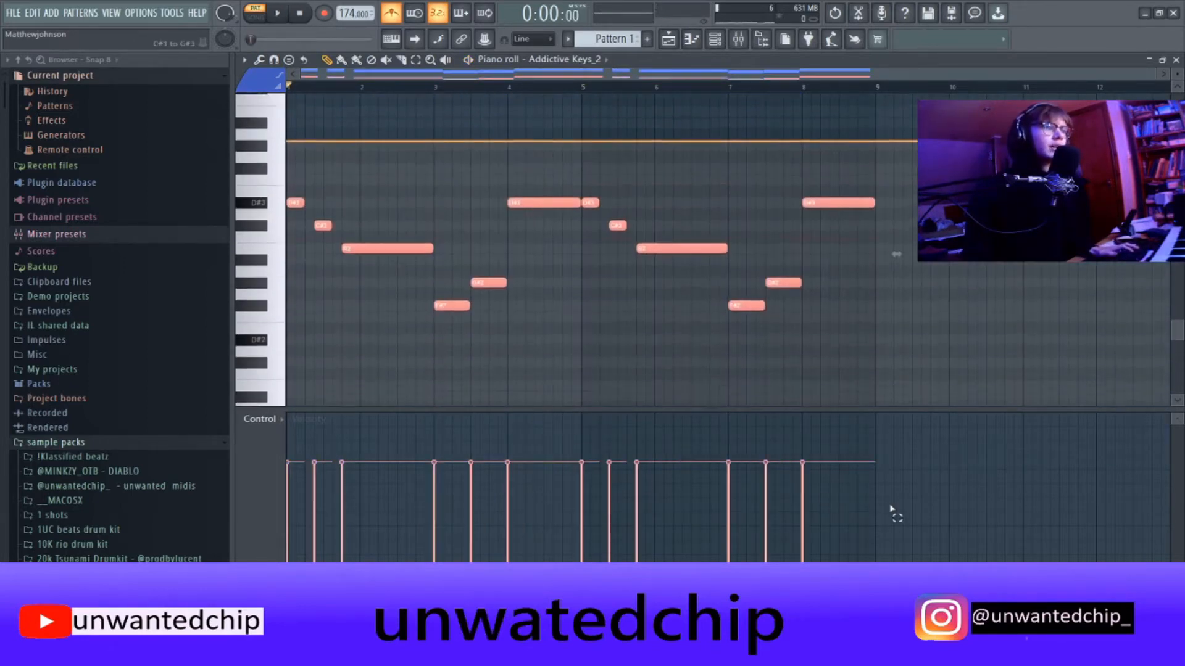
{"action": "scroll", "coordinate": [772, 382], "scroll_direction": "up", "scroll_amount": 3}
{"action": "key", "text": "ctrl+Up"}
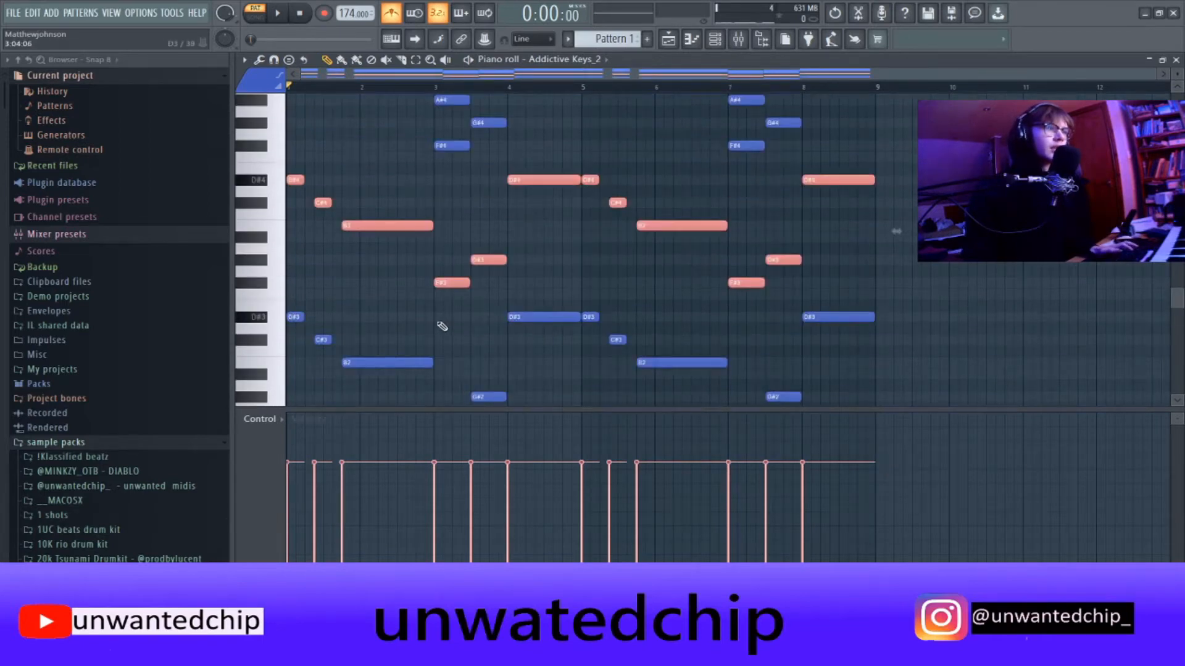
{"action": "key", "text": "ctrl+d"}
Lower the velocity of both bass layers beneath the chords and play the pattern.
{"action": "left_click_drag", "start_coordinate": [282, 168], "coordinate": [509, 413]}
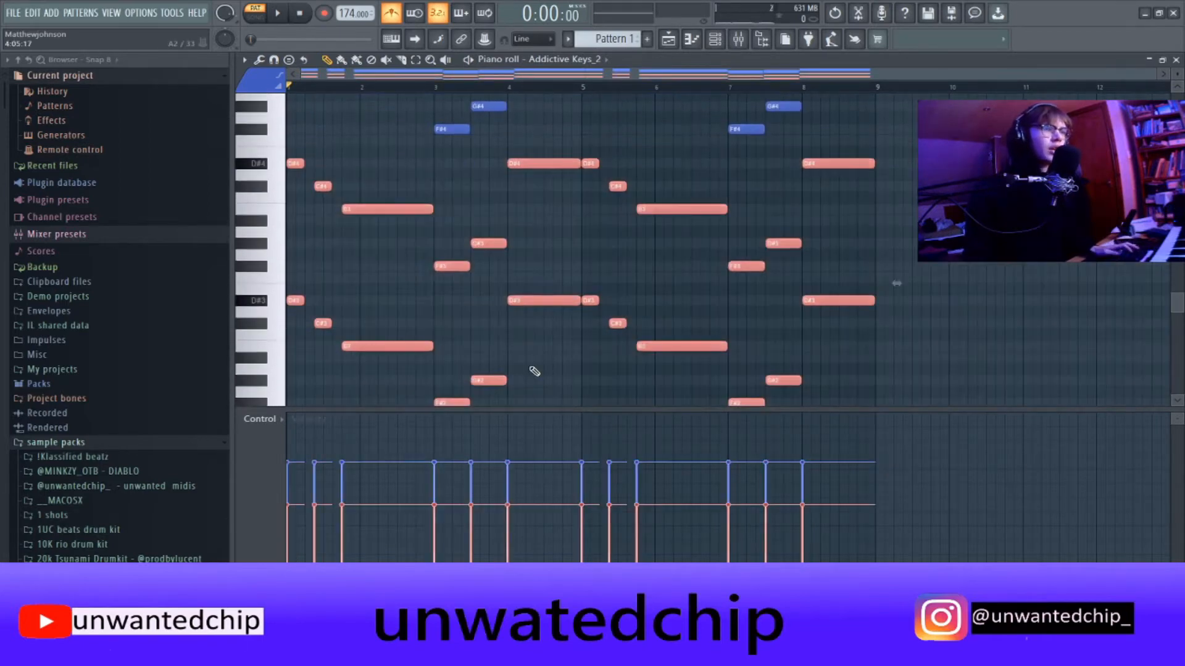
{"action": "scroll", "coordinate": [531, 368], "scroll_direction": "down", "scroll_amount": 1}
{"action": "key", "text": "ctrl+d"}
{"action": "key", "text": "space"}
{"action": "scroll", "coordinate": [535, 374], "scroll_direction": "up", "scroll_amount": 6}
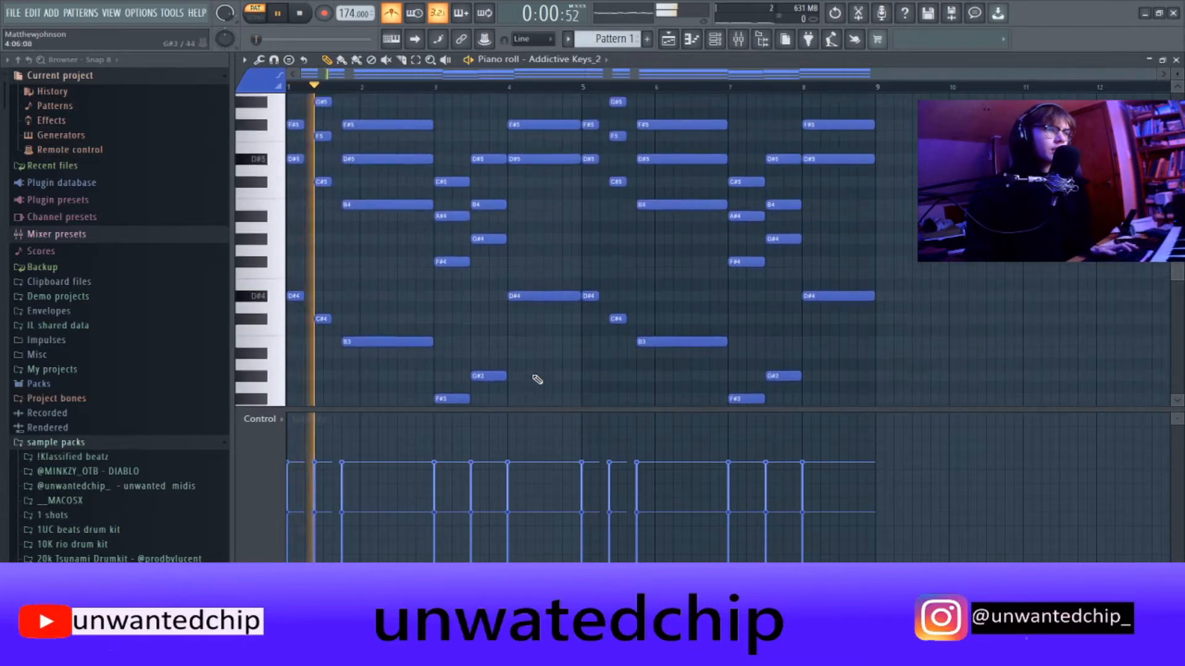
{"action": "key", "text": "space"}
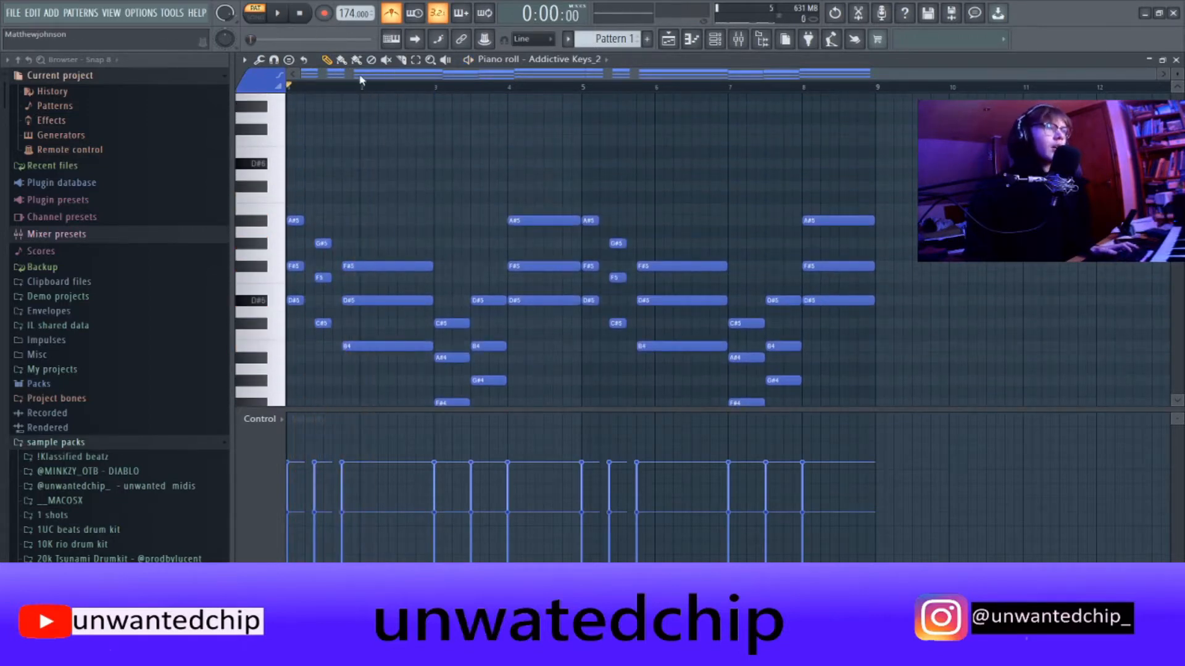
Apply the Strumizer to all notes in the pattern.
{"action": "scroll", "coordinate": [257, 84], "scroll_direction": "up", "scroll_amount": 6}
{"action": "scroll", "coordinate": [414, 158], "scroll_direction": "down", "scroll_amount": 3}
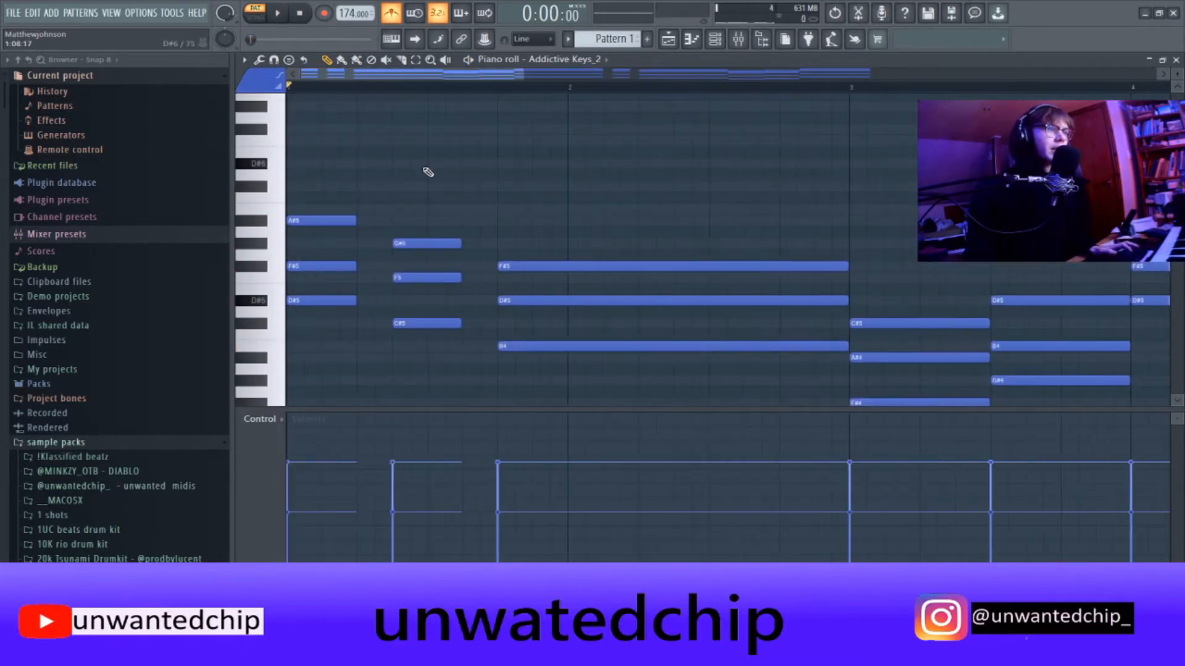
{"action": "scroll", "coordinate": [429, 175], "scroll_direction": "down", "scroll_amount": 4}
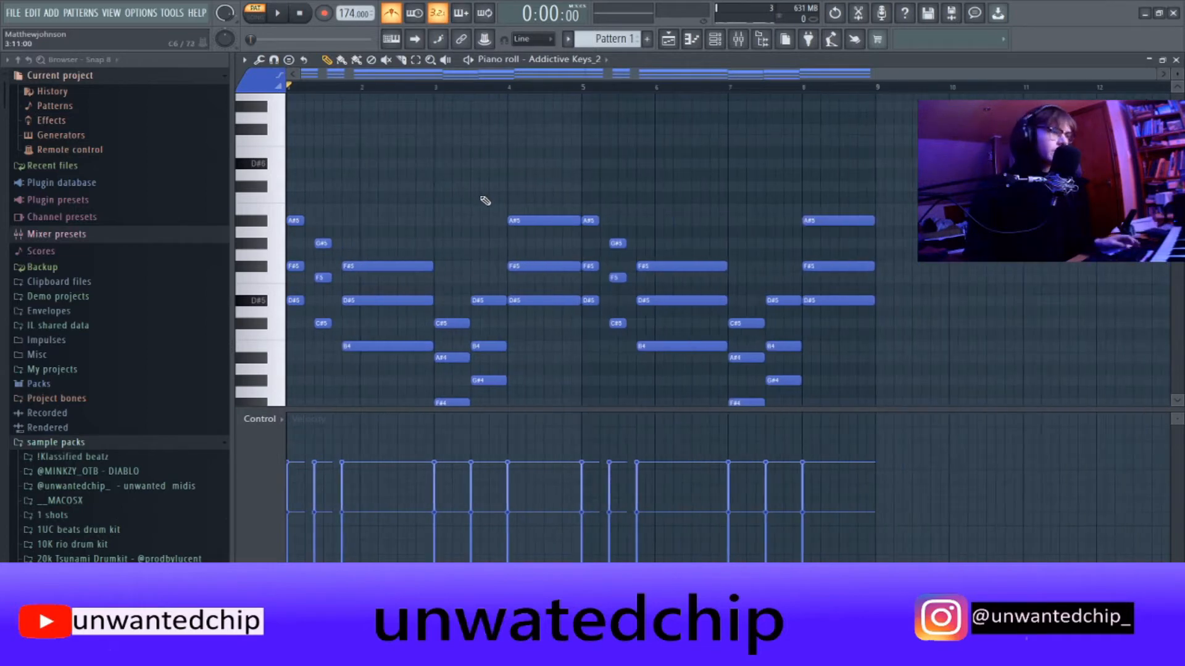
{"action": "key", "text": "ctrl+a"}
{"action": "key", "text": "alt+s"}
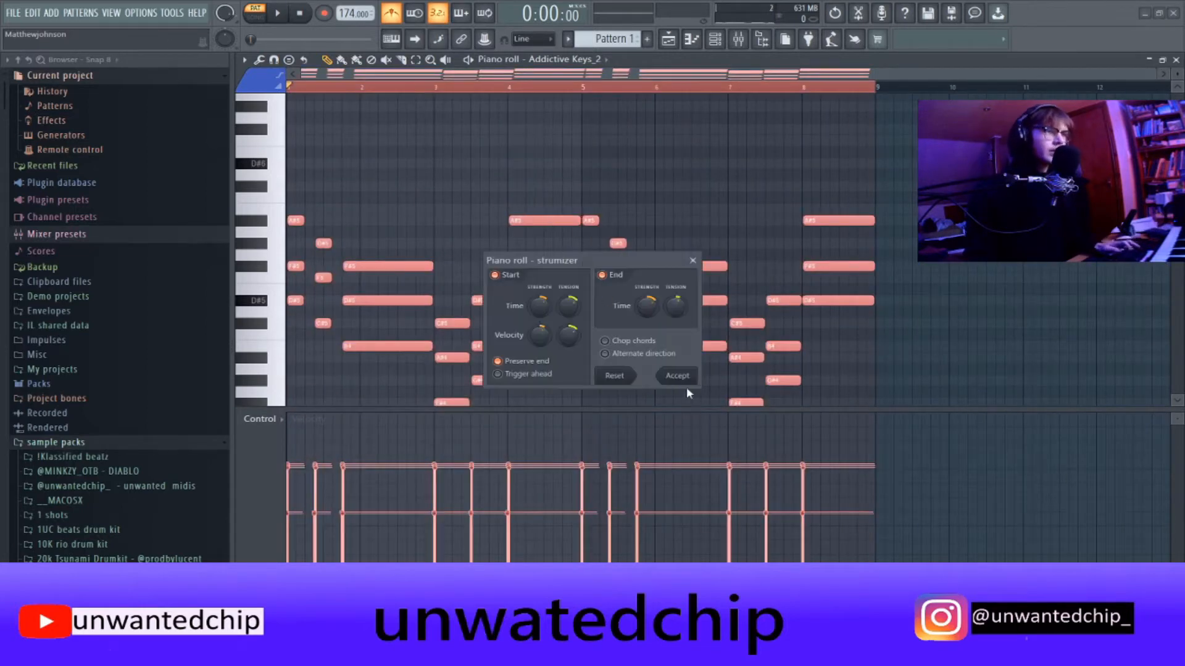
Randomize the velocities of all notes and clear the selection.
{"action": "key", "text": "alt+r"}
{"action": "left_click", "coordinate": [666, 468]}
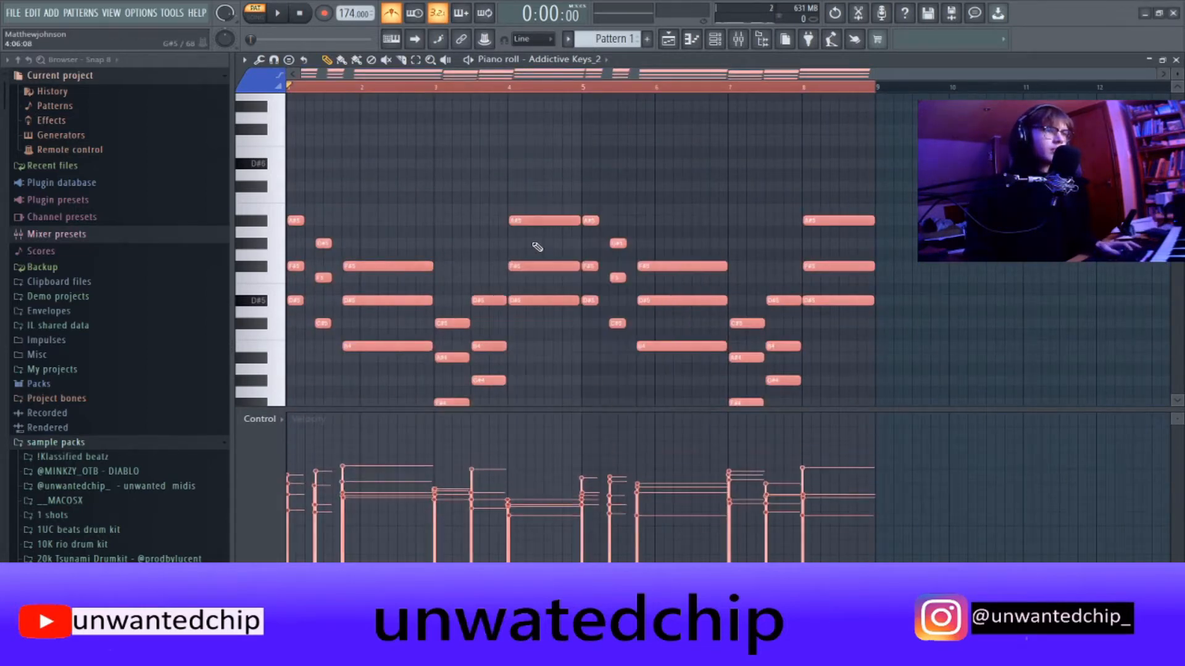
{"action": "left_click", "coordinate": [497, 180]}
Reduce the velocities of both bass layers under the chords and listen to the result.
{"action": "scroll", "coordinate": [488, 209], "scroll_direction": "down", "scroll_amount": 5}
{"action": "scroll", "coordinate": [488, 208], "scroll_direction": "up", "scroll_amount": 2}
{"action": "left_click_drag", "start_coordinate": [312, 111], "coordinate": [889, 428]}
{"action": "scroll", "coordinate": [335, 171], "scroll_direction": "up", "scroll_amount": 5}
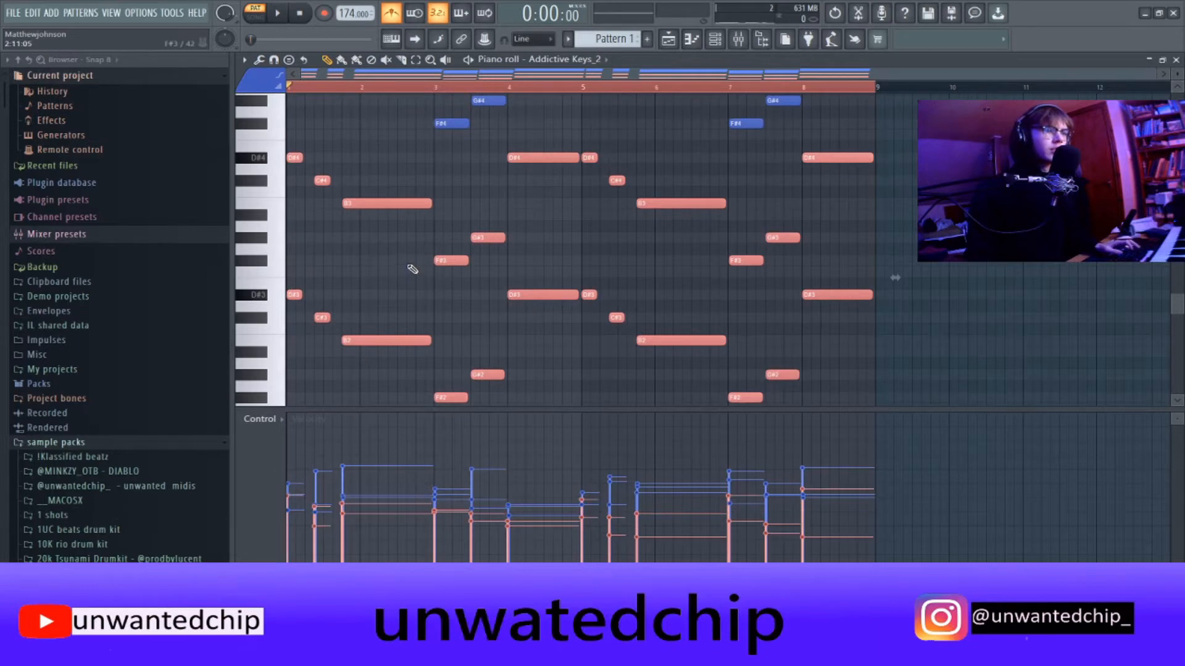
{"action": "key", "text": "space"}
{"action": "scroll", "coordinate": [410, 264], "scroll_direction": "up", "scroll_amount": 6}
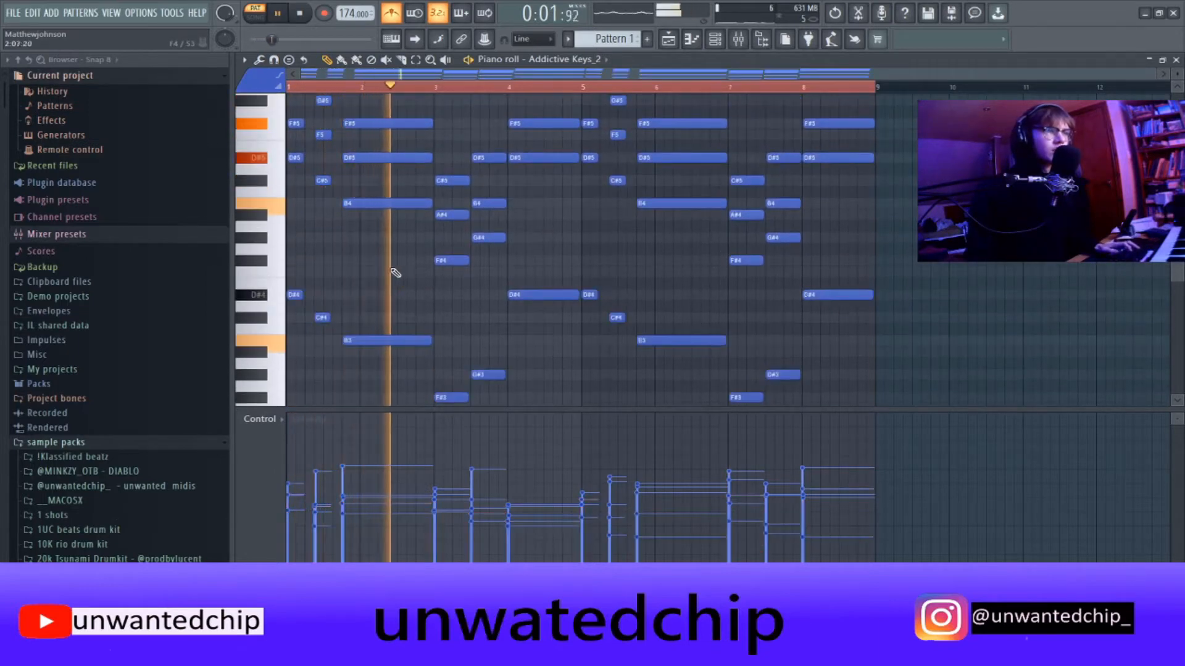
{"action": "key", "text": "space"}
Raise the velocity of all notes in the second chord of bar 1, including its bass notes, and play the pattern.
{"action": "scroll", "coordinate": [383, 260], "scroll_direction": "up", "scroll_amount": 5}
{"action": "left_click_drag", "start_coordinate": [323, 184], "coordinate": [321, 435]}
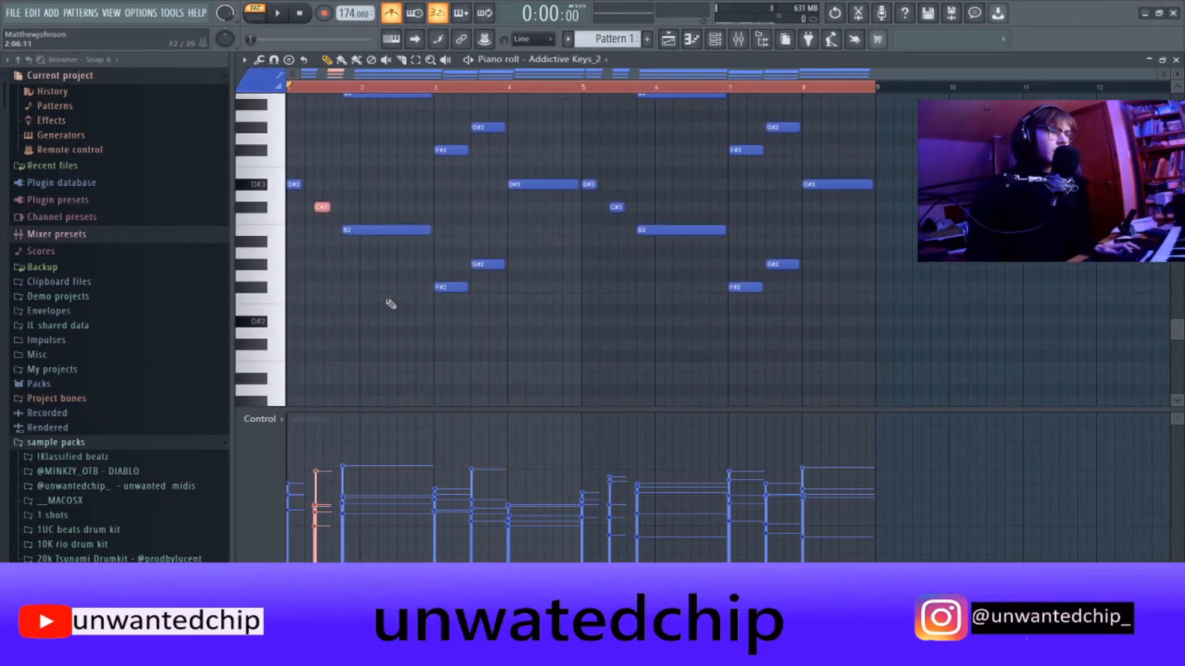
{"action": "key", "text": "space"}
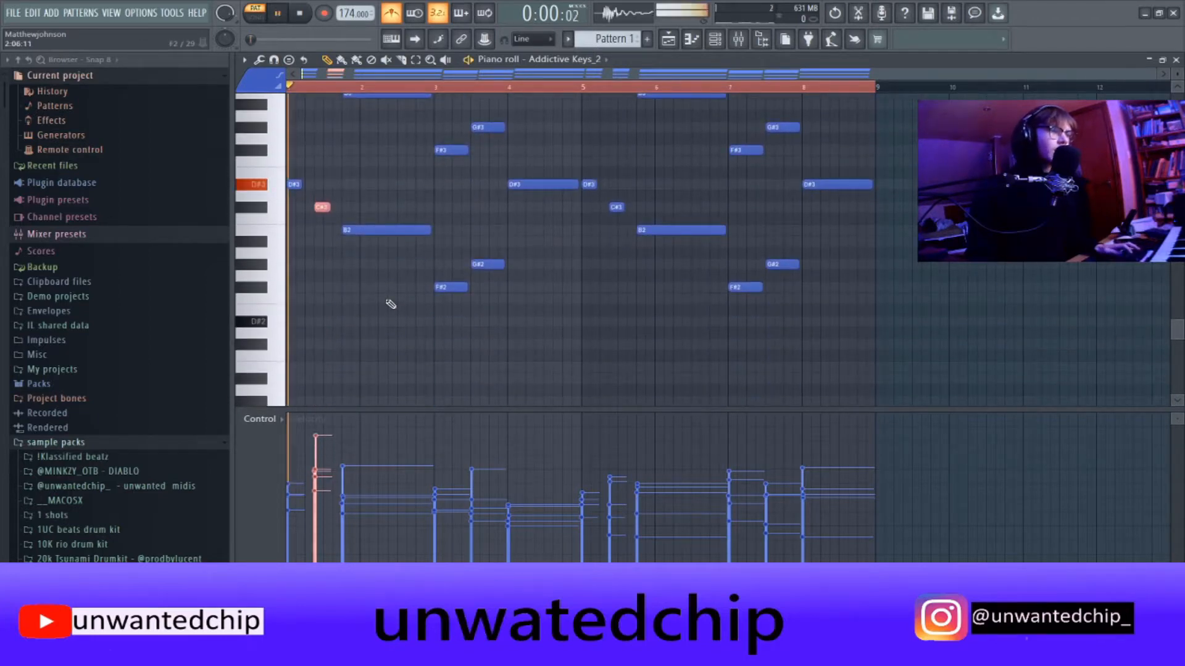
Lower the third chord's velocity, raise the bar 4 chord's, and soften the first three chords of the repeat starting at bar 5.
{"action": "scroll", "coordinate": [393, 305], "scroll_direction": "up", "scroll_amount": 3}
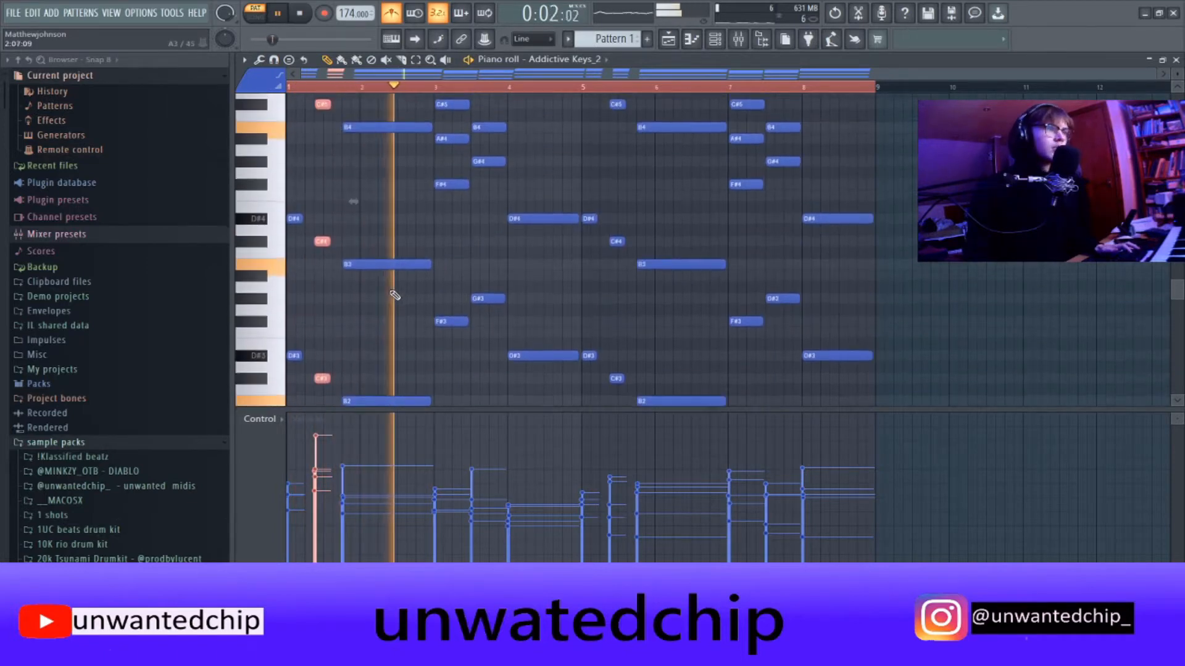
{"action": "left_click_drag", "start_coordinate": [389, 176], "coordinate": [392, 377]}
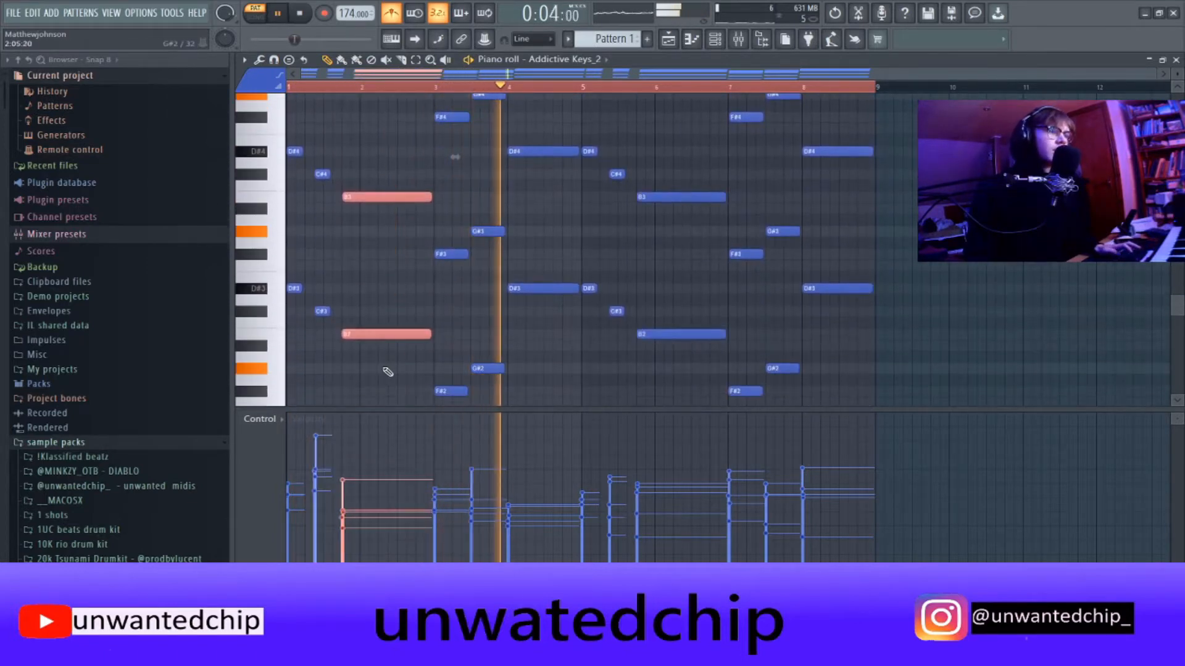
{"action": "key", "text": "space"}
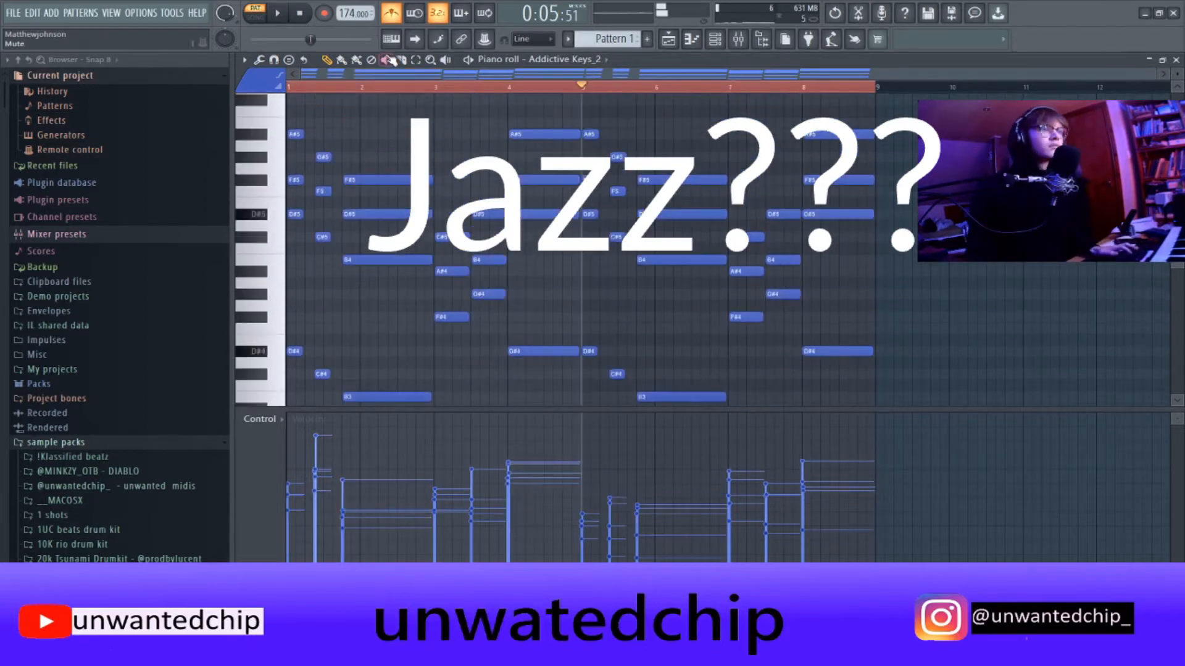
{"action": "left_click", "coordinate": [300, 13]}
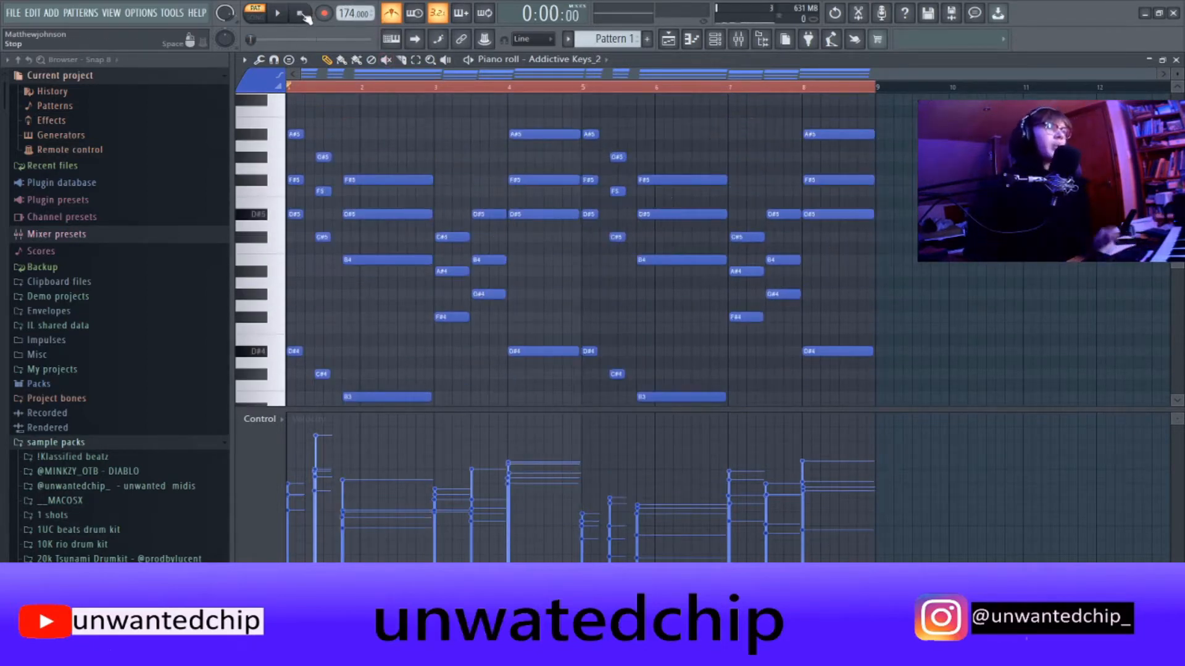
{"action": "scroll", "coordinate": [351, 178], "scroll_direction": "down", "scroll_amount": 3}
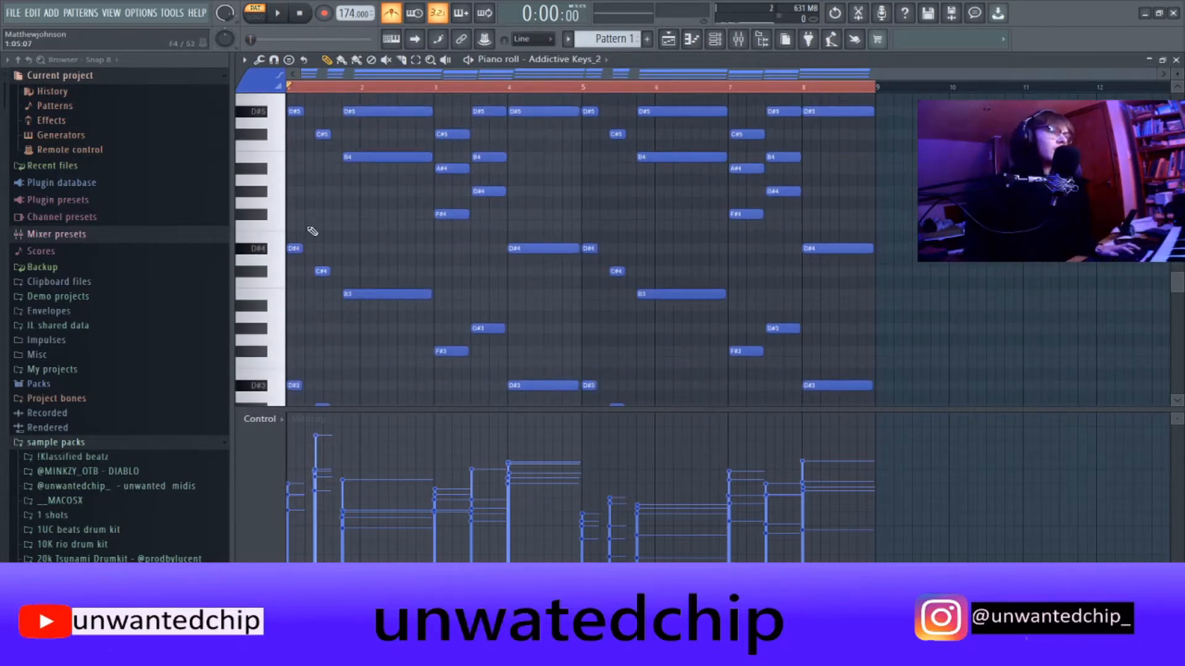
{"action": "left_click", "coordinate": [296, 192]}
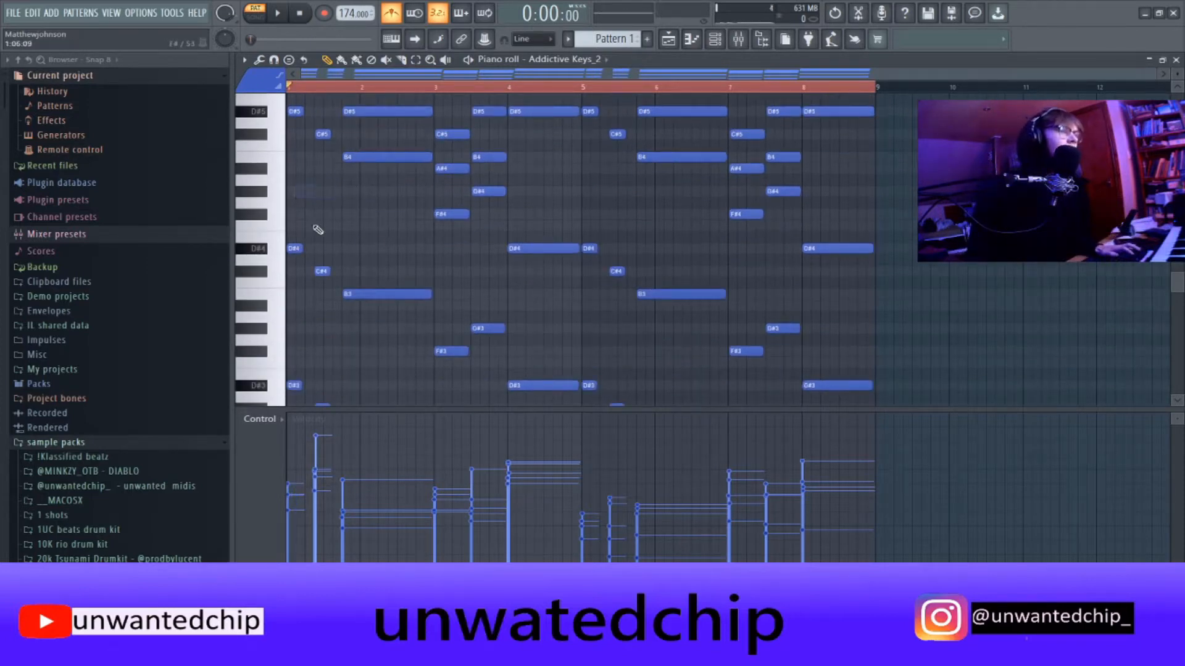
Add short G#4 and F#4 passing notes after the first and second chords of bar 1 and copy both to bar 5.
{"action": "scroll", "coordinate": [318, 230], "scroll_direction": "up", "scroll_amount": 5}
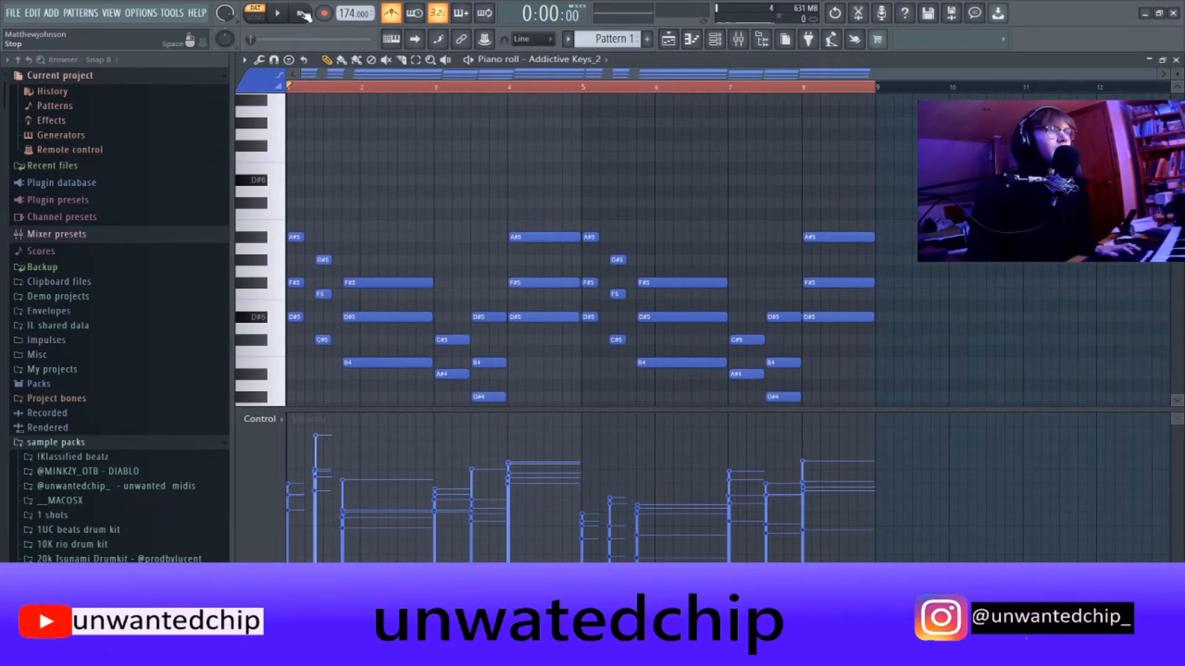
{"action": "scroll", "coordinate": [357, 202], "scroll_direction": "down", "scroll_amount": 1}
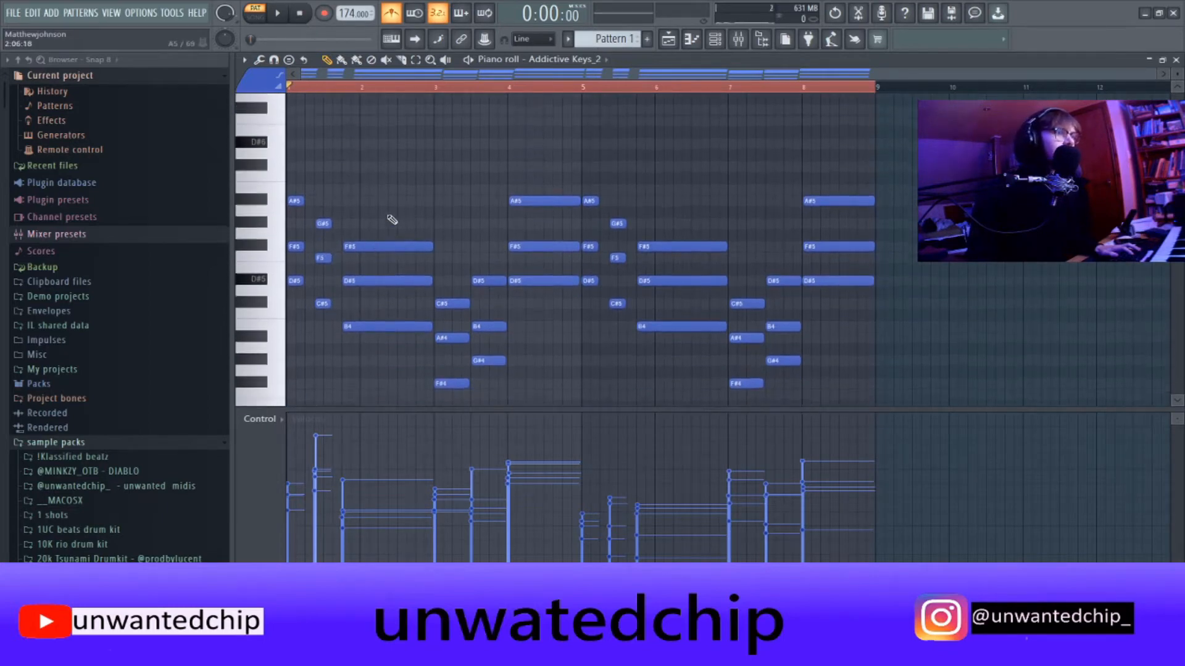
{"action": "scroll", "coordinate": [466, 202], "scroll_direction": "down", "scroll_amount": 1}
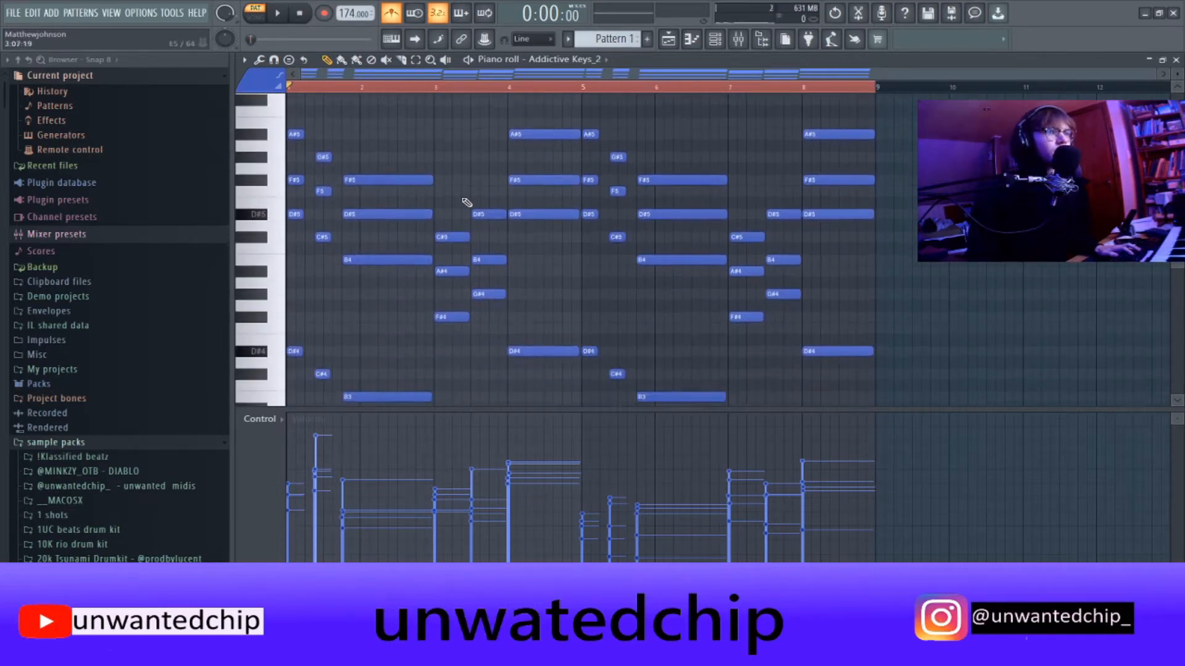
{"action": "left_click", "coordinate": [307, 318]}
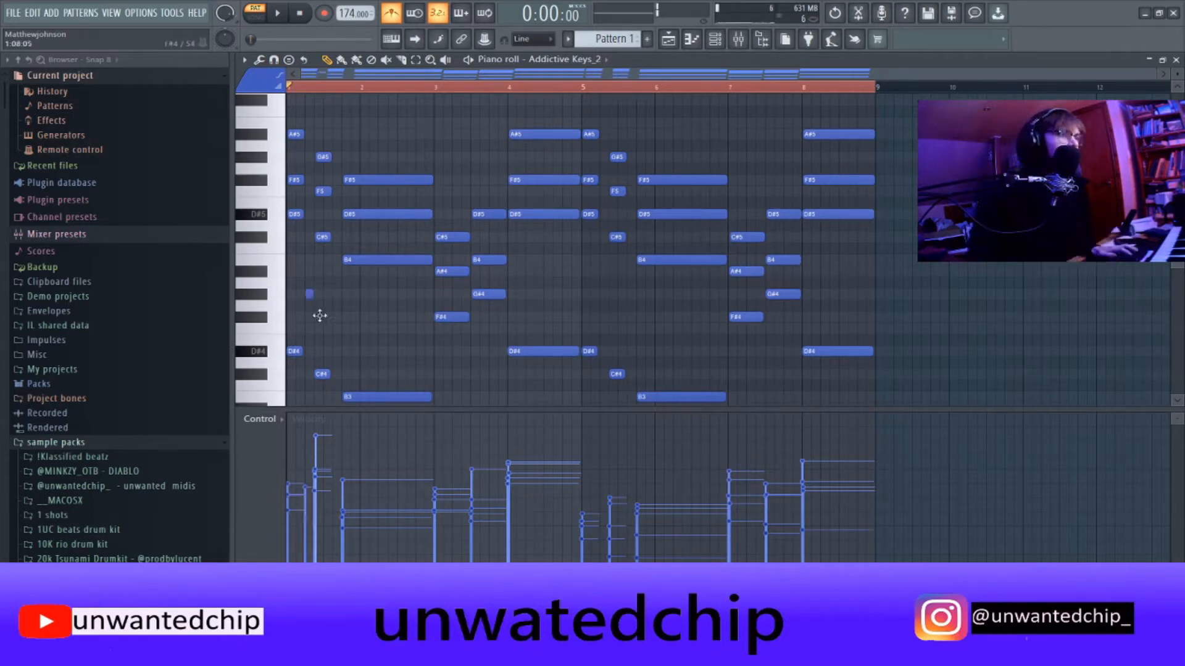
{"action": "key", "text": "space"}
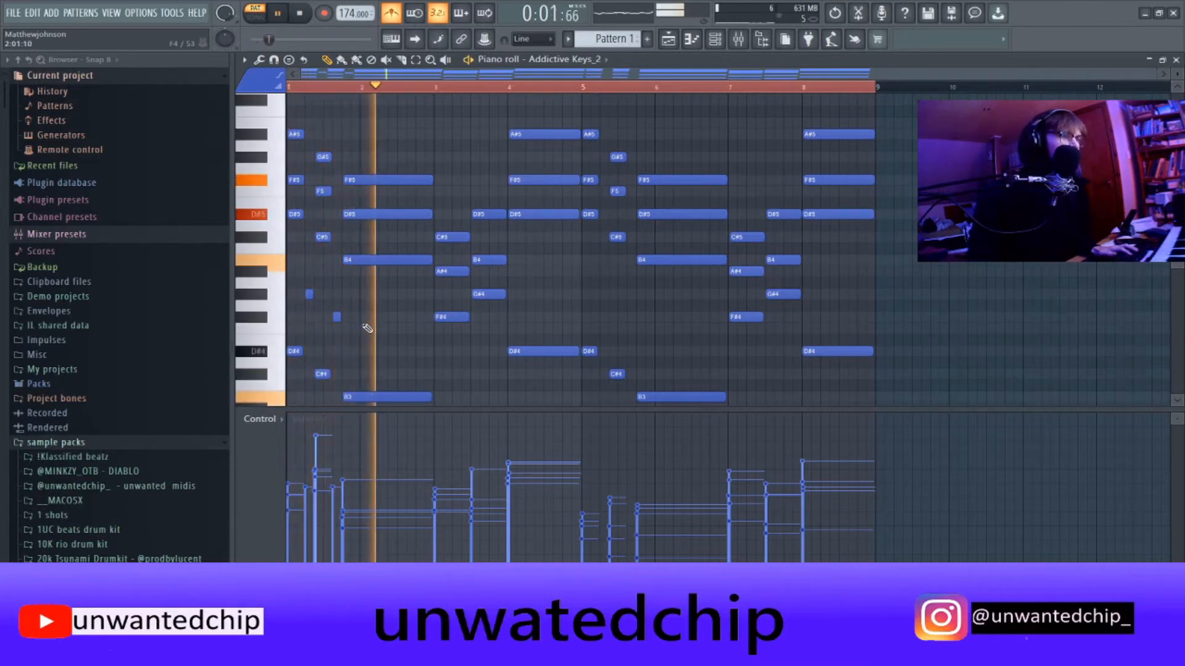
{"action": "left_click_drag", "start_coordinate": [298, 289], "coordinate": [347, 340]}
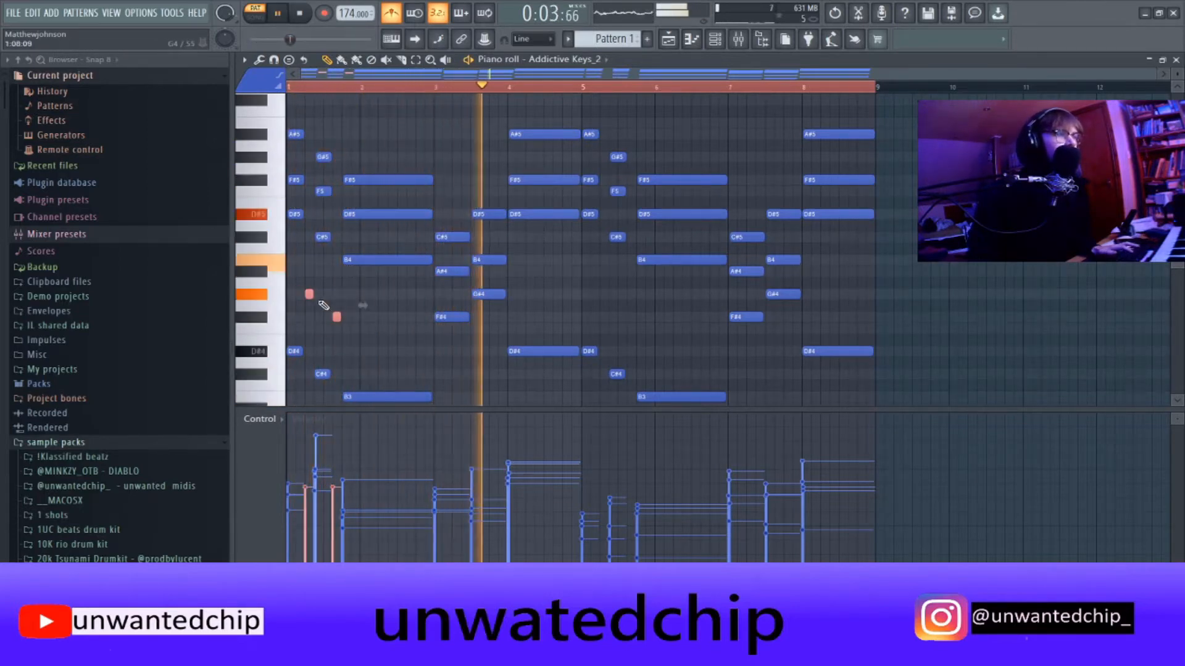
{"action": "left_click_drag", "start_coordinate": [310, 295], "coordinate": [590, 312]}
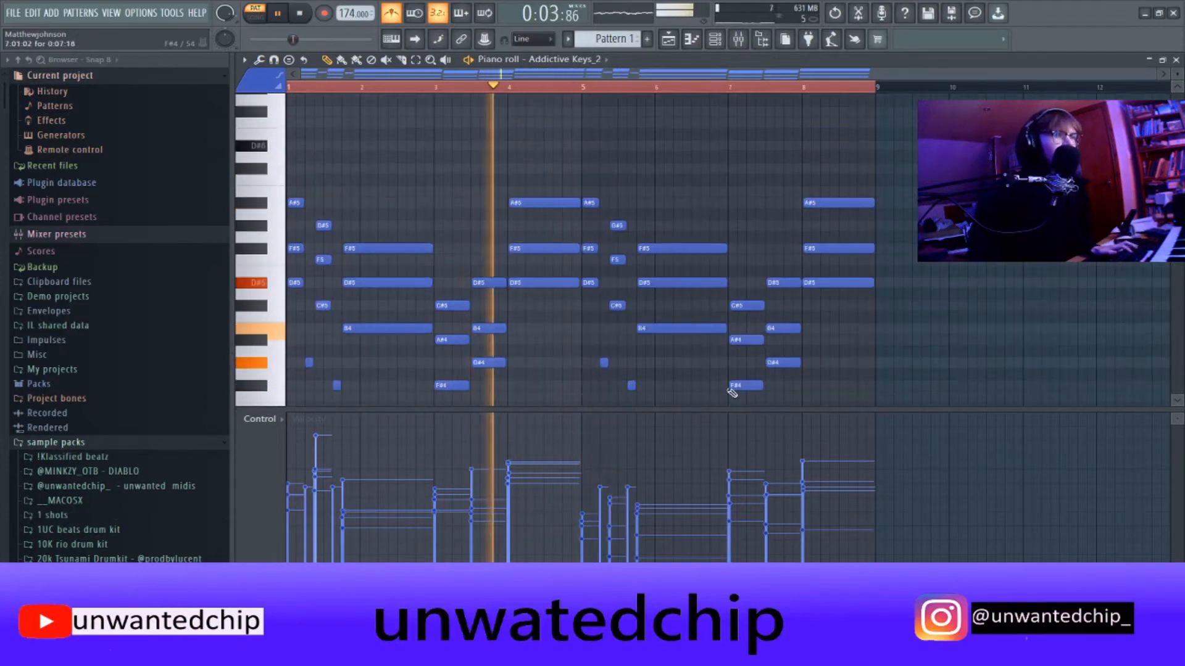
Slice the C#5 in bar 3 at its middle and the following D#5 near its end, and listen from bar 3.
{"action": "key", "text": "c"}
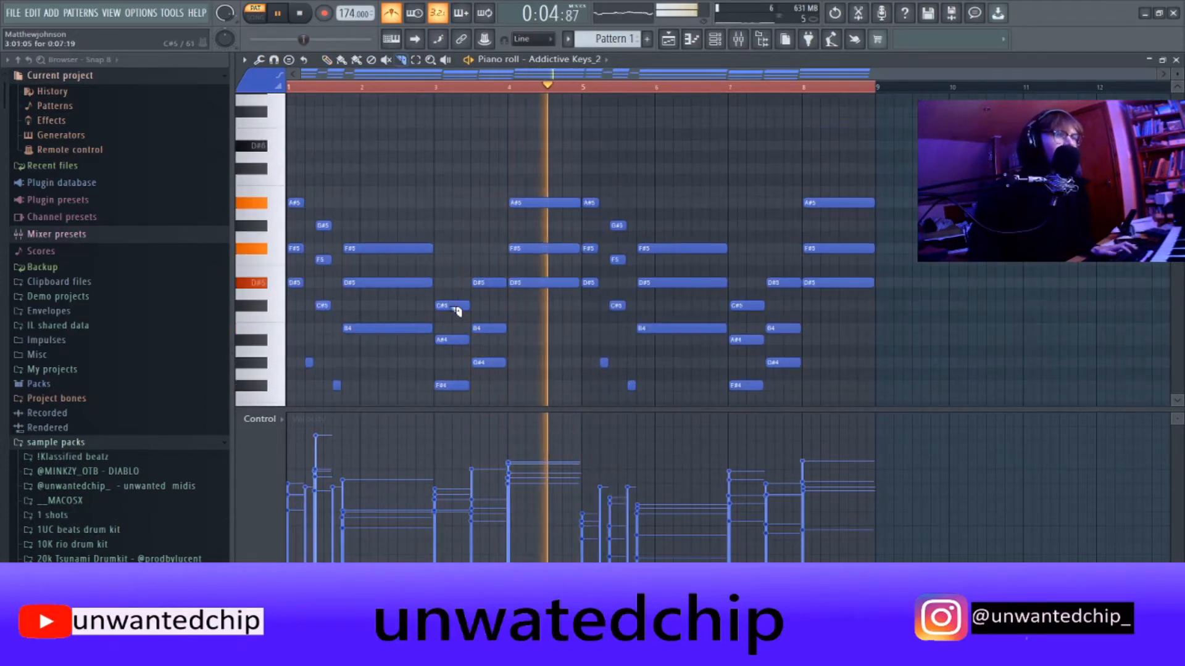
{"action": "left_click", "coordinate": [453, 307]}
{"action": "left_click", "coordinate": [500, 285]}
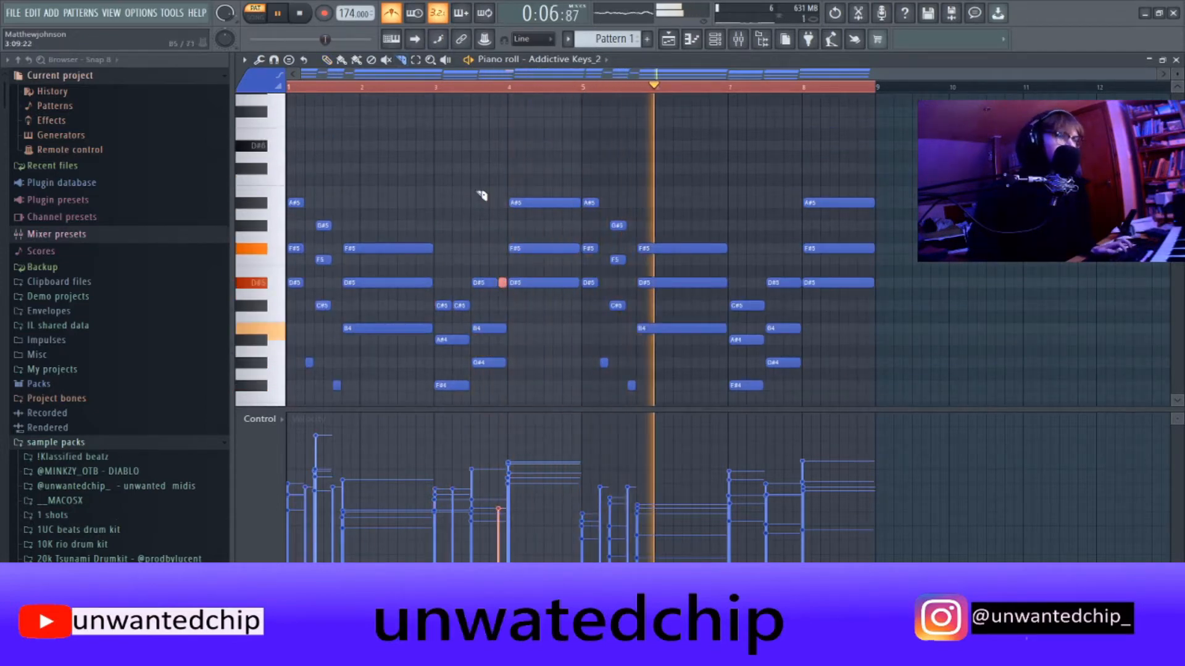
{"action": "left_click", "coordinate": [434, 86]}
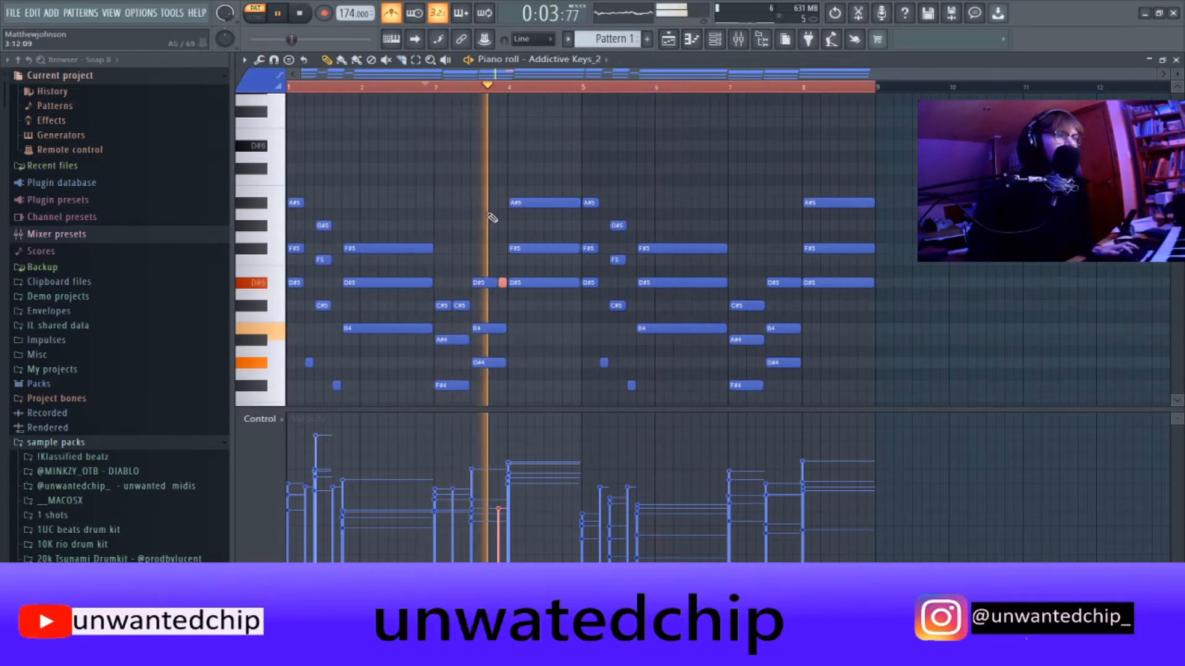
{"action": "scroll", "coordinate": [547, 293], "scroll_direction": "down", "scroll_amount": 3}
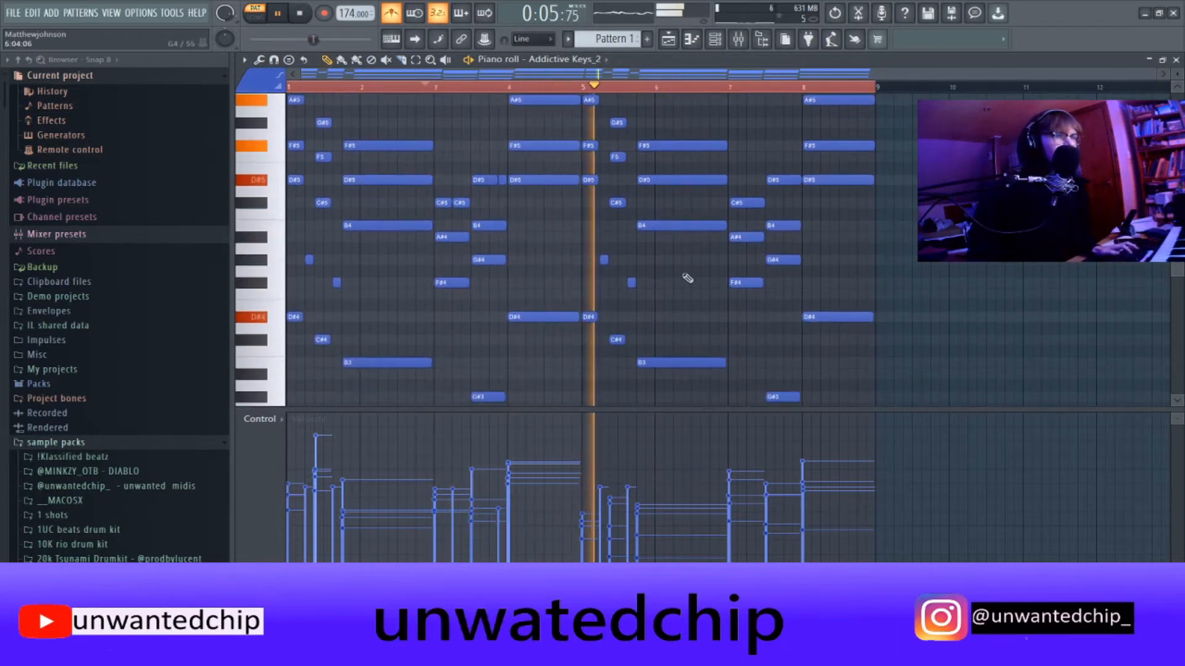
Slice the bar 8 chord's F#5 and D#5 near their ends and extend the F#5 tail back to meet the main note.
{"action": "scroll", "coordinate": [900, 248], "scroll_direction": "up", "scroll_amount": 3}
{"action": "scroll", "coordinate": [898, 249], "scroll_direction": "up", "scroll_amount": 5}
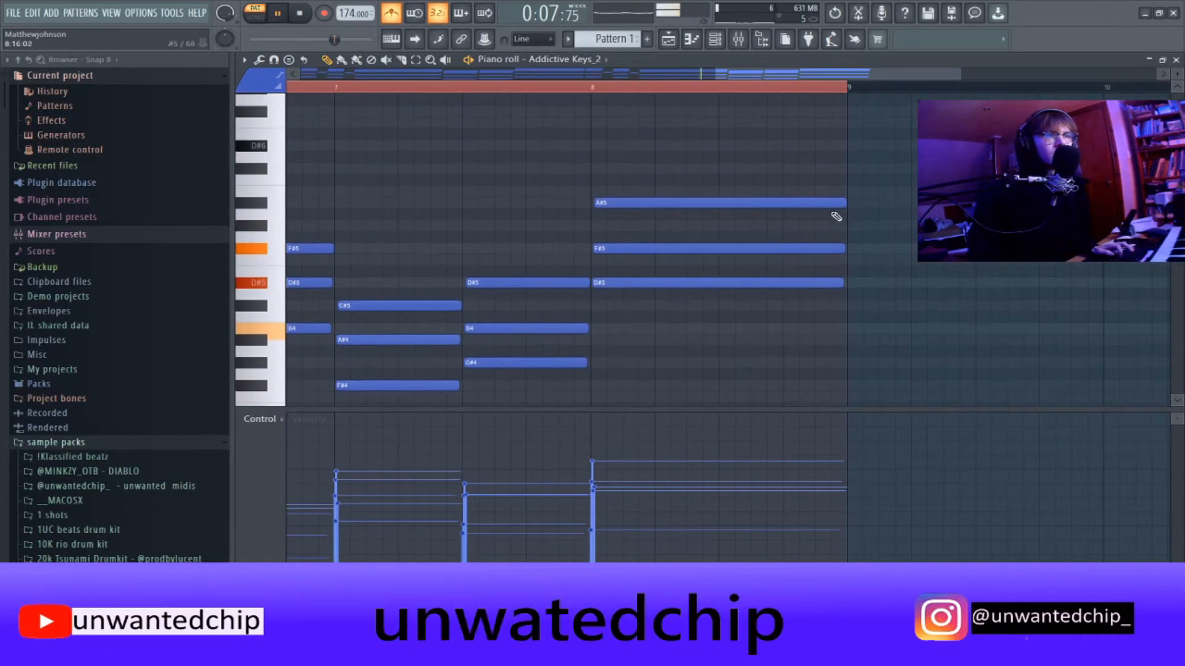
{"action": "key", "text": "c"}
{"action": "left_click", "coordinate": [824, 205]}
{"action": "left_click", "coordinate": [839, 250]}
{"action": "scroll", "coordinate": [890, 270], "scroll_direction": "down", "scroll_amount": 5}
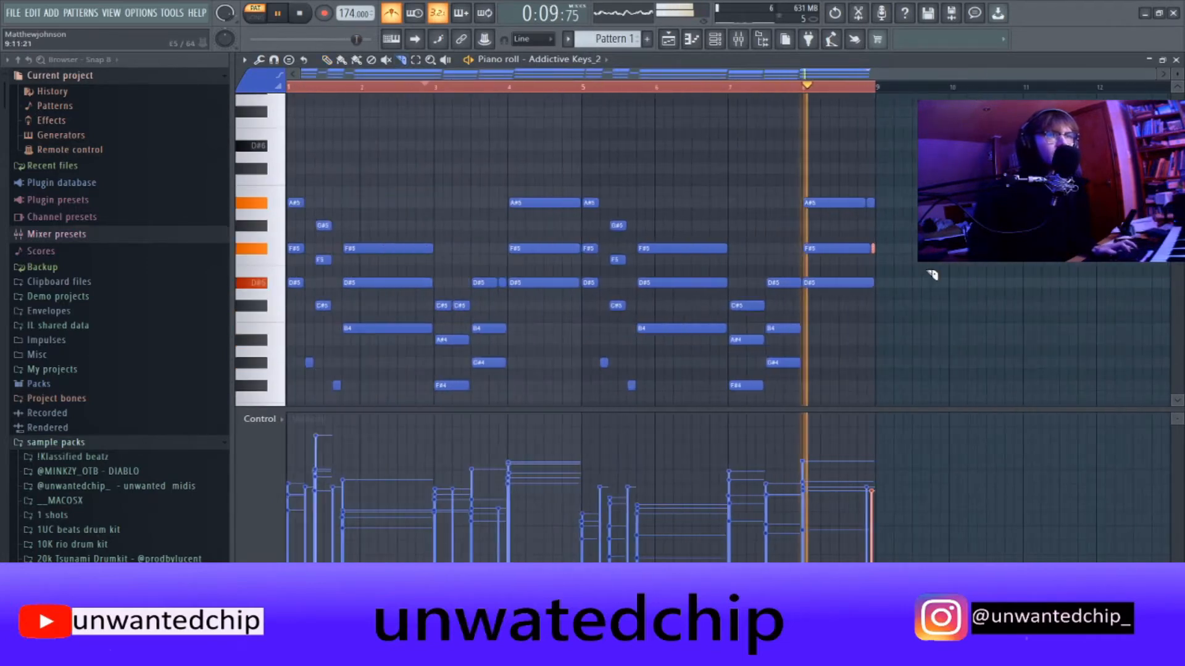
{"action": "scroll", "coordinate": [932, 275], "scroll_direction": "down", "scroll_amount": 2}
{"action": "scroll", "coordinate": [892, 259], "scroll_direction": "up", "scroll_amount": 5}
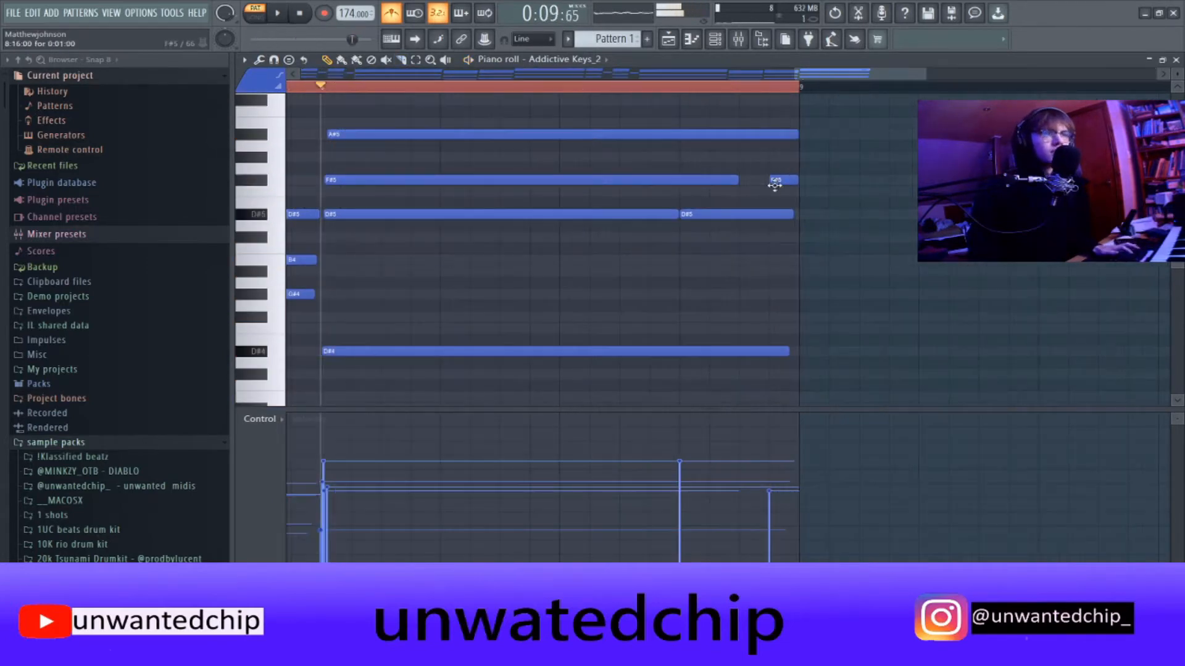
{"action": "left_click_drag", "start_coordinate": [766, 180], "coordinate": [792, 180]}
{"action": "scroll", "coordinate": [804, 206], "scroll_direction": "down", "scroll_amount": 4}
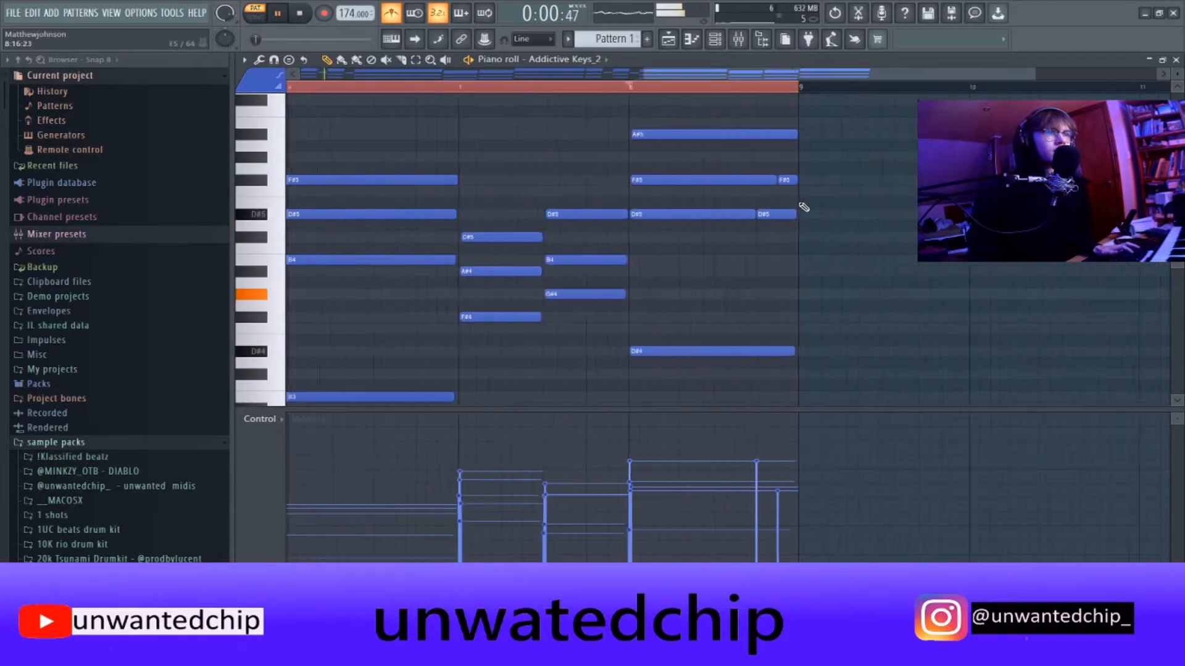
Slice the F#4 in bar 7 so only a short piece repeats at its end, and listen from just before bar 7.
{"action": "scroll", "coordinate": [809, 204], "scroll_direction": "up", "scroll_amount": 4}
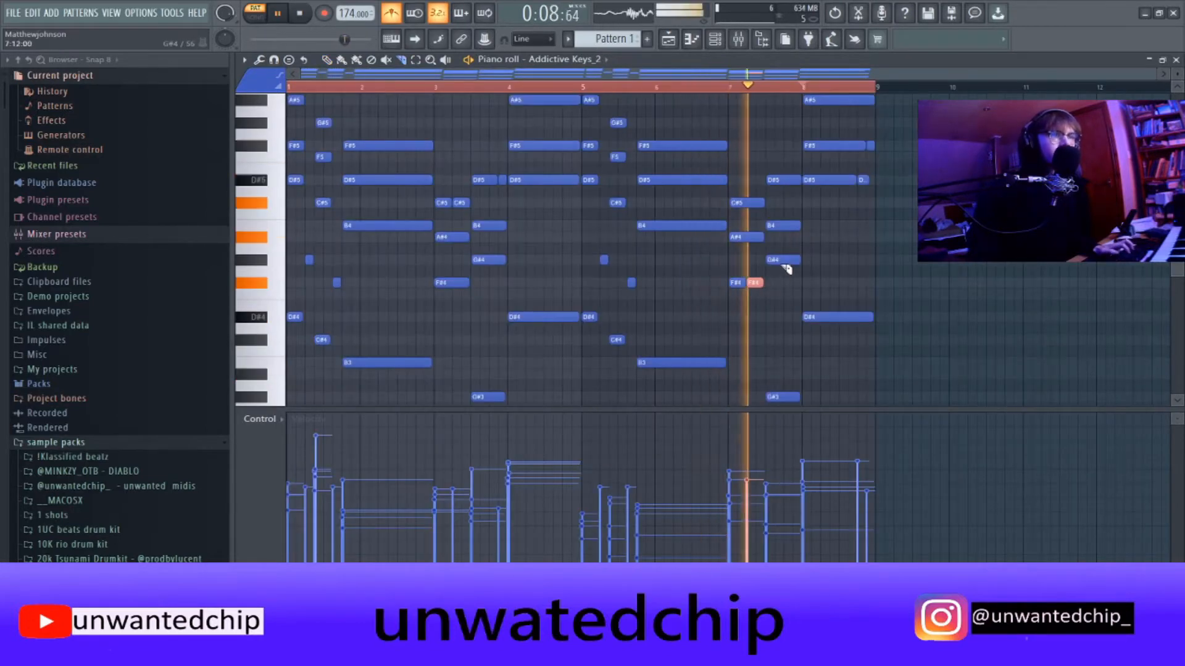
{"action": "left_click", "coordinate": [759, 285]}
{"action": "key", "text": "space"}
{"action": "key", "text": "space"}
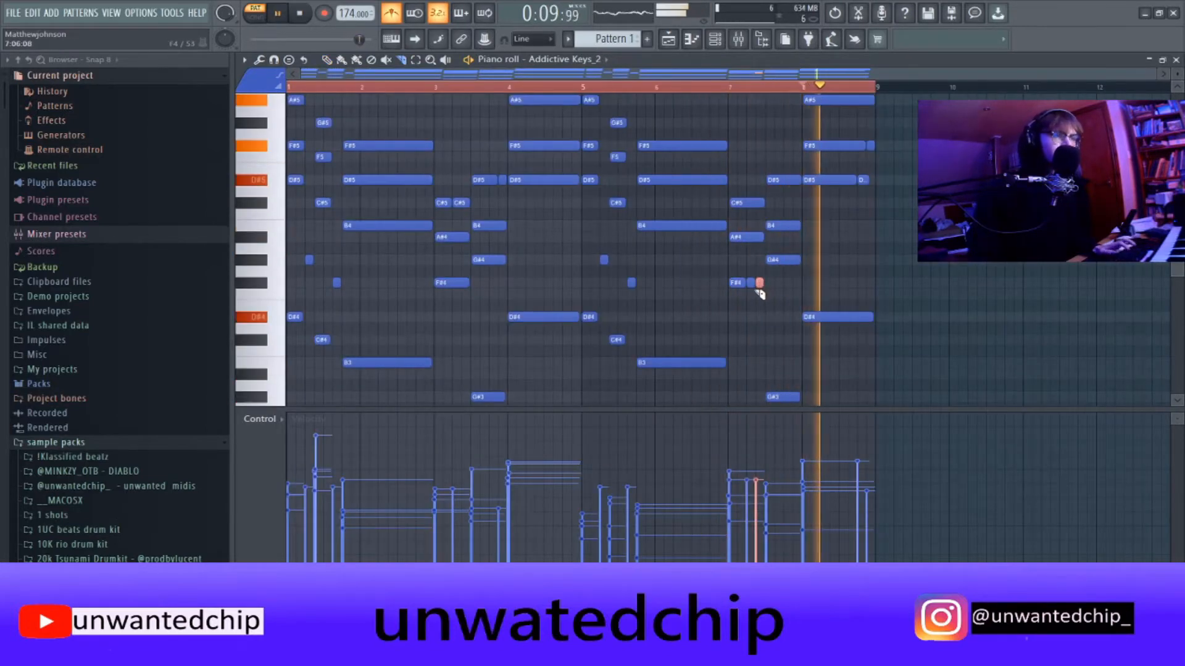
{"action": "key", "text": "p"}
{"action": "right_click", "coordinate": [751, 283]}
{"action": "key", "text": "space"}
{"action": "key", "text": "space"}
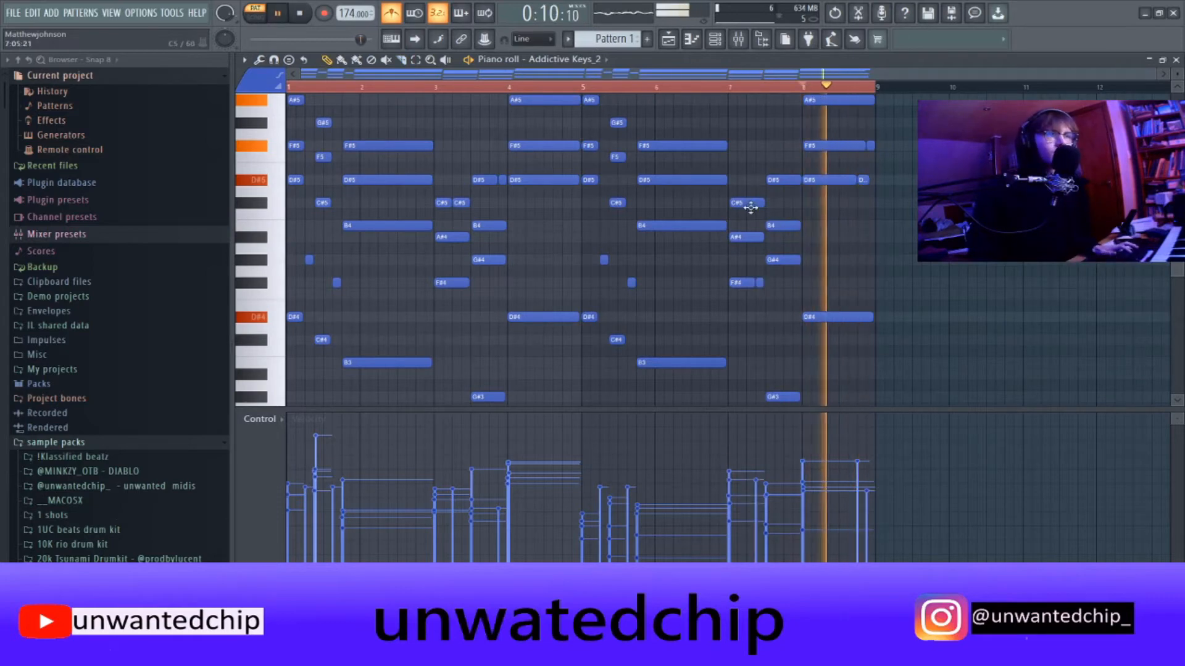
{"action": "left_click", "coordinate": [720, 86]}
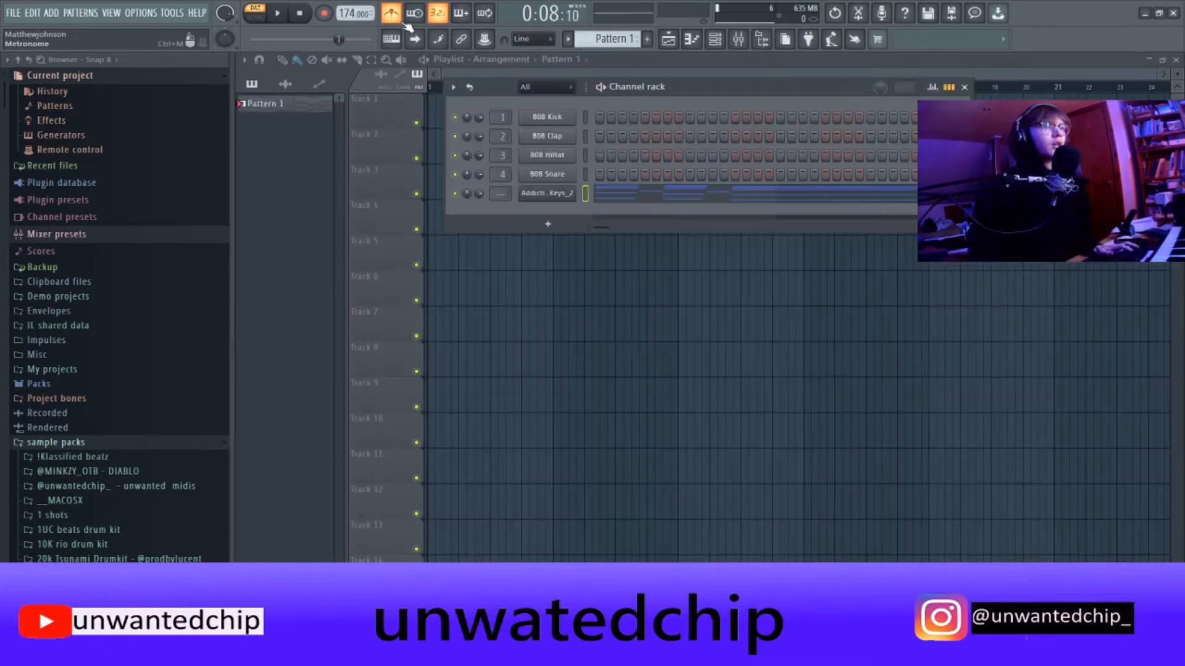
{"action": "key", "text": "space"}
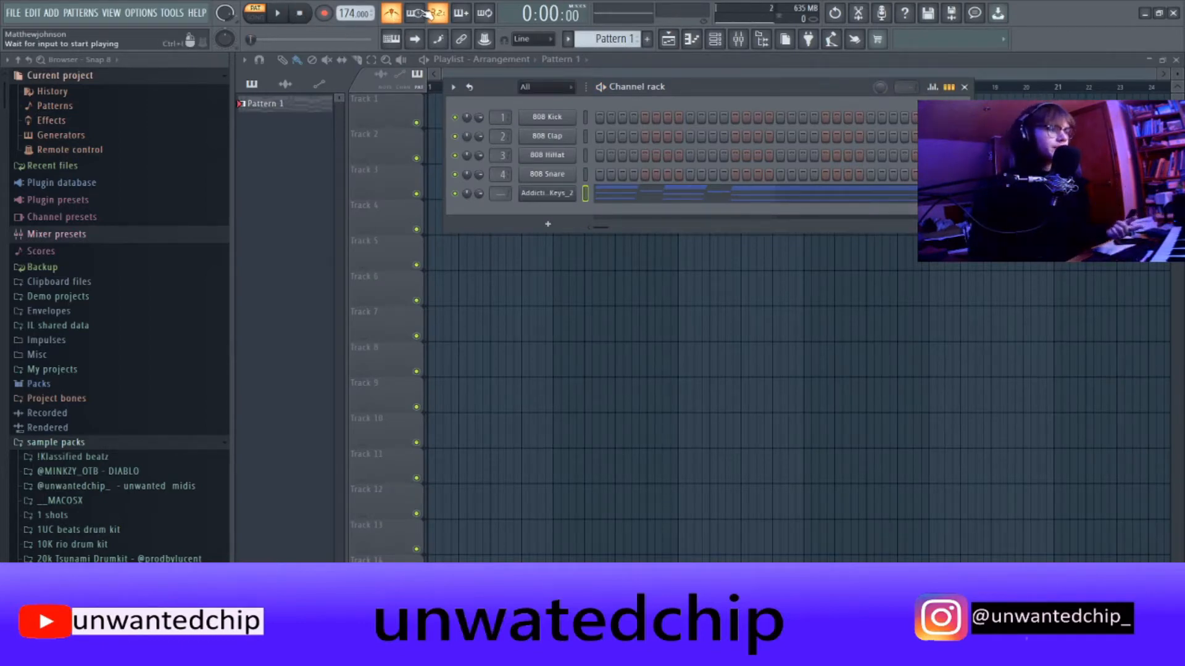
Clone the Addictive Keys_2 channel and load the Studio Grand - Intimate preset in the copy.
{"action": "right_click", "coordinate": [555, 196]}
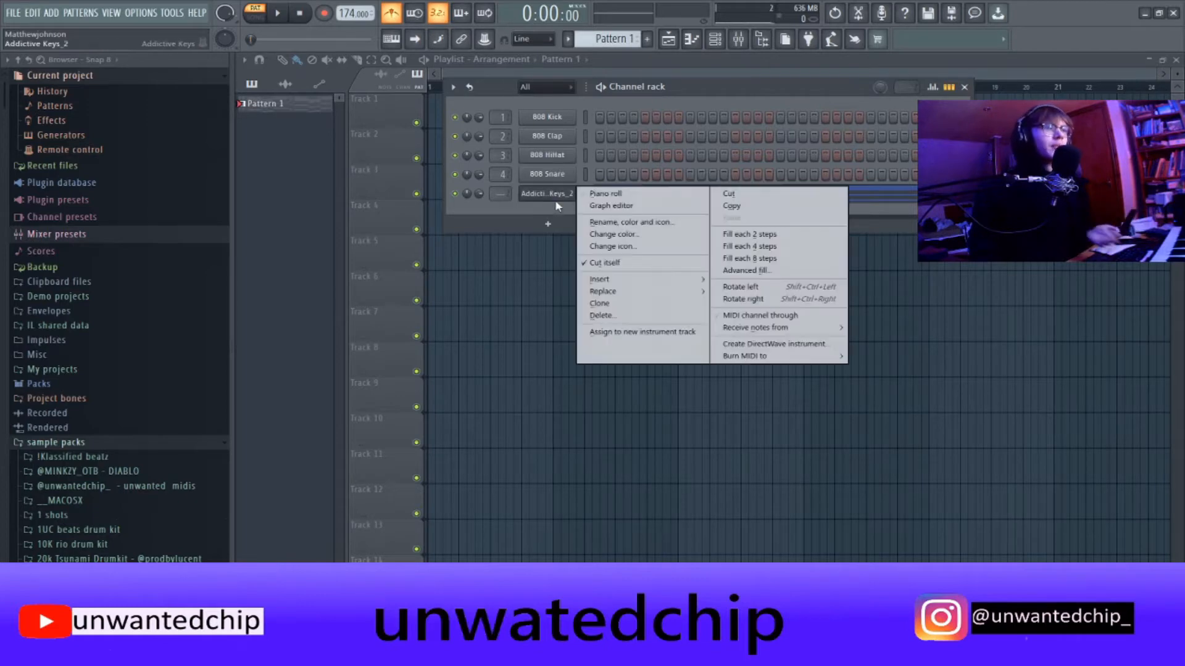
{"action": "left_click", "coordinate": [525, 214]}
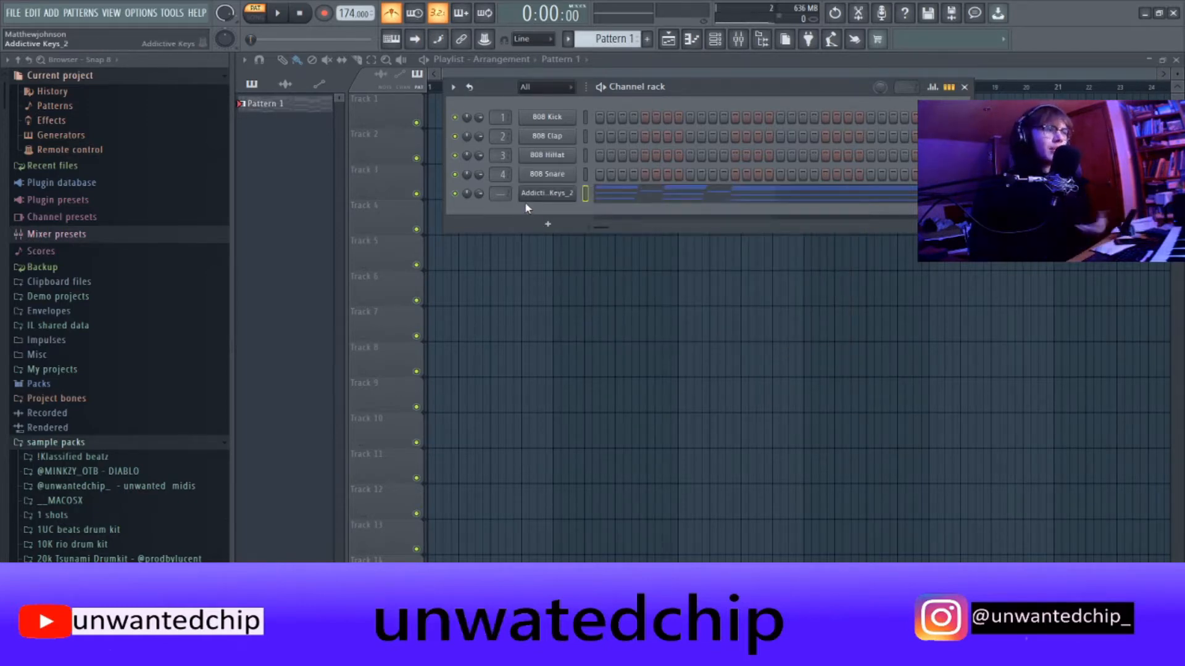
{"action": "right_click", "coordinate": [530, 198]}
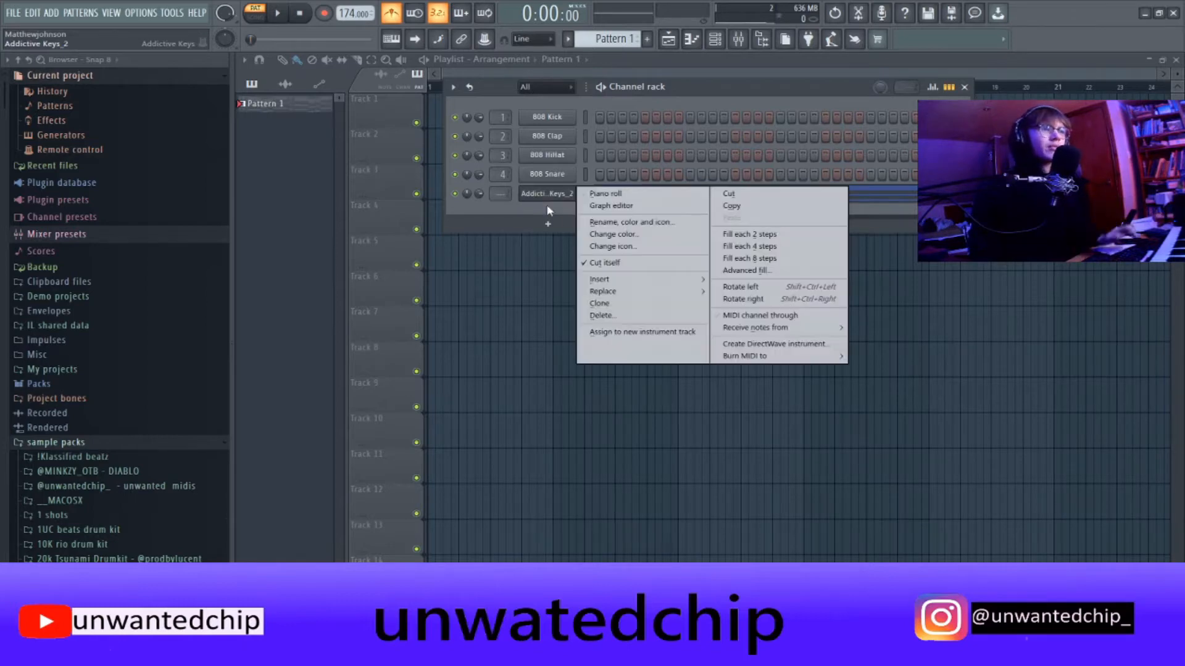
{"action": "left_click", "coordinate": [596, 304]}
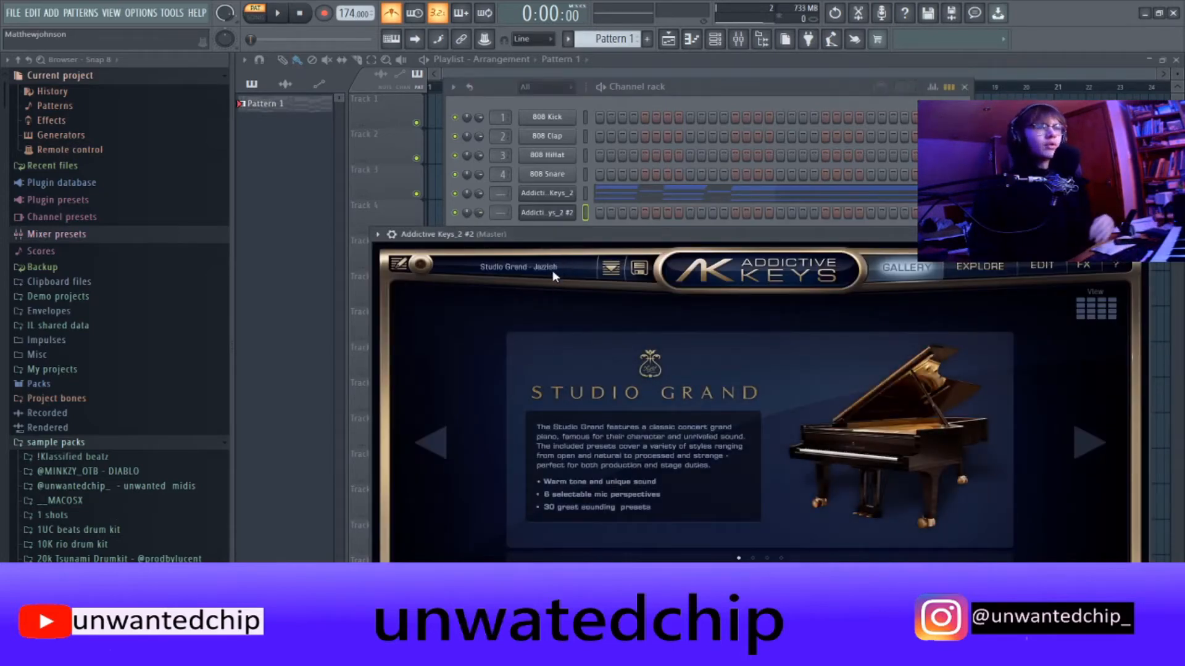
{"action": "left_click", "coordinate": [609, 269]}
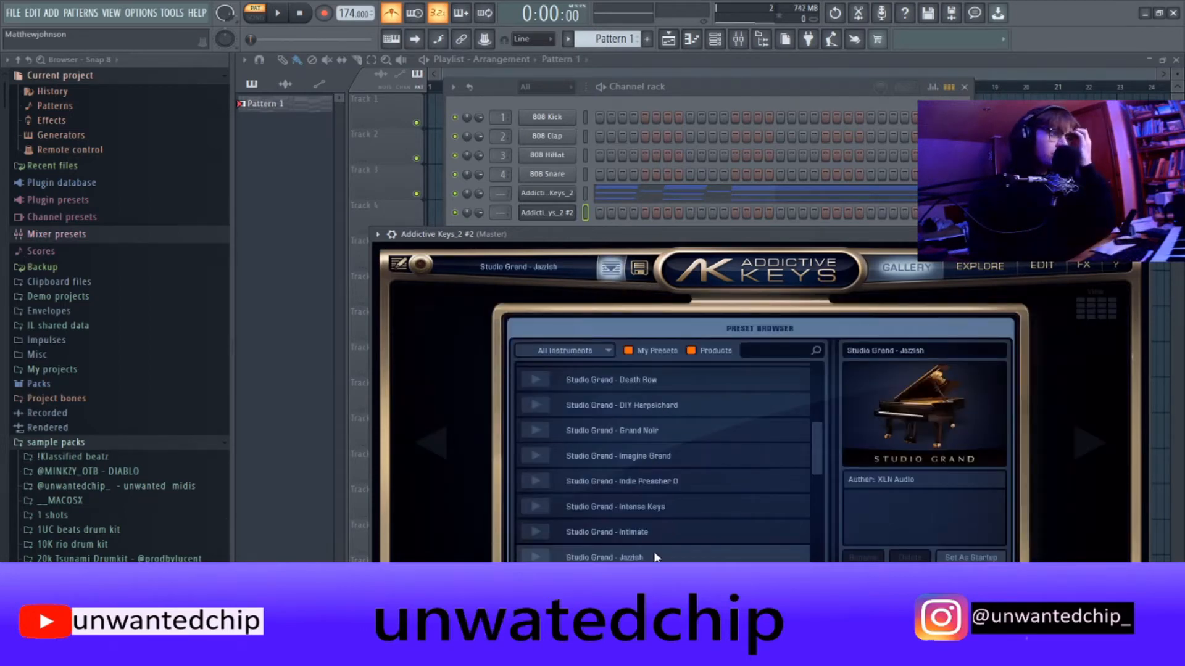
{"action": "double_click", "coordinate": [647, 530]}
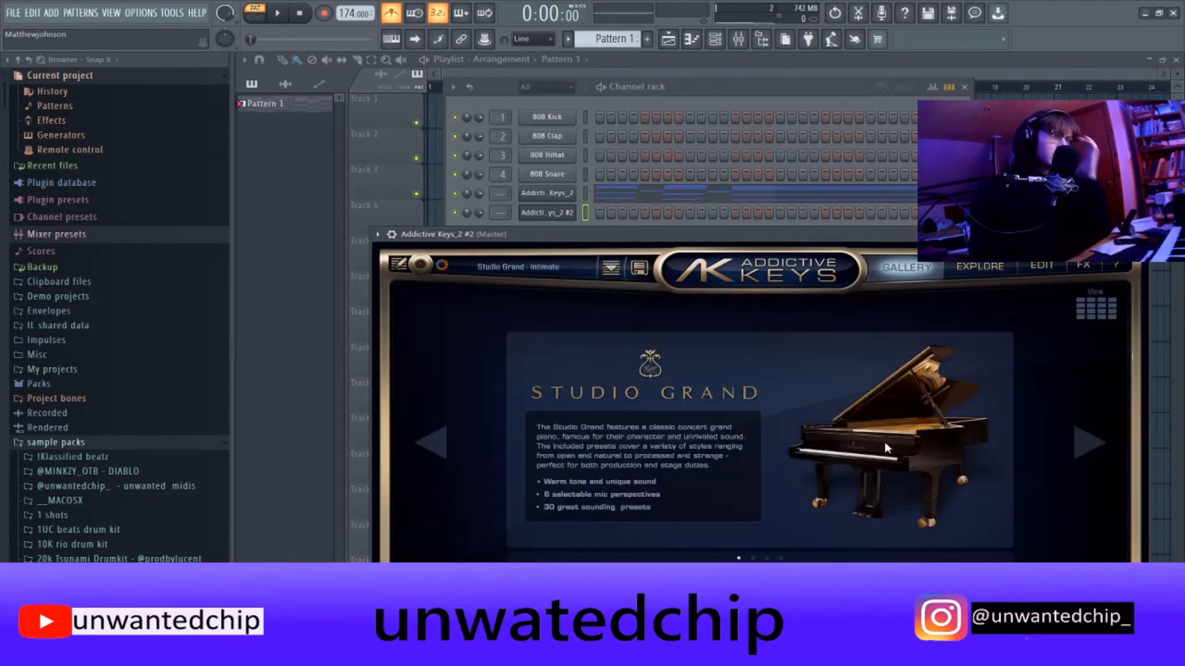
{"action": "left_click", "coordinate": [1137, 233]}
Try to record a live melody over the chords in the cloned channel's piano roll.
{"action": "right_click", "coordinate": [531, 209]}
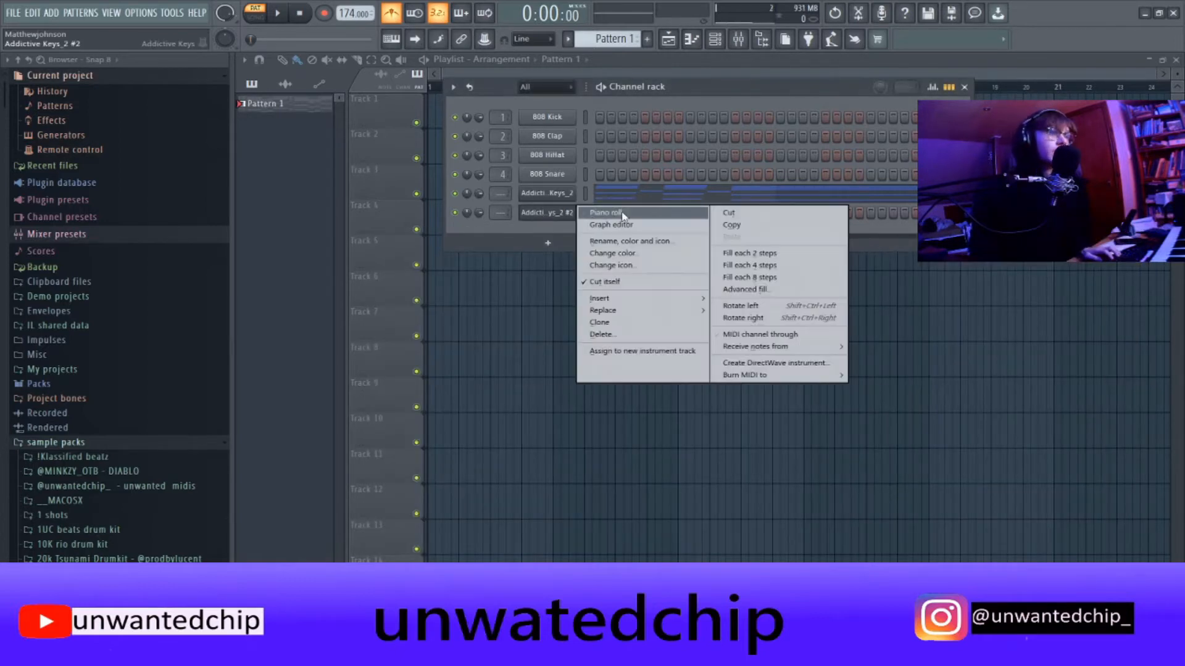
{"action": "left_click", "coordinate": [615, 216]}
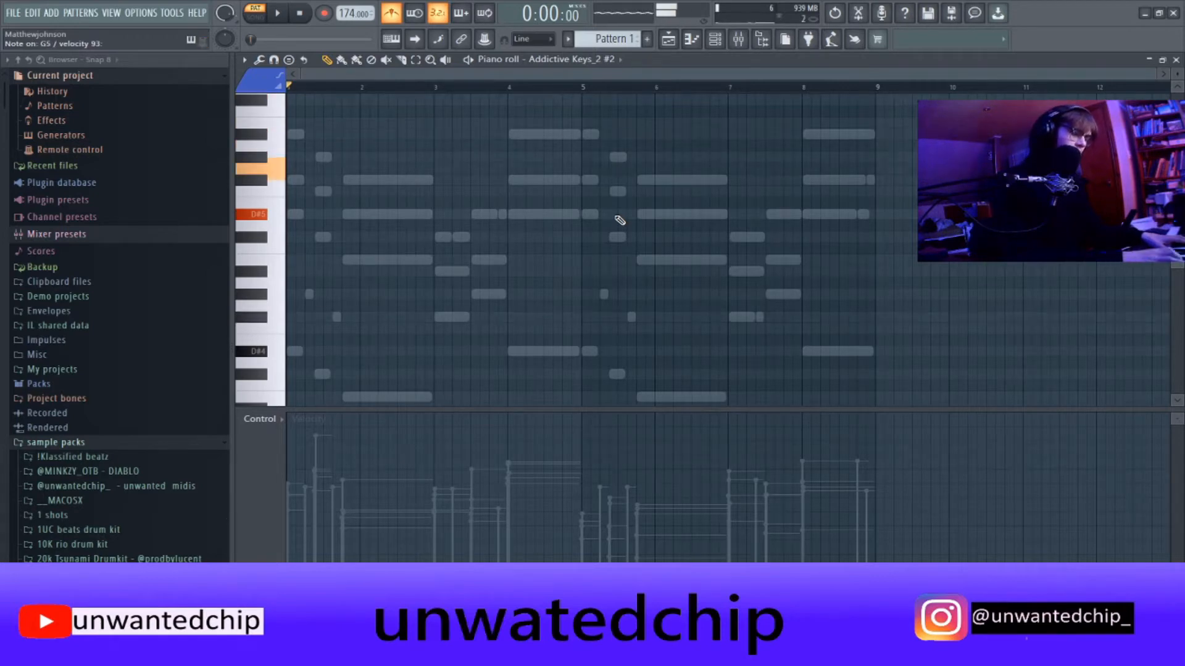
{"action": "left_click", "coordinate": [326, 14]}
{"action": "left_click", "coordinate": [742, 196]}
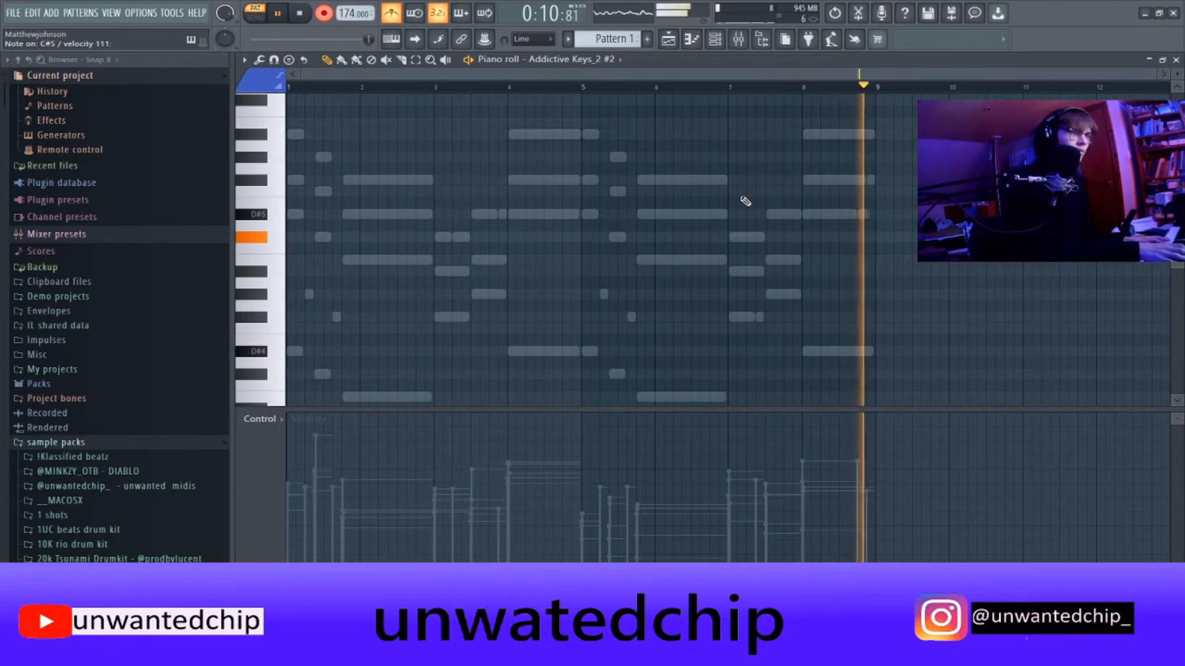
{"action": "key", "text": "space"}
Check the piano rolls of the original and cloned Addictive Keys channels for the recorded melody notes.
{"action": "scroll", "coordinate": [399, 185], "scroll_direction": "up", "scroll_amount": 4}
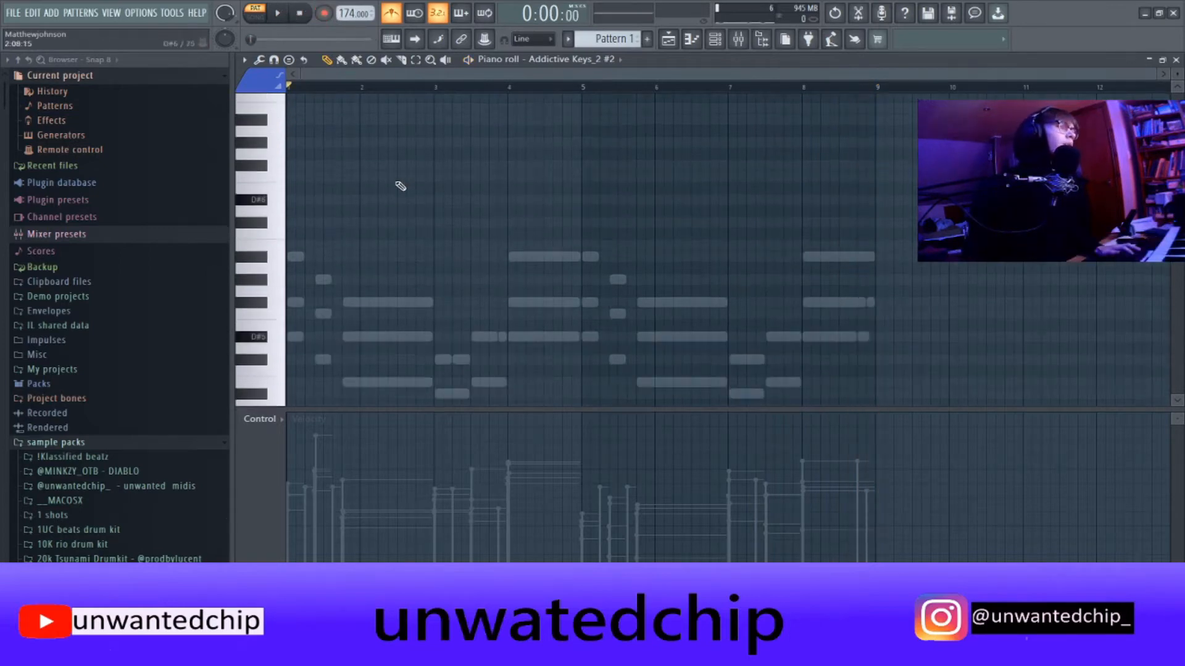
{"action": "scroll", "coordinate": [420, 202], "scroll_direction": "down", "scroll_amount": 17}
{"action": "key", "text": "Up"}
{"action": "key", "text": "F7"}
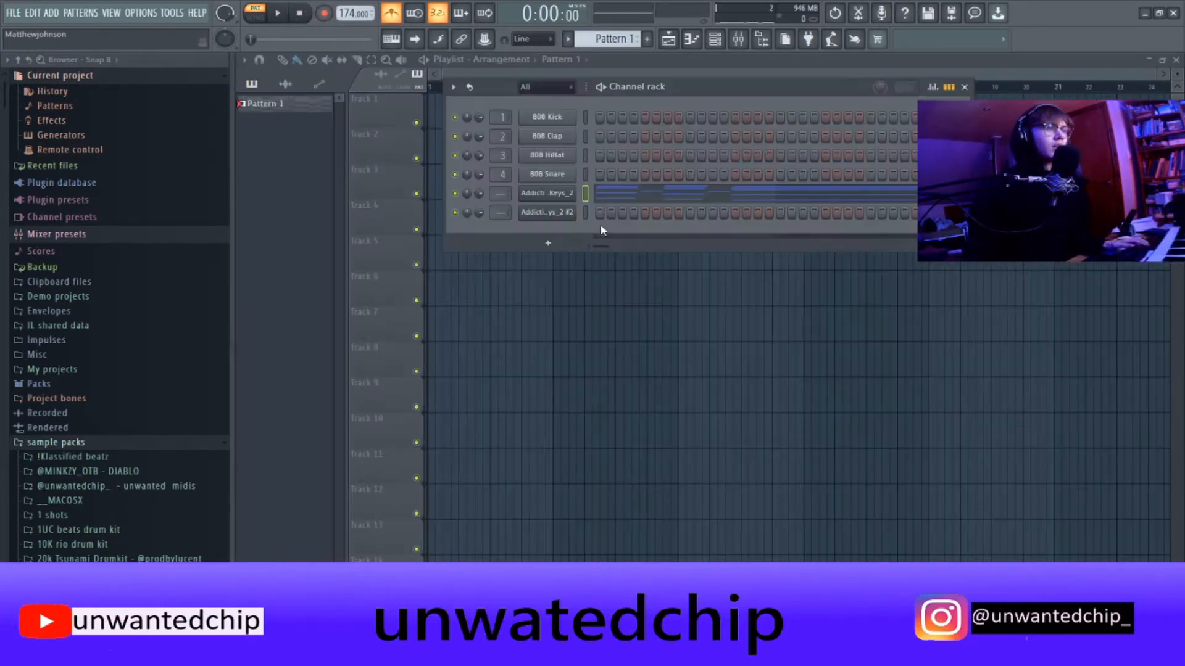
{"action": "right_click", "coordinate": [560, 213]}
{"action": "left_click", "coordinate": [585, 240]}
{"action": "scroll", "coordinate": [580, 246], "scroll_direction": "up", "scroll_amount": 12}
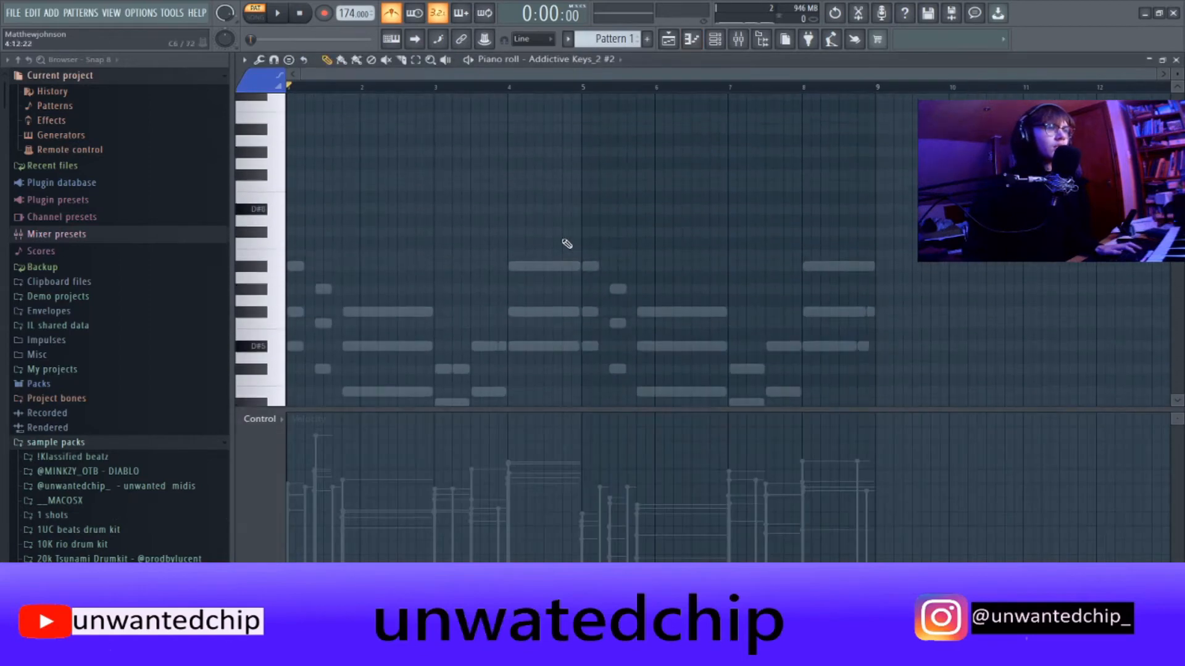
{"action": "scroll", "coordinate": [580, 256], "scroll_direction": "up", "scroll_amount": 4}
{"action": "scroll", "coordinate": [580, 245], "scroll_direction": "down", "scroll_amount": 20}
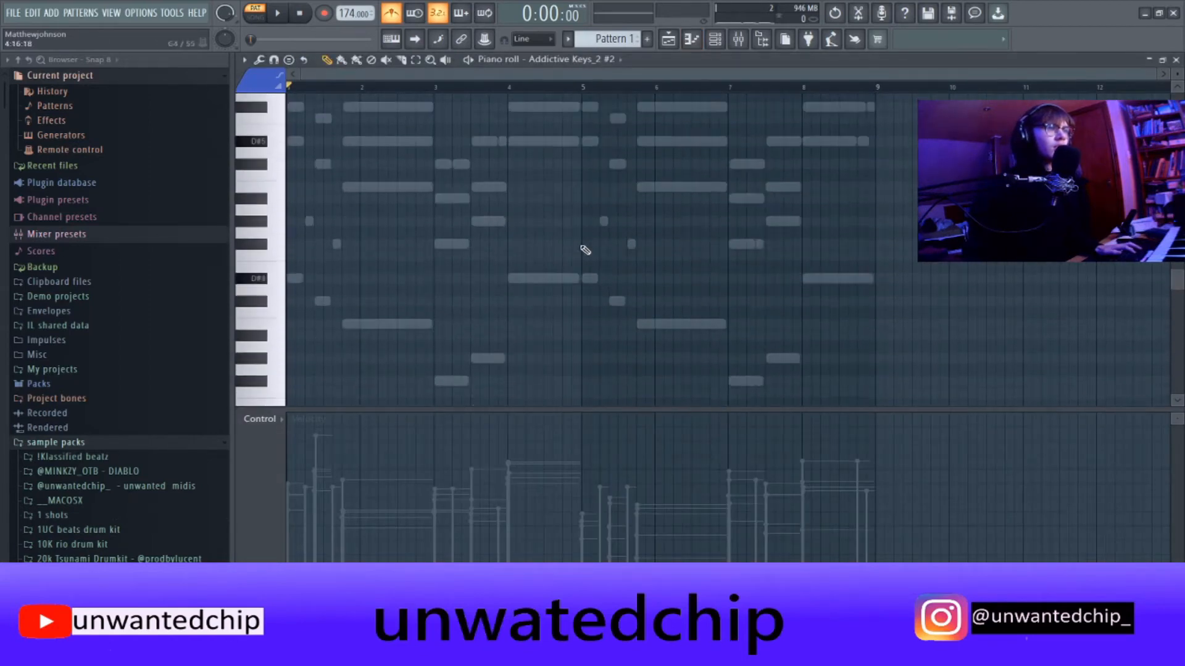
{"action": "key", "text": "Escape"}
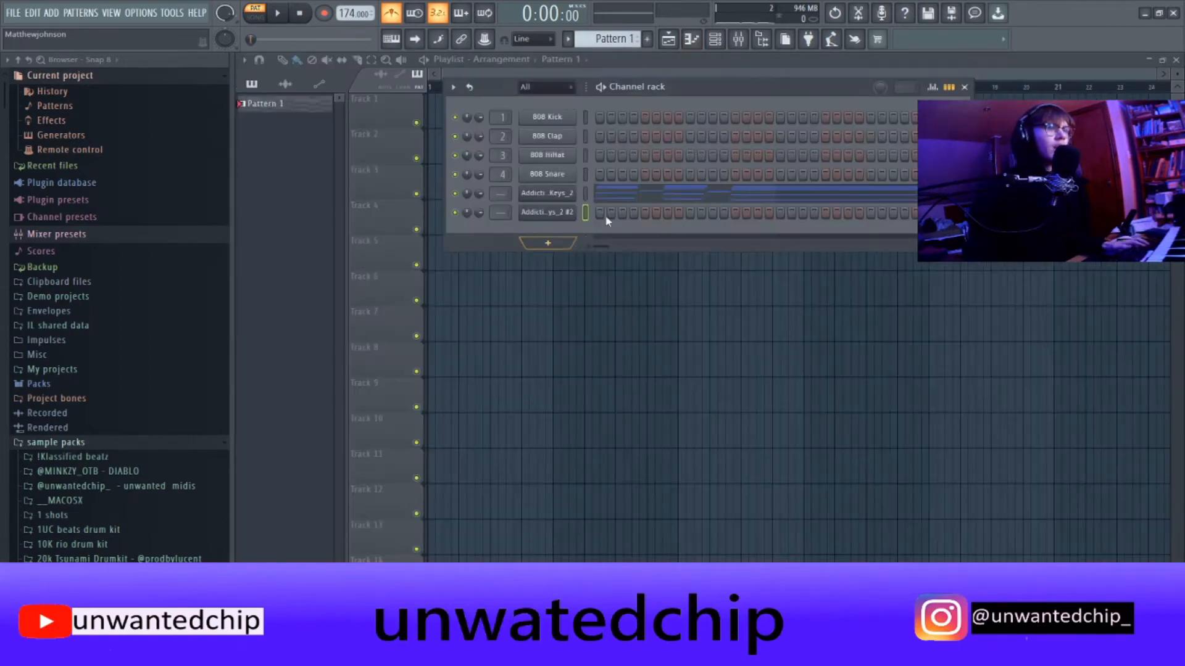
{"action": "left_click", "coordinate": [616, 197]}
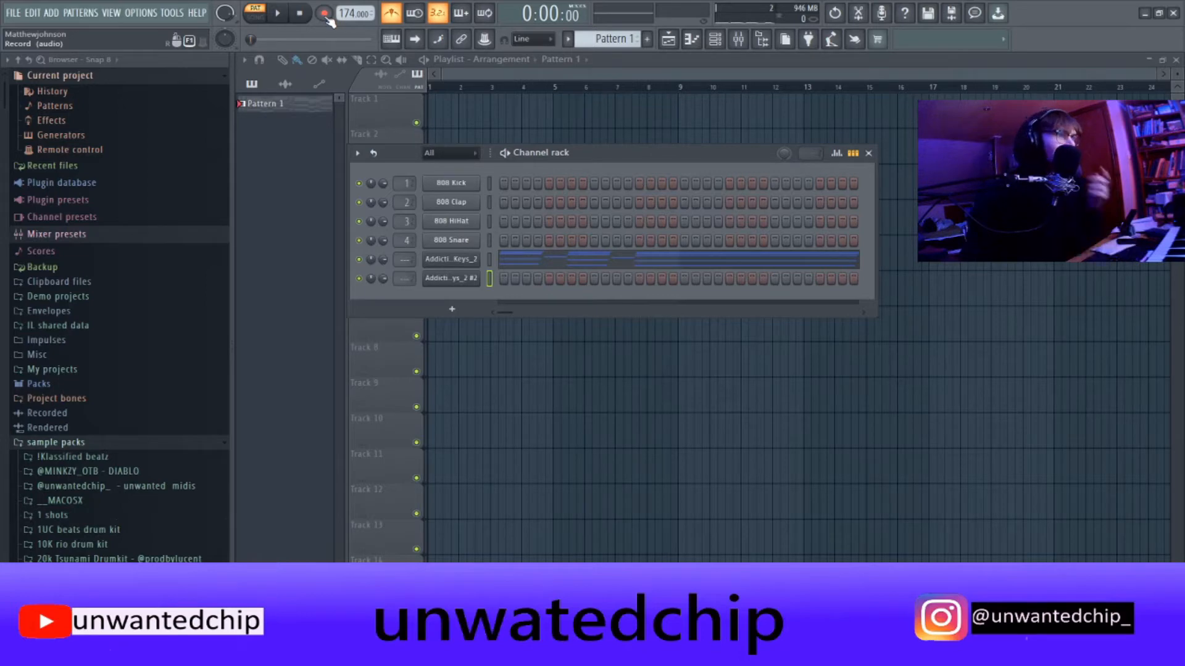
Record everything for a live melody take over the chords in the Addictive Keys_2 #2 piano roll and play it back.
{"action": "left_click", "coordinate": [325, 15]}
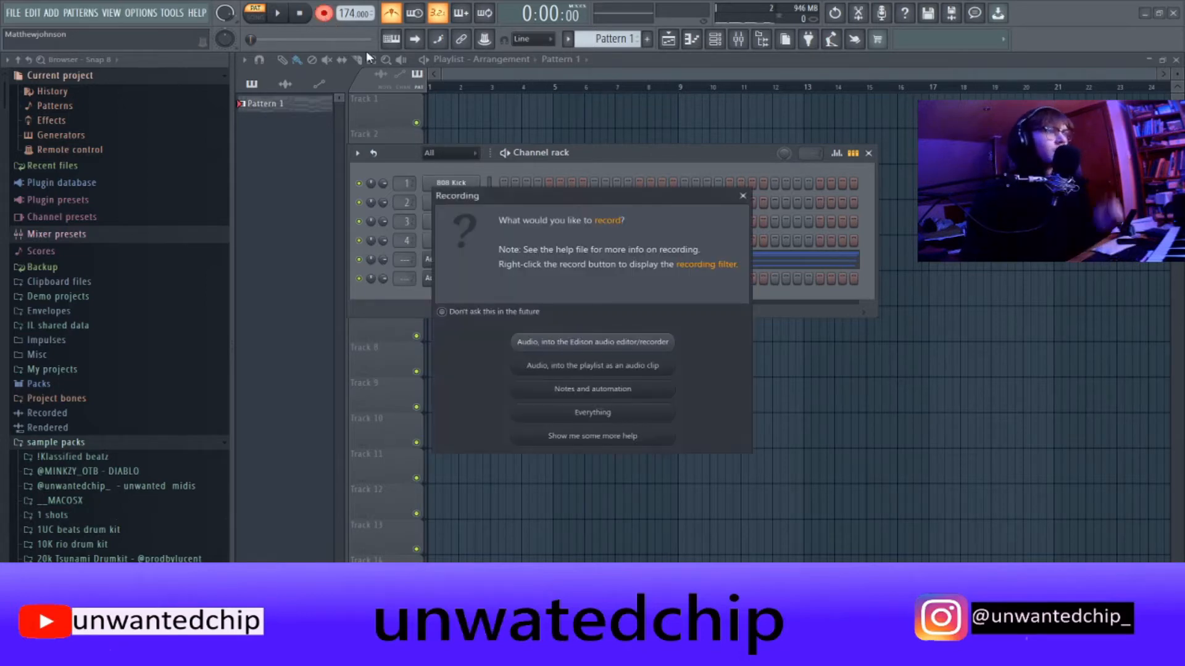
{"action": "left_click", "coordinate": [619, 415]}
{"action": "right_click", "coordinate": [479, 277]}
{"action": "left_click", "coordinate": [496, 279]}
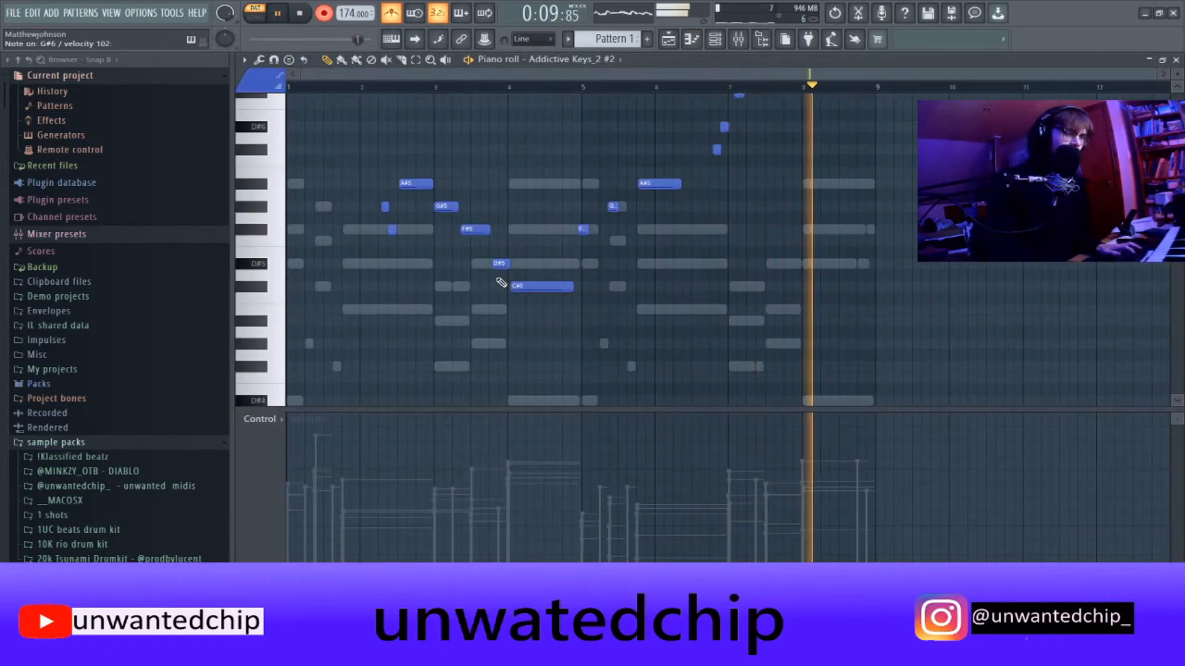
{"action": "key", "text": "space"}
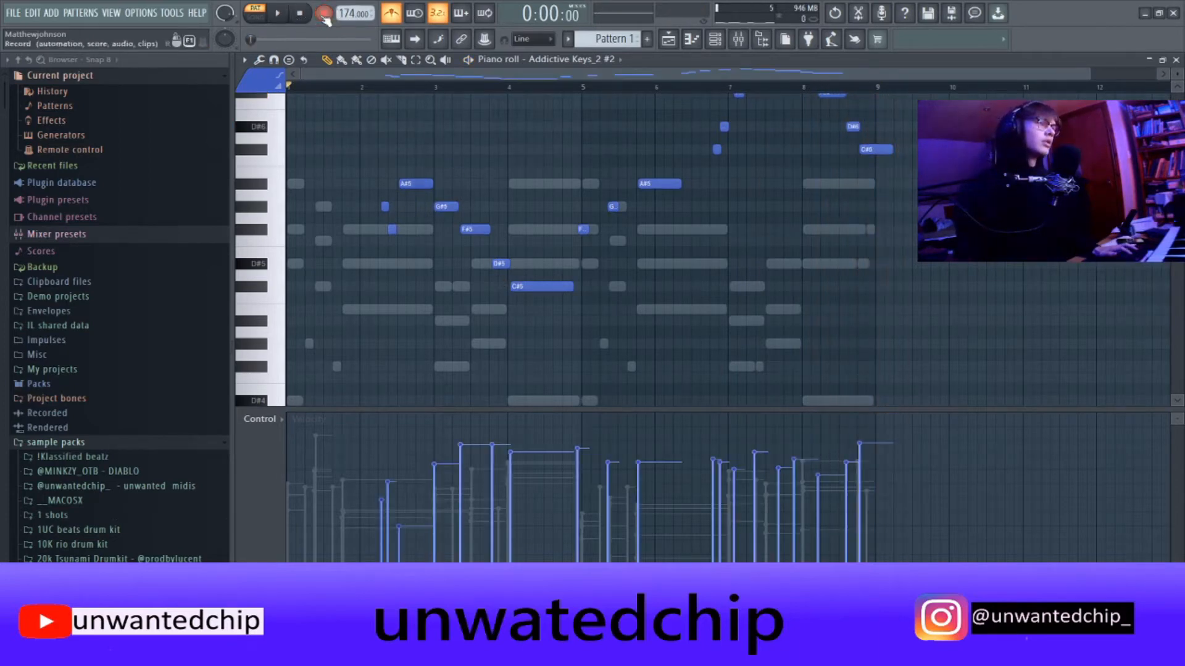
{"action": "left_click", "coordinate": [280, 14]}
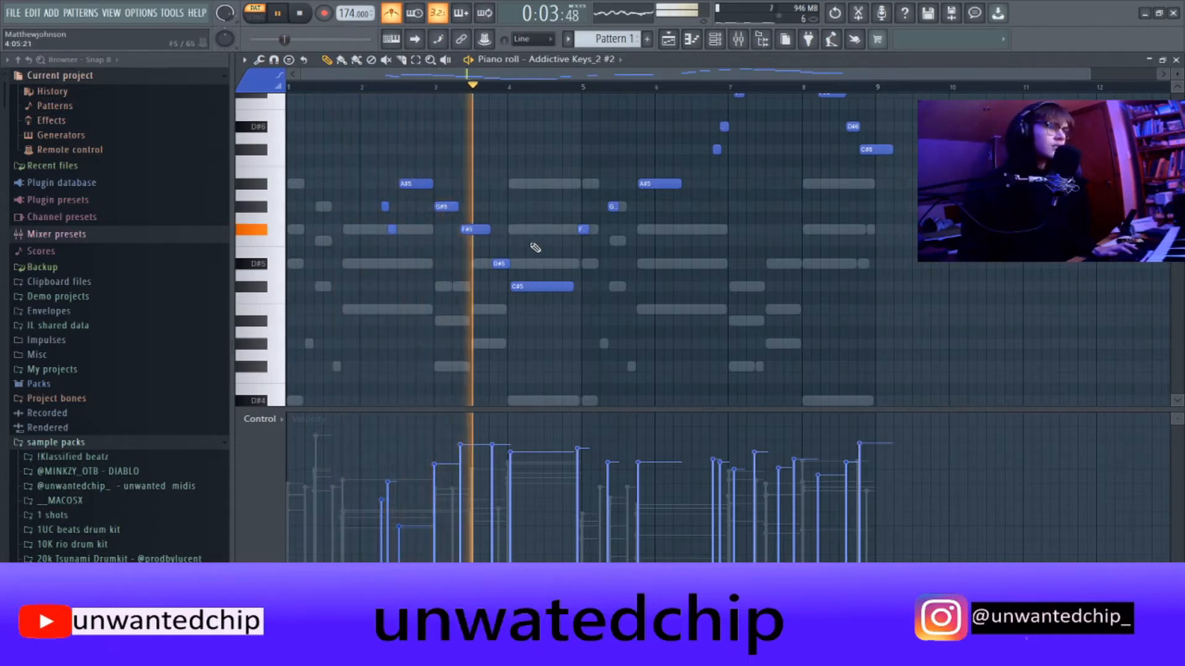
{"action": "key", "text": "space"}
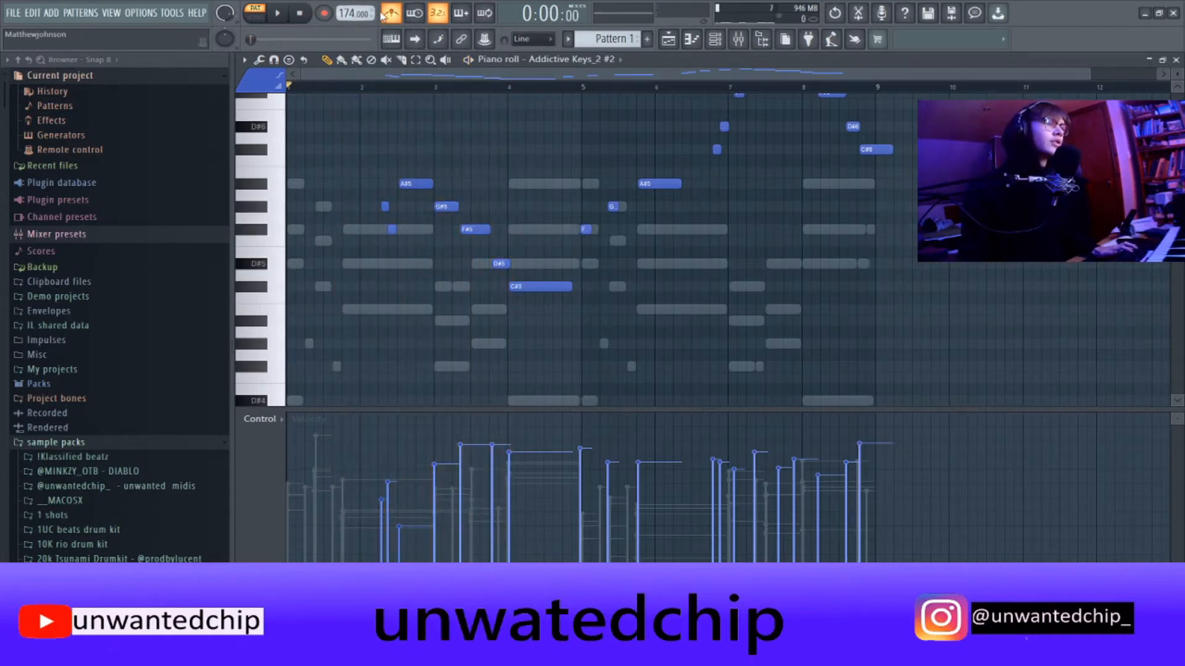
Tighten the timing of the recorded melody notes in bars 2 and 3, and move the C#5 onto the start of bar 4.
{"action": "scroll", "coordinate": [388, 231], "scroll_direction": "up", "scroll_amount": 5}
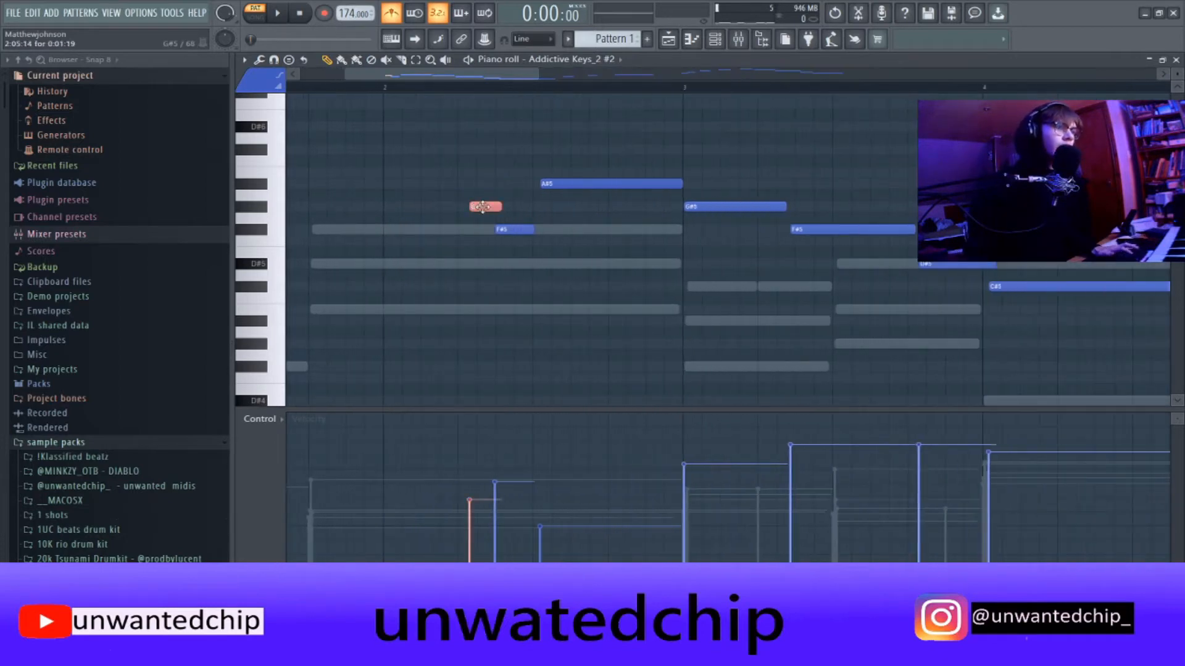
{"action": "left_click_drag", "start_coordinate": [482, 207], "coordinate": [472, 207]}
{"action": "scroll", "coordinate": [537, 253], "scroll_direction": "right", "scroll_amount": 5}
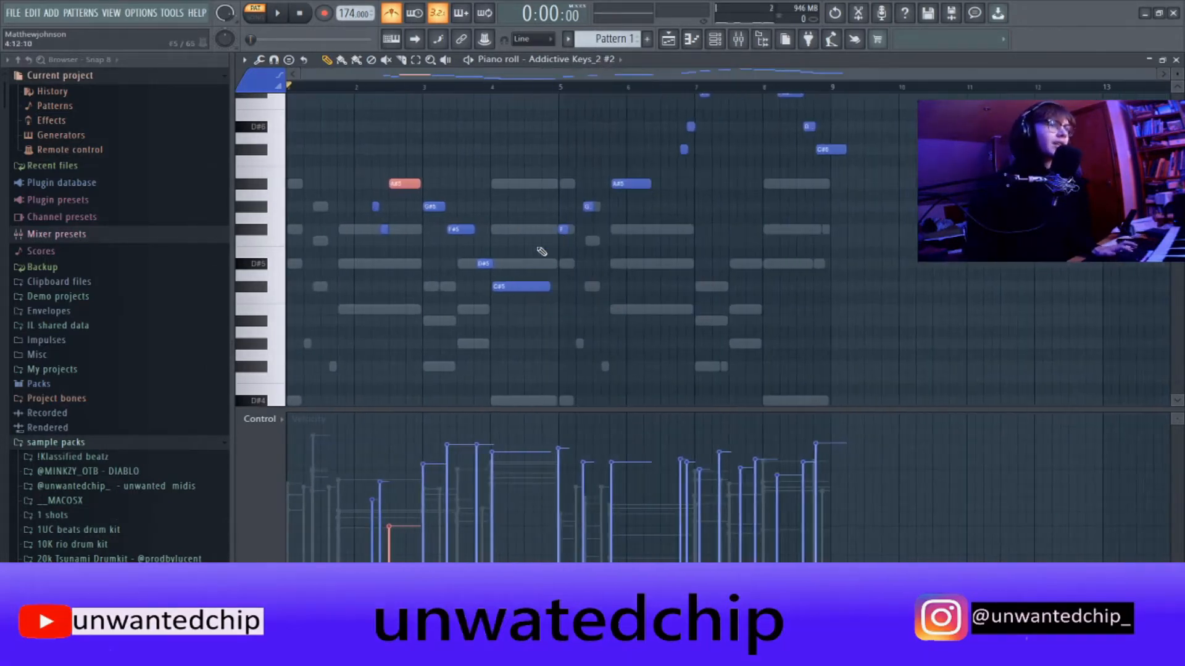
{"action": "left_click", "coordinate": [513, 231]}
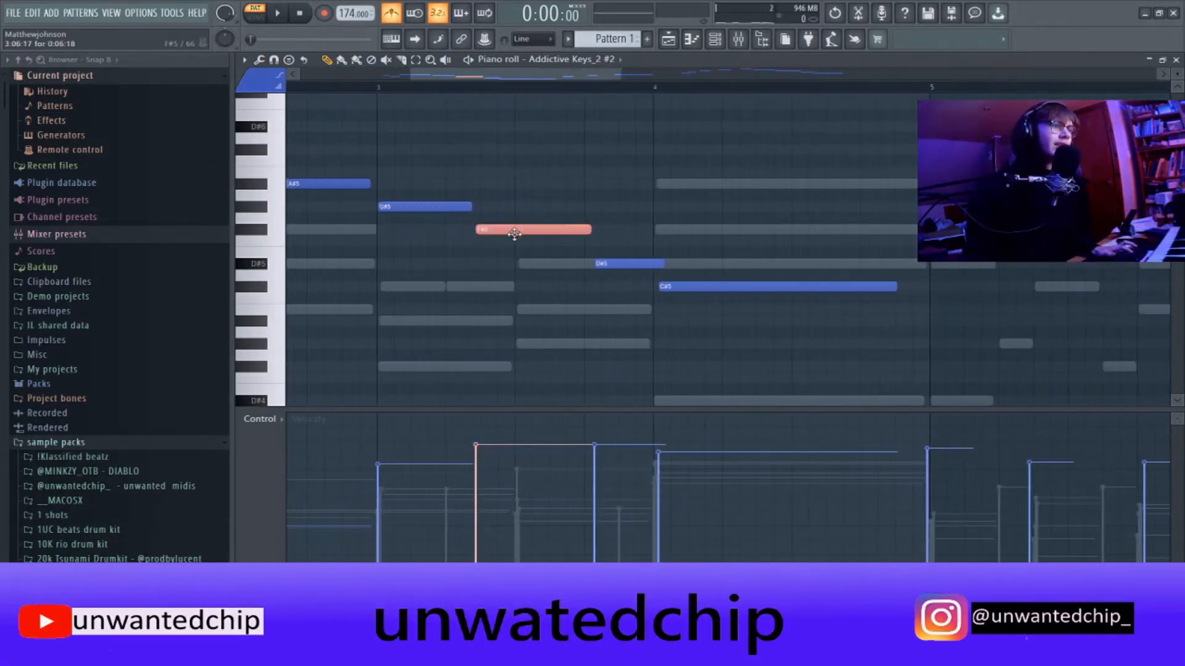
{"action": "left_click_drag", "start_coordinate": [651, 264], "coordinate": [646, 264]}
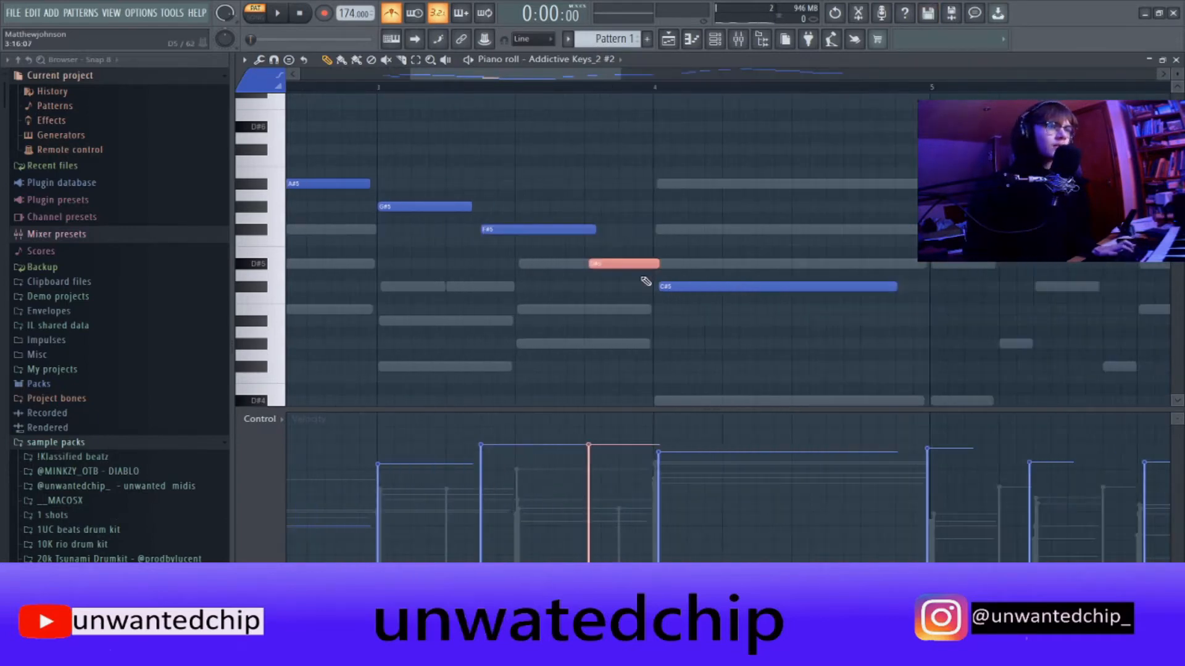
{"action": "left_click", "coordinate": [679, 287]}
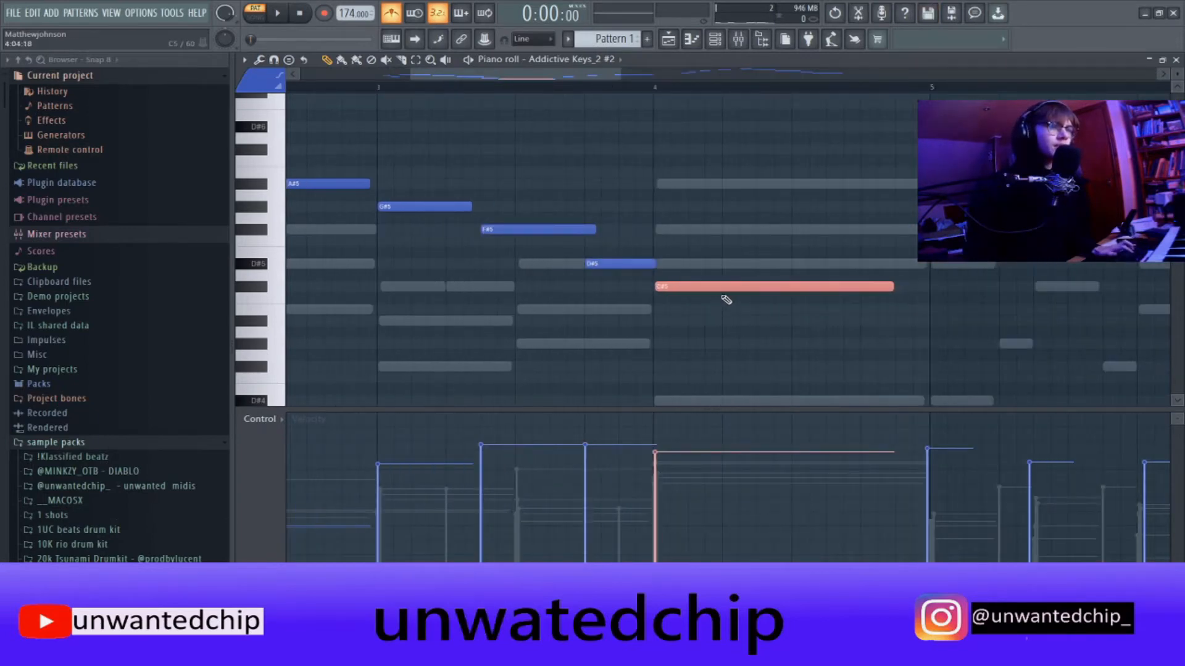
Nudge the C#6 and D#6 at the end of bar 6 into time and play the melody from the start.
{"action": "scroll", "coordinate": [727, 300], "scroll_direction": "right", "scroll_amount": 3}
{"action": "scroll", "coordinate": [765, 198], "scroll_direction": "up", "scroll_amount": 3}
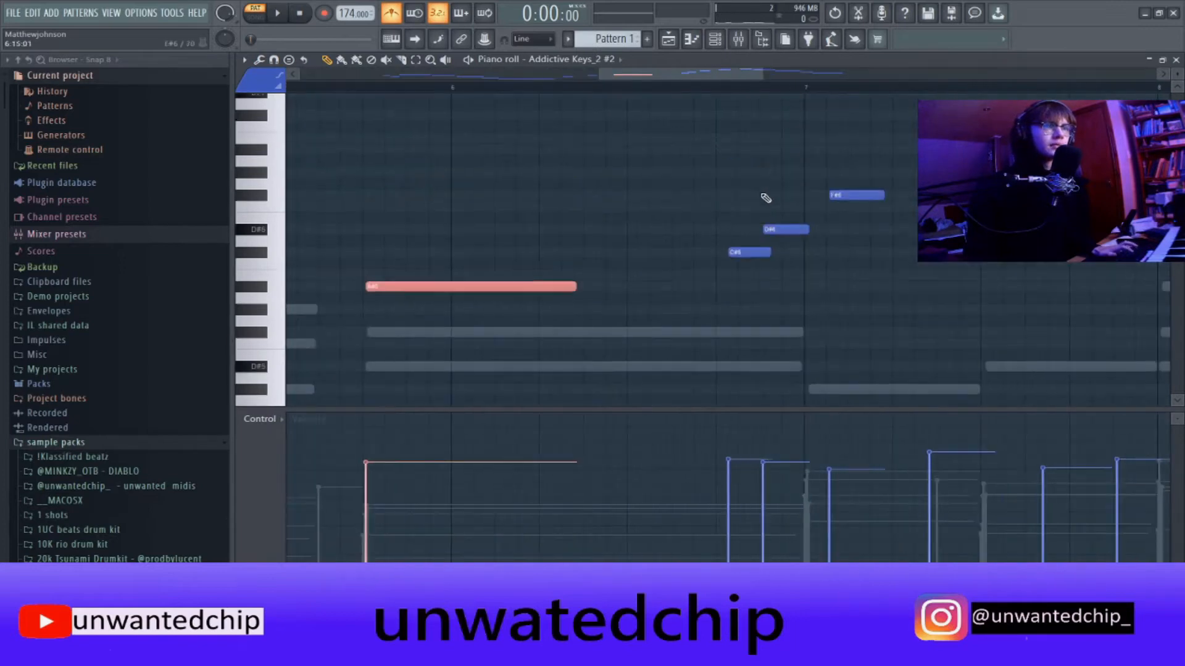
{"action": "left_click_drag", "start_coordinate": [754, 251], "coordinate": [744, 251]}
{"action": "left_click", "coordinate": [802, 229]}
{"action": "key", "text": "space"}
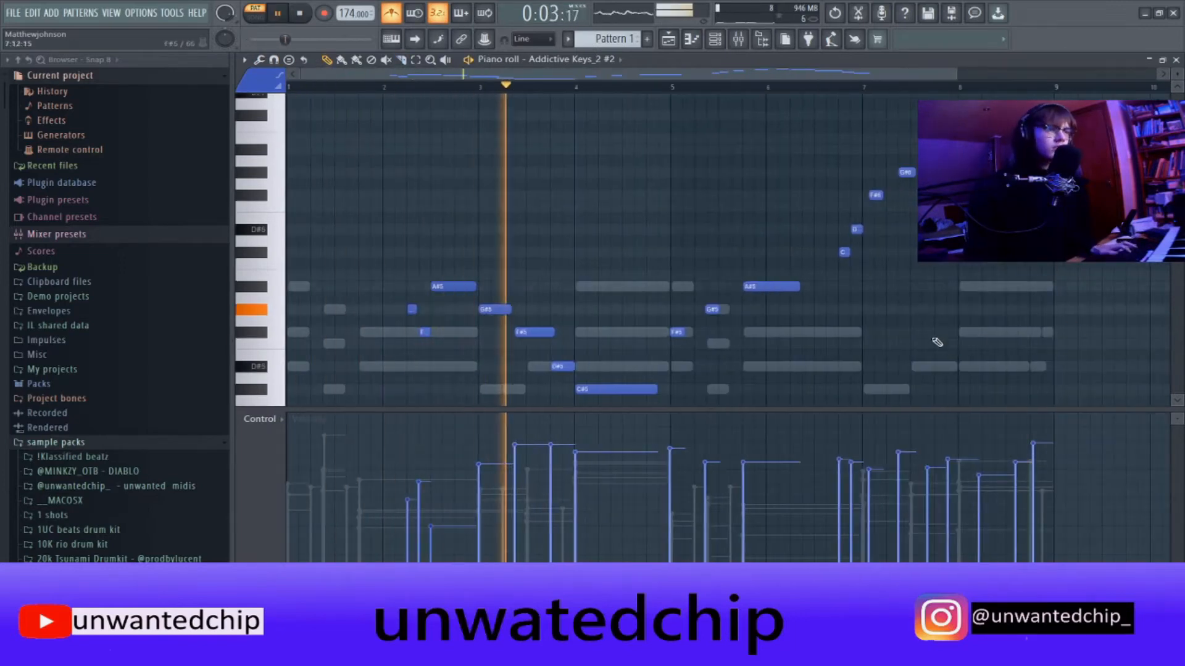
{"action": "key", "text": "space"}
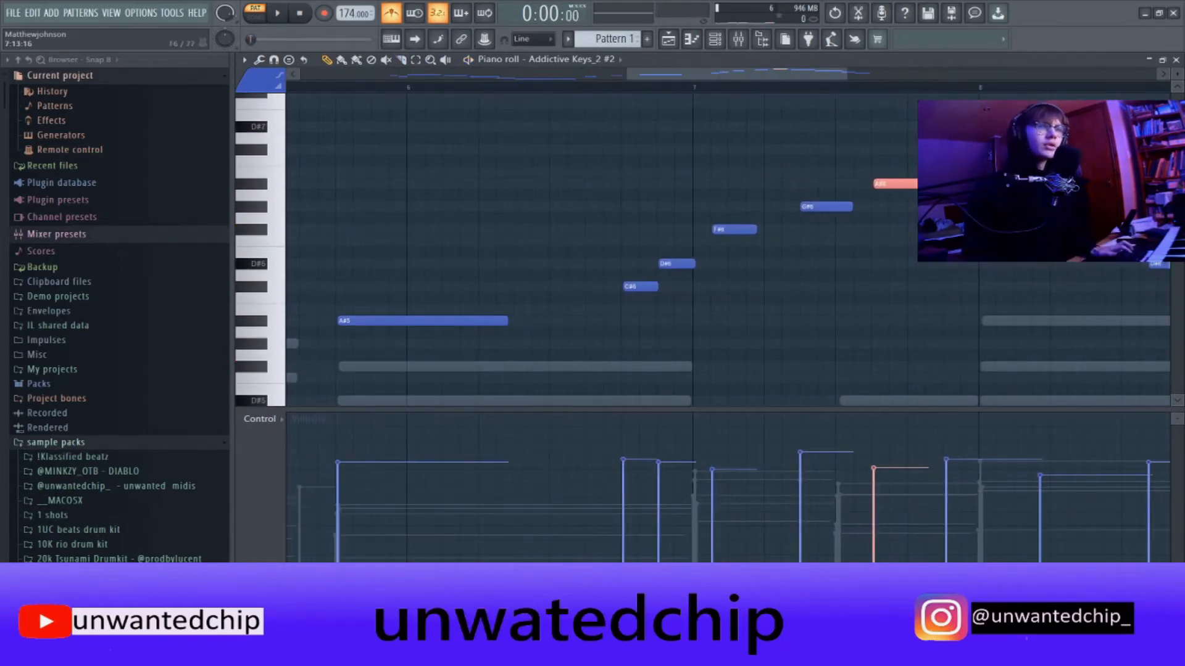
Move the F#6 onto the start of bar 7 and nudge the following G#6 and A#6 onto the beat grid.
{"action": "left_click_drag", "start_coordinate": [839, 220], "coordinate": [834, 219]}
{"action": "scroll", "coordinate": [874, 248], "scroll_direction": "up", "scroll_amount": 1}
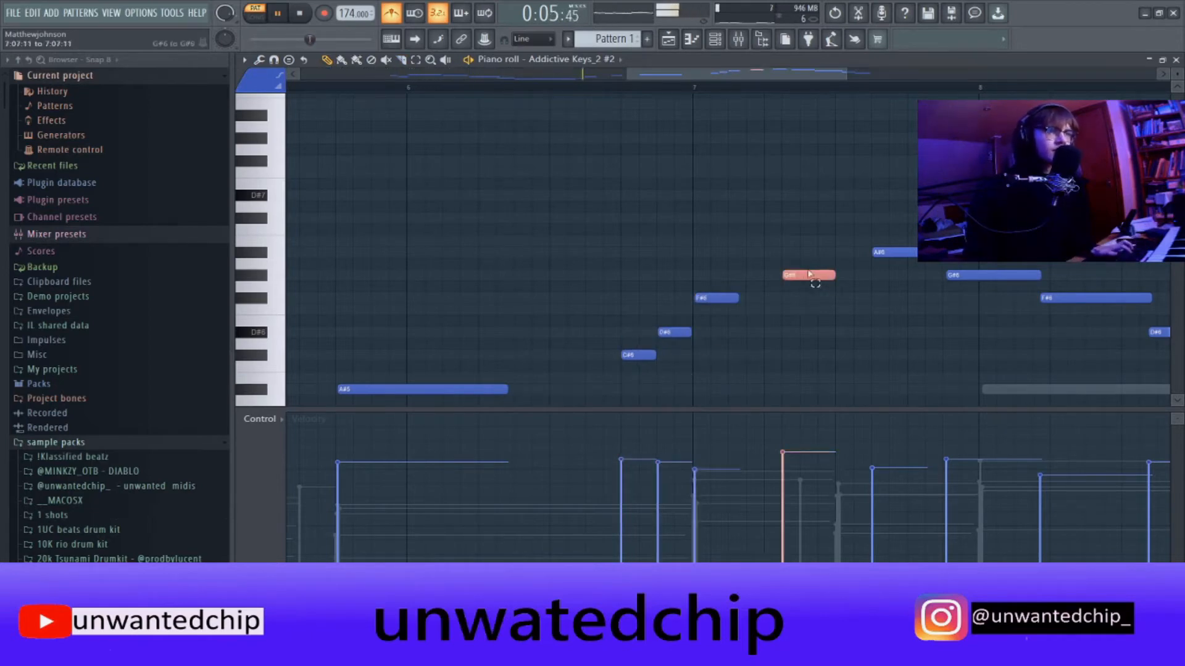
{"action": "scroll", "coordinate": [845, 222], "scroll_direction": "down", "scroll_amount": 3}
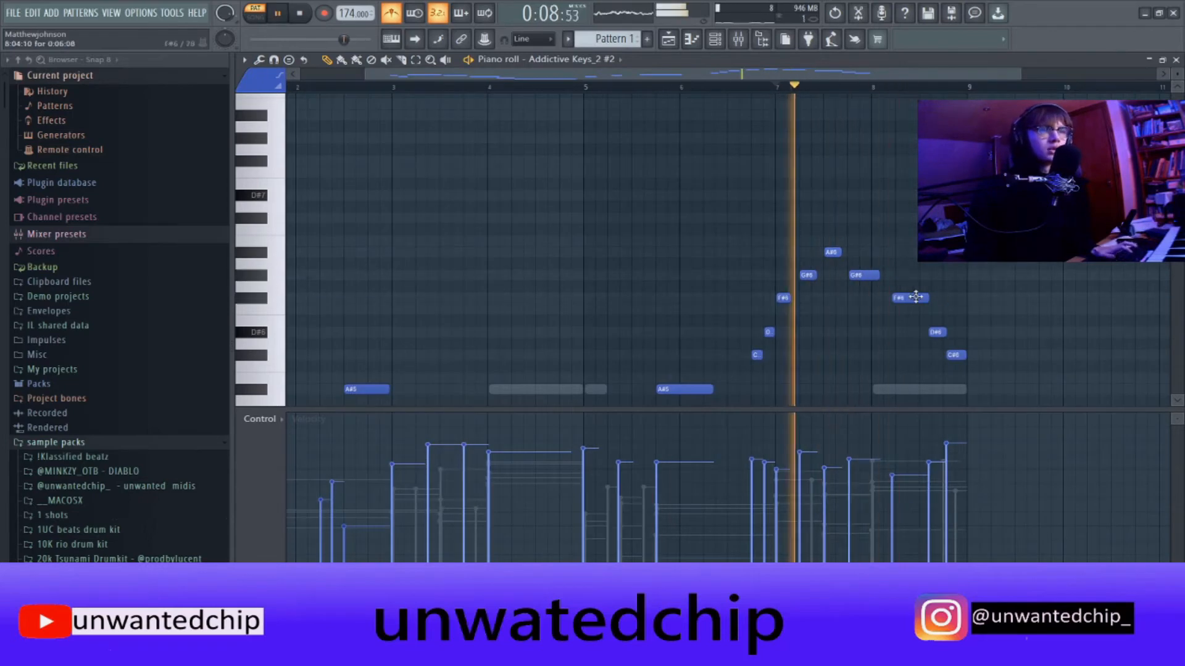
{"action": "scroll", "coordinate": [907, 260], "scroll_direction": "up", "scroll_amount": 3}
Space the F#6, D#6 and C#6 in bar 8 evenly on the beats and check them in playback.
{"action": "left_click_drag", "start_coordinate": [941, 298], "coordinate": [932, 298]}
{"action": "left_click", "coordinate": [983, 336], "text": "ctrl"}
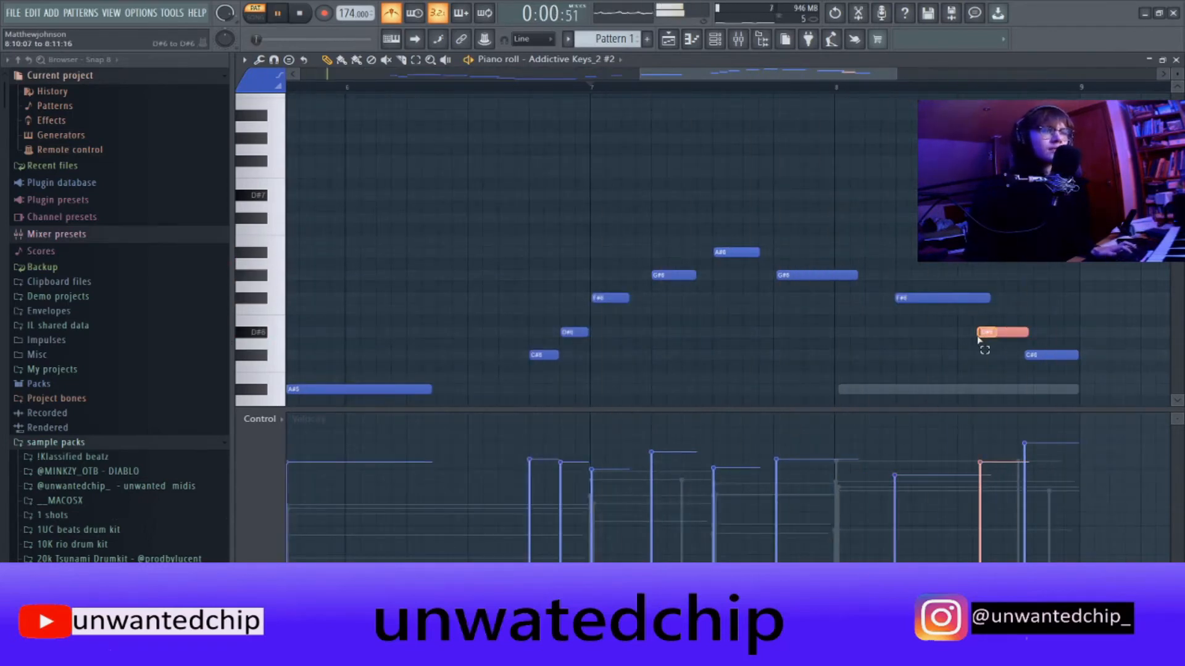
{"action": "key", "text": "space"}
{"action": "left_click_drag", "start_coordinate": [992, 333], "coordinate": [969, 333]}
{"action": "left_click_drag", "start_coordinate": [1051, 355], "coordinate": [1045, 354]}
{"action": "key", "text": "space"}
{"action": "key", "text": "space"}
Move the late bar 7 G#6 onto the start of bar 8 and add short B6 and A#6 notes before it.
{"action": "left_click_drag", "start_coordinate": [814, 276], "coordinate": [872, 277]}
{"action": "key", "text": "space"}
{"action": "left_click", "coordinate": [791, 321]}
{"action": "left_click_drag", "start_coordinate": [793, 311], "coordinate": [794, 240]}
{"action": "left_click", "coordinate": [811, 252]}
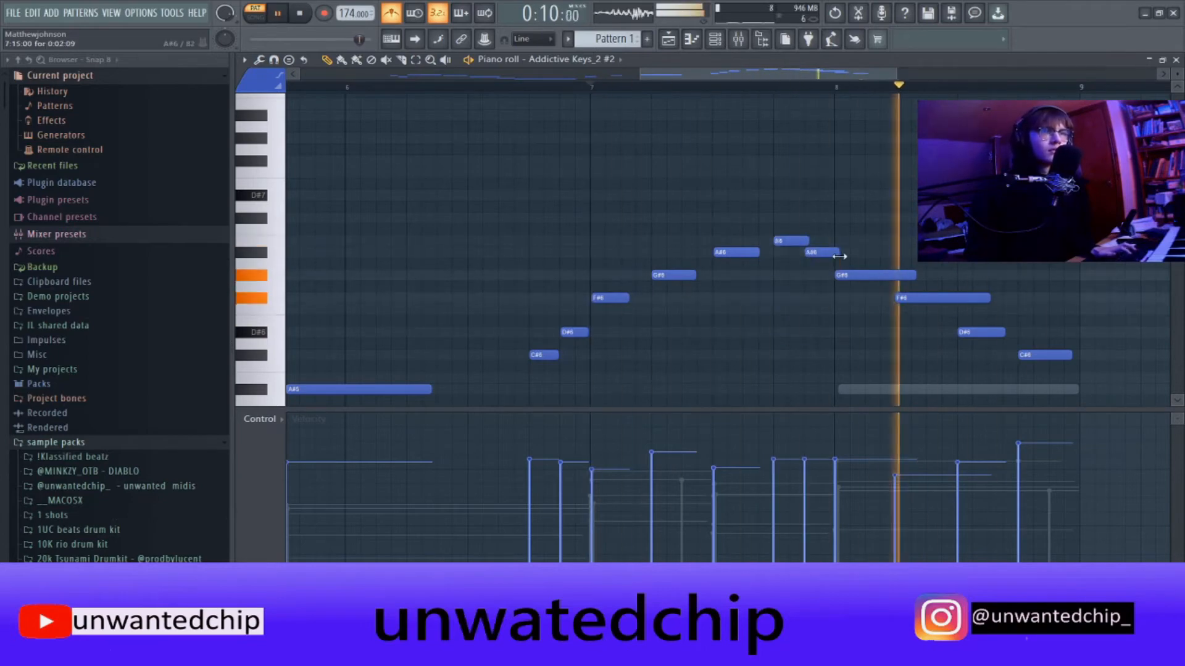
{"action": "left_click_drag", "start_coordinate": [838, 253], "coordinate": [824, 253]}
Raise the B6 in bar 7 to C#7, trim the overlapping G#6 and F#6 tails in bar 8, and listen back.
{"action": "scroll", "coordinate": [844, 240], "scroll_direction": "down", "scroll_amount": 3}
{"action": "scroll", "coordinate": [843, 238], "scroll_direction": "up", "scroll_amount": 3}
{"action": "left_click_drag", "start_coordinate": [850, 240], "coordinate": [850, 218]}
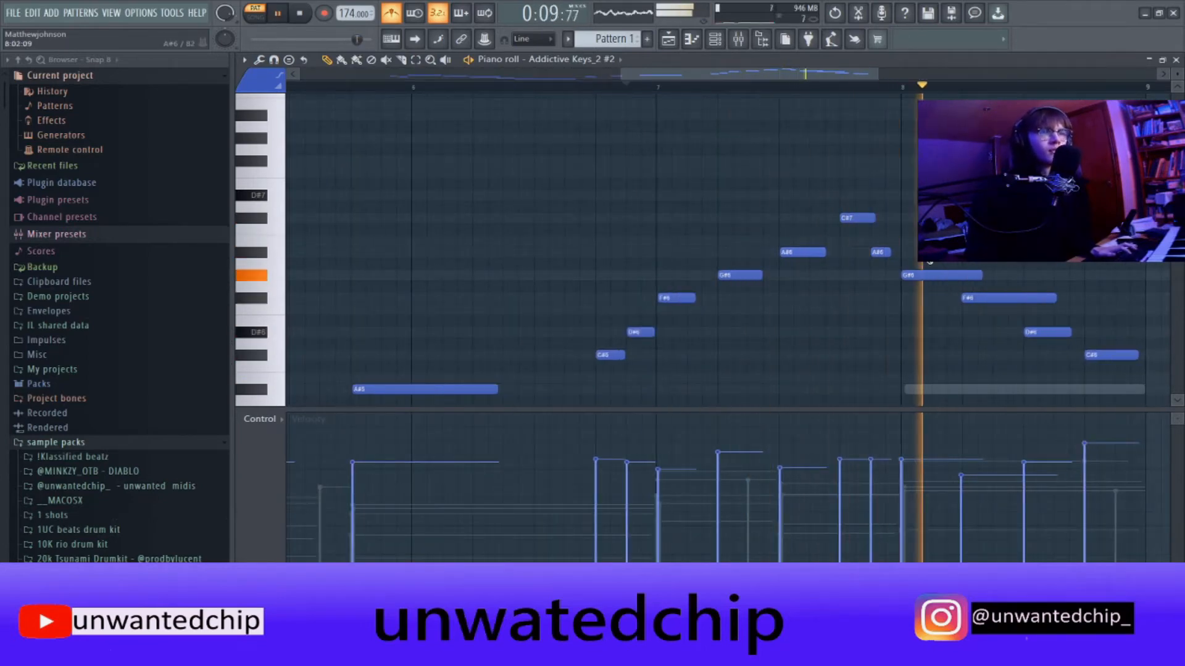
{"action": "scroll", "coordinate": [957, 247], "scroll_direction": "down", "scroll_amount": 3}
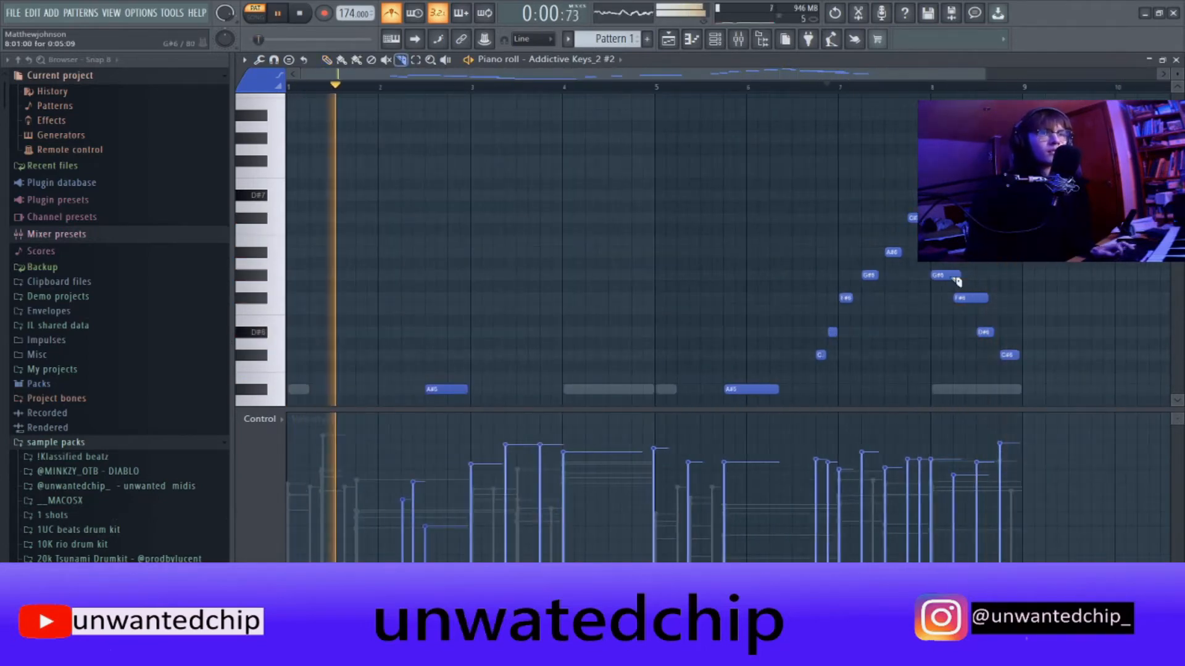
{"action": "scroll", "coordinate": [1026, 296], "scroll_direction": "down", "scroll_amount": 1}
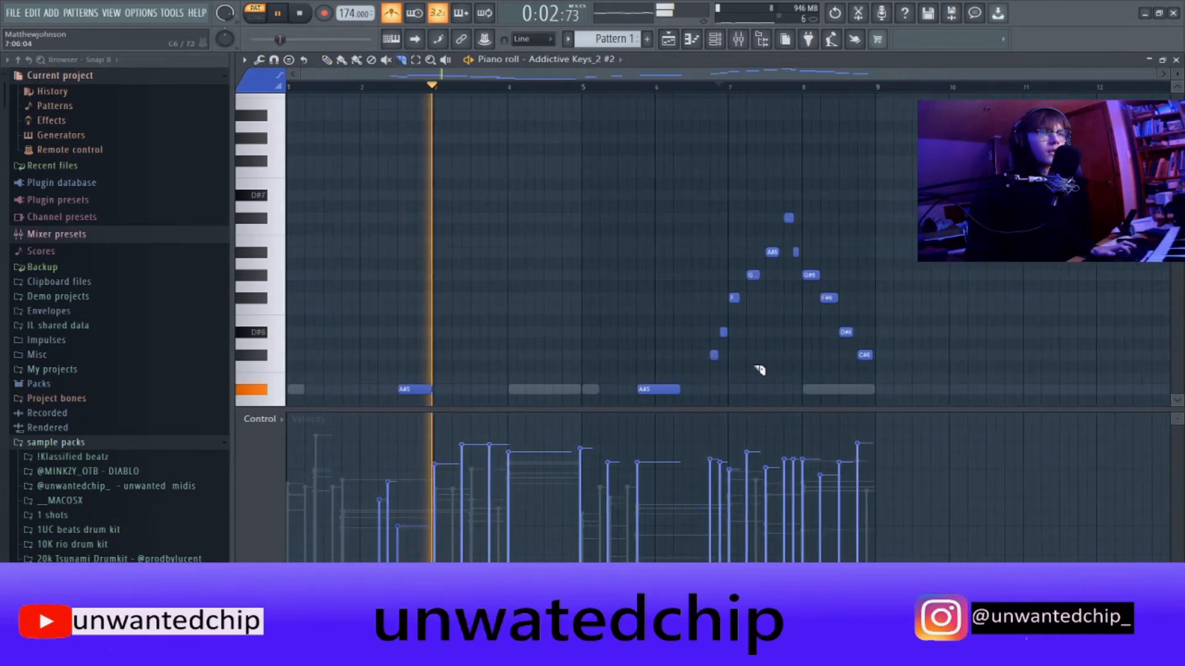
{"action": "scroll", "coordinate": [802, 346], "scroll_direction": "down", "scroll_amount": 5}
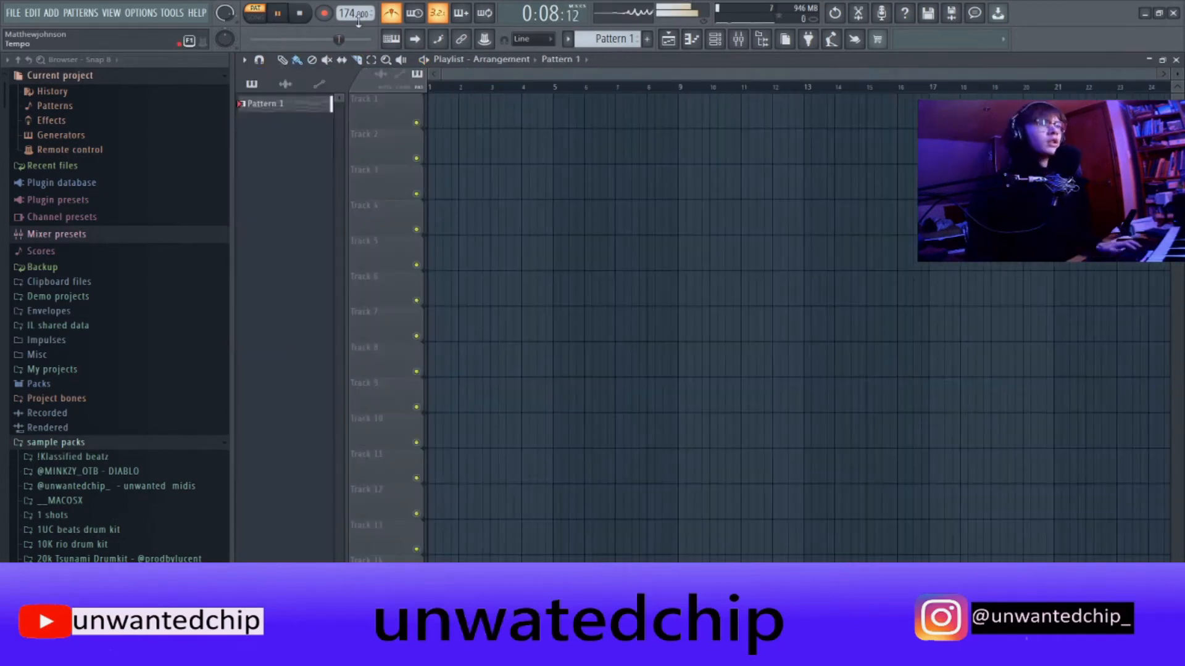
Clone the Addictive Keys_2 #2 channel and open the new copy's empty piano roll.
{"action": "key", "text": "F6"}
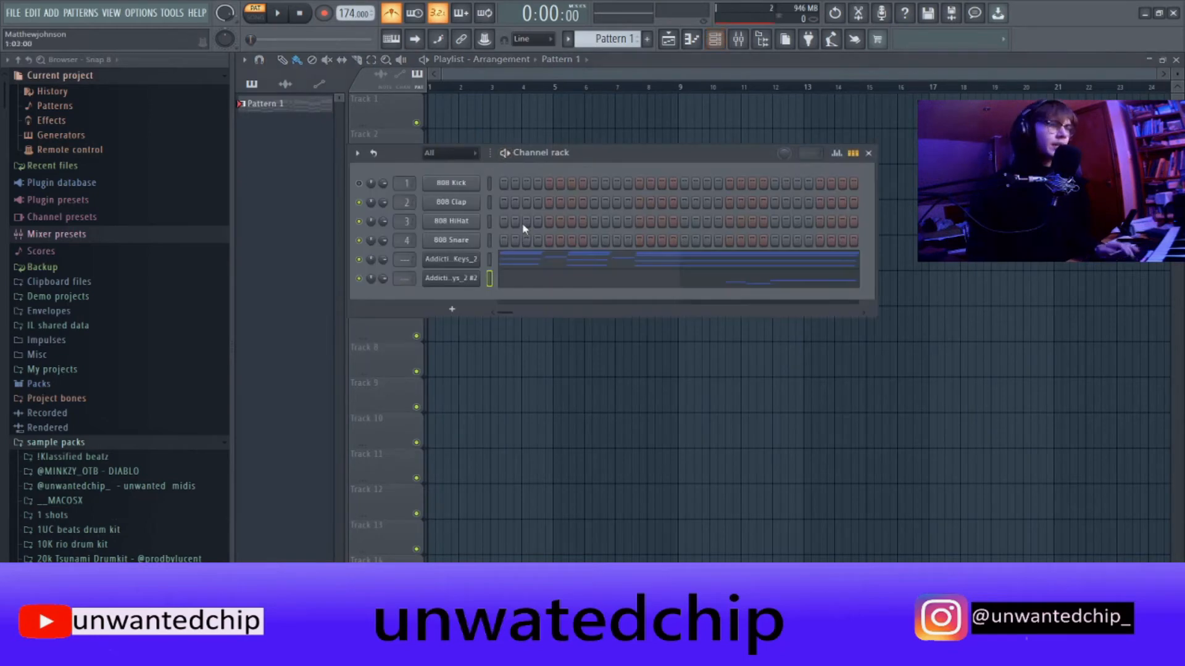
{"action": "left_click", "coordinate": [451, 311]}
{"action": "key", "text": "Escape"}
{"action": "right_click", "coordinate": [451, 278]}
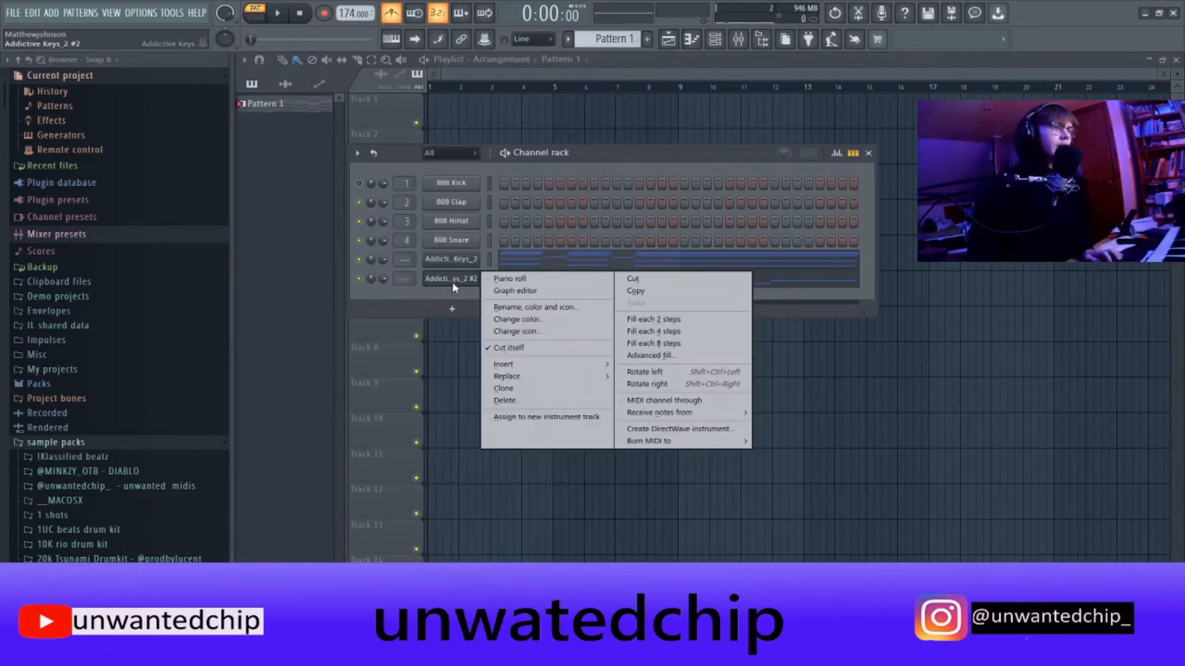
{"action": "left_click", "coordinate": [506, 388]}
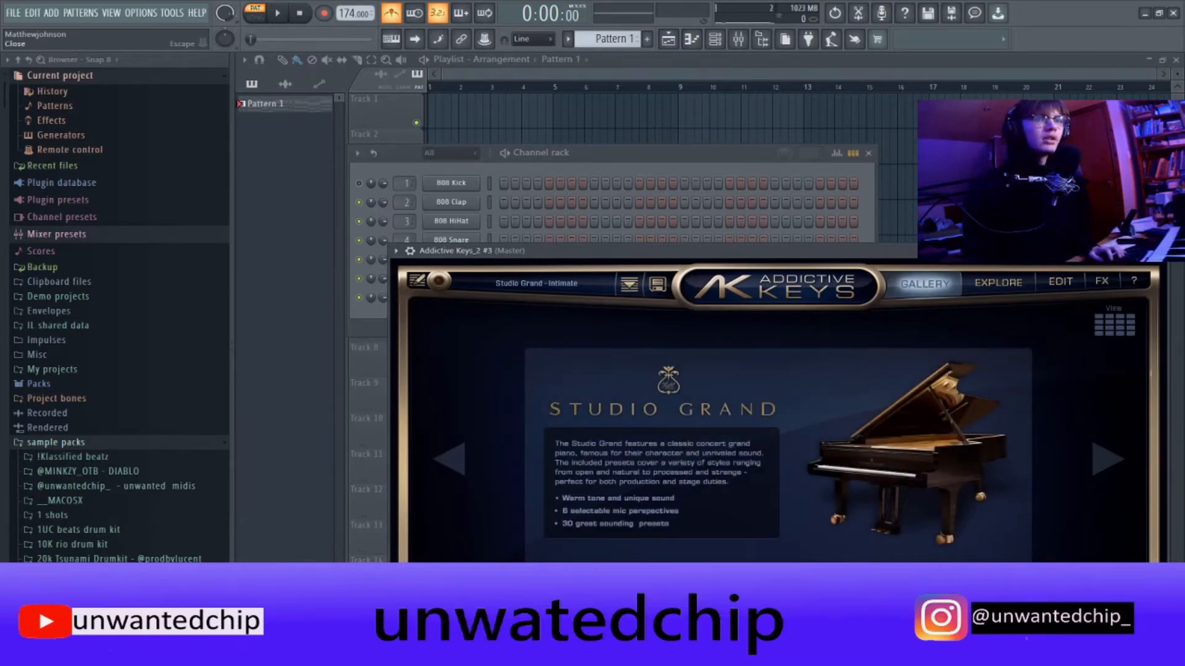
{"action": "key", "text": "Escape"}
{"action": "right_click", "coordinate": [473, 299]}
{"action": "left_click", "coordinate": [501, 298]}
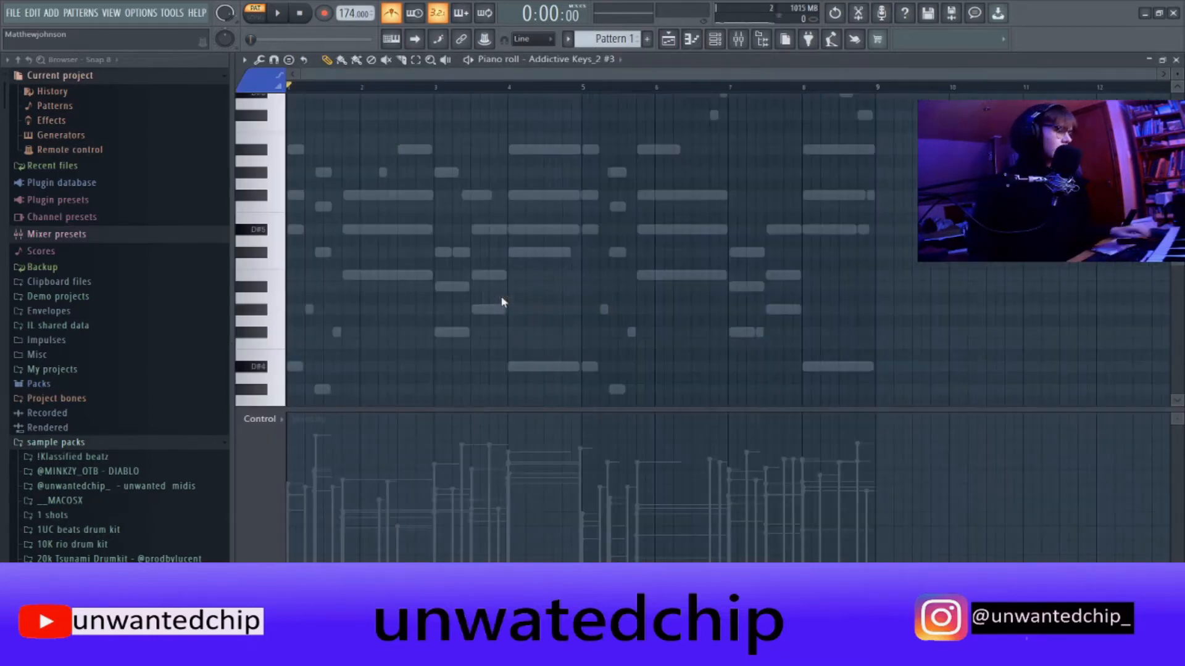
Rehearse a counter-melody over the playing pattern and record it live into the Addictive Keys_2 #3 piano roll.
{"action": "key", "text": "space"}
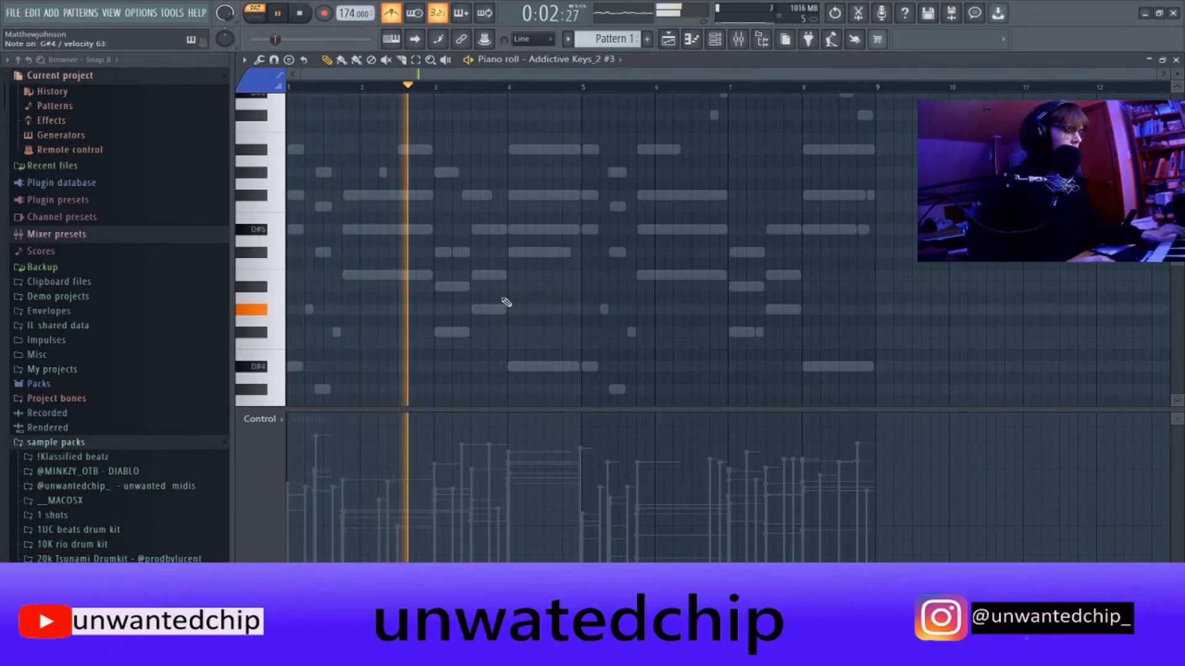
{"action": "key", "text": "space"}
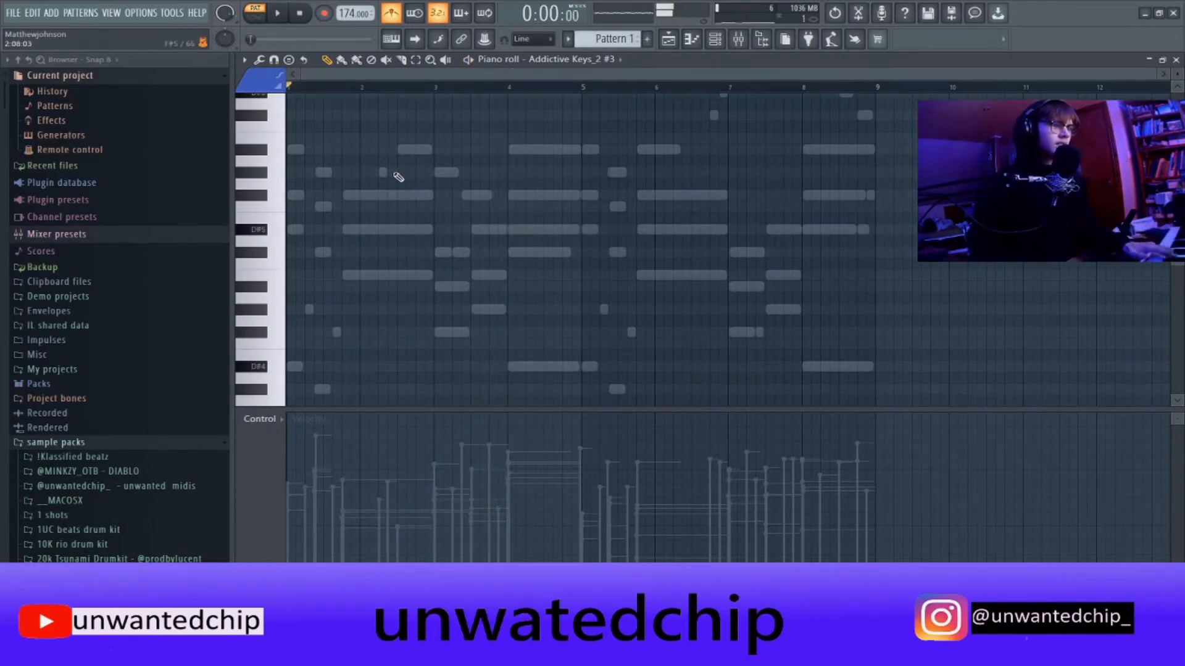
{"action": "left_click", "coordinate": [324, 13]}
{"action": "left_click", "coordinate": [746, 197]}
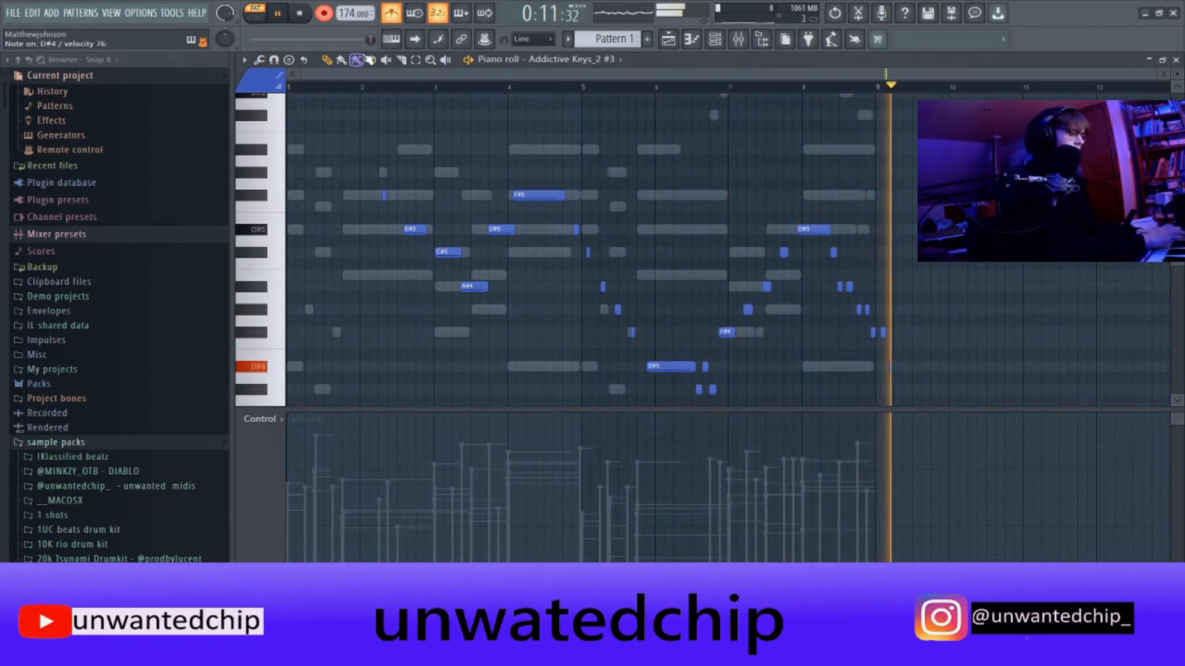
{"action": "left_click", "coordinate": [299, 13]}
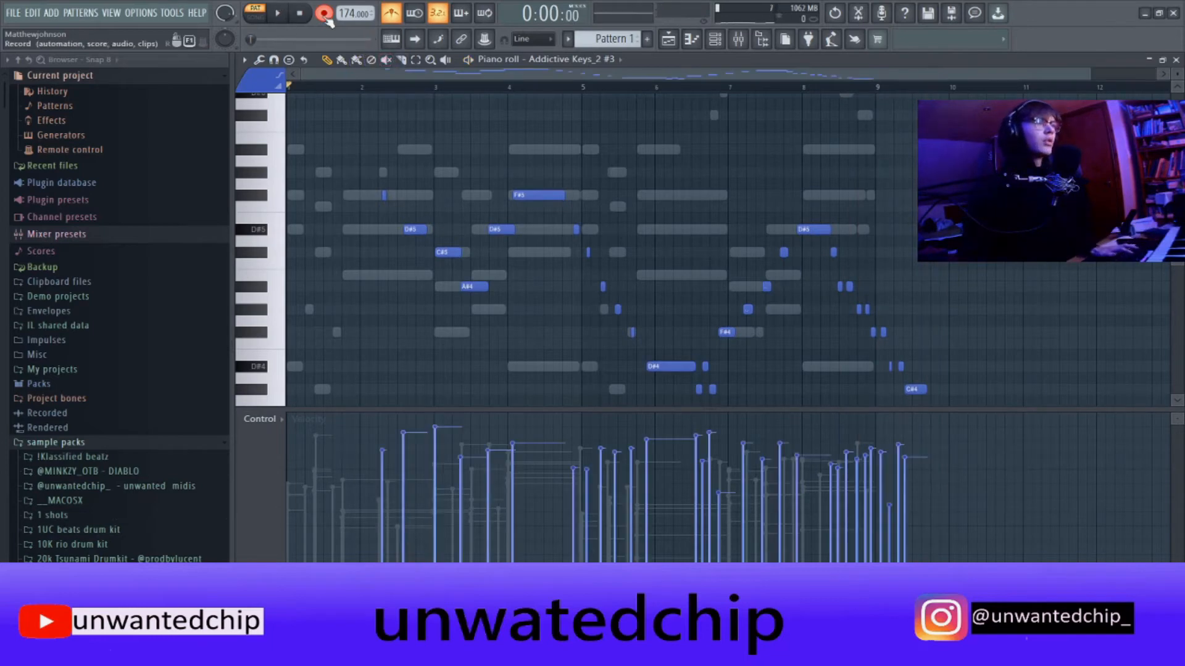
Nudge the recorded F#5 and D#5 in bar 2 earlier onto the beat grid and check them in playback.
{"action": "key", "text": "space"}
{"action": "scroll", "coordinate": [410, 209], "scroll_direction": "up", "scroll_amount": 4}
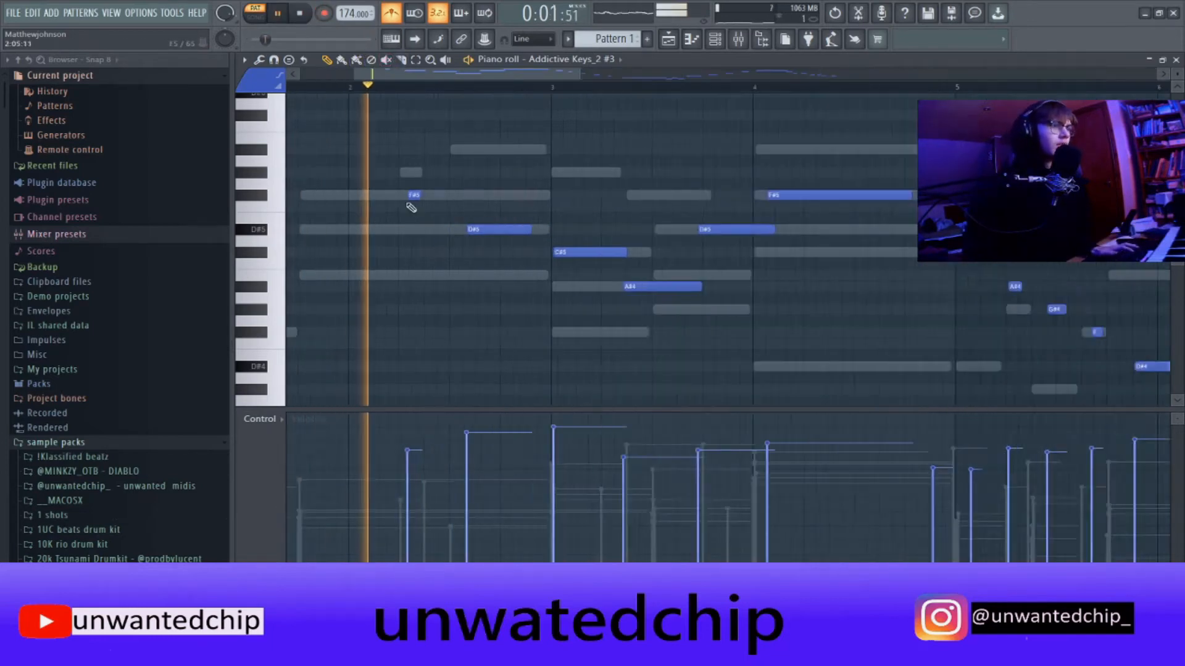
{"action": "key", "text": "space"}
{"action": "left_click_drag", "start_coordinate": [413, 195], "coordinate": [405, 195]}
{"action": "left_click_drag", "start_coordinate": [524, 229], "coordinate": [502, 229]}
{"action": "key", "text": "space"}
{"action": "key", "text": "space"}
{"action": "key", "text": "space"}
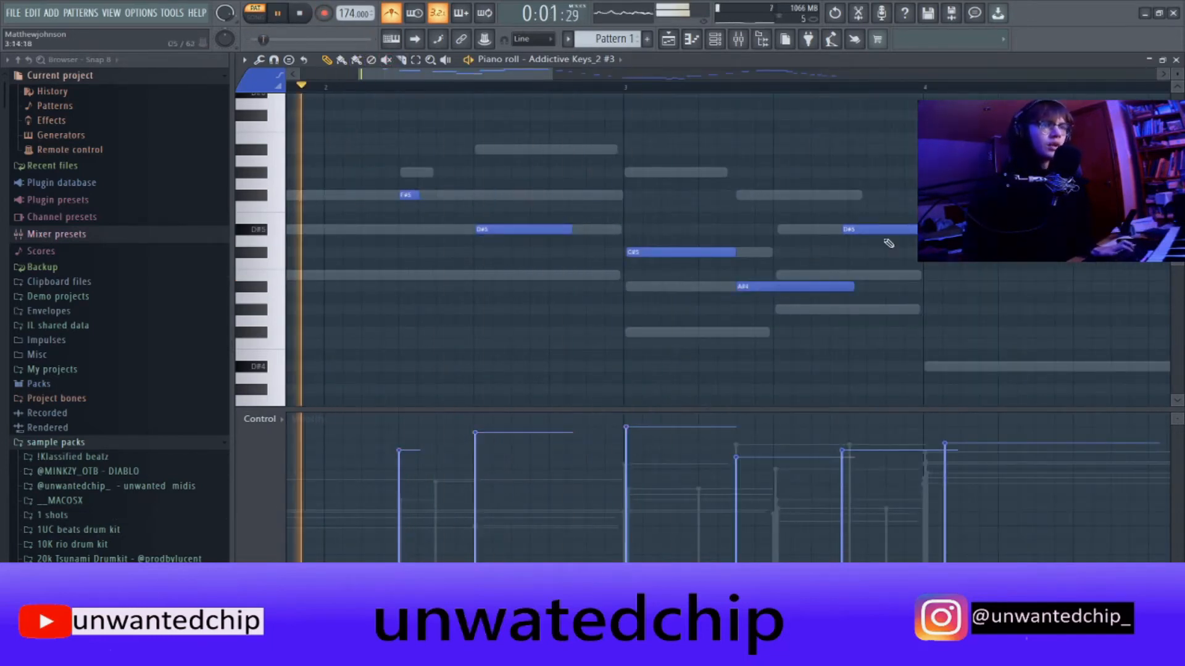
Delete the surplus recorded notes after the end of bar 8, including the F#4 early in bar 9.
{"action": "scroll", "coordinate": [808, 281], "scroll_direction": "down", "scroll_amount": 4}
{"action": "scroll", "coordinate": [992, 262], "scroll_direction": "up", "scroll_amount": 2}
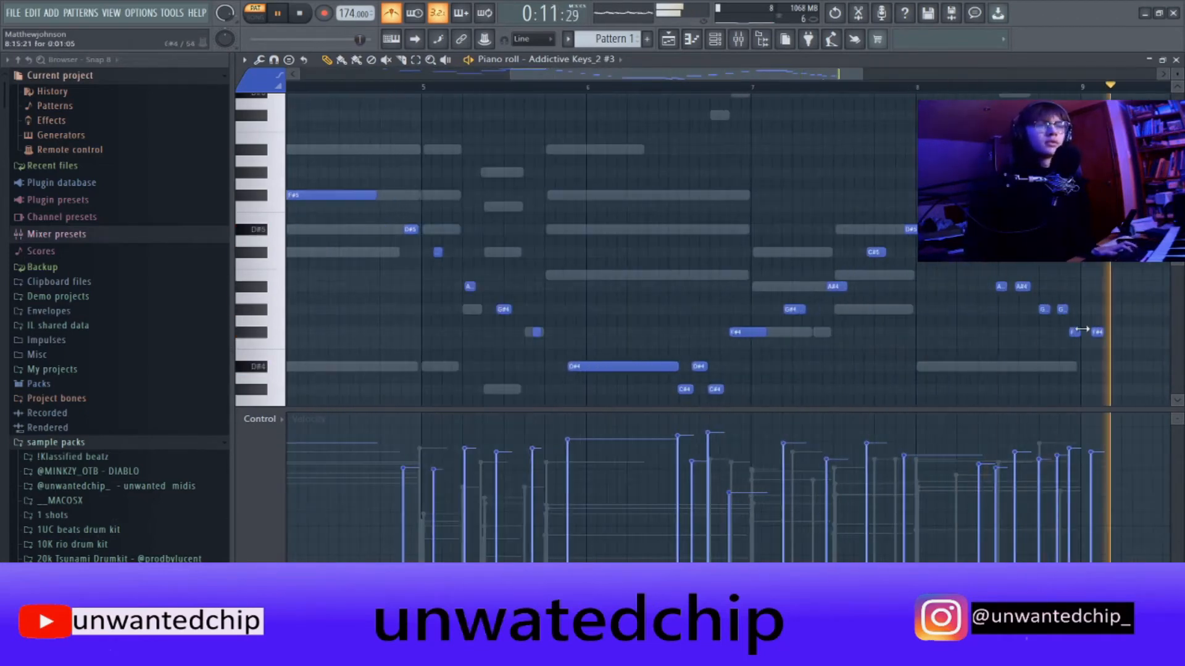
{"action": "key", "text": "space"}
{"action": "right_click", "coordinate": [1094, 332]}
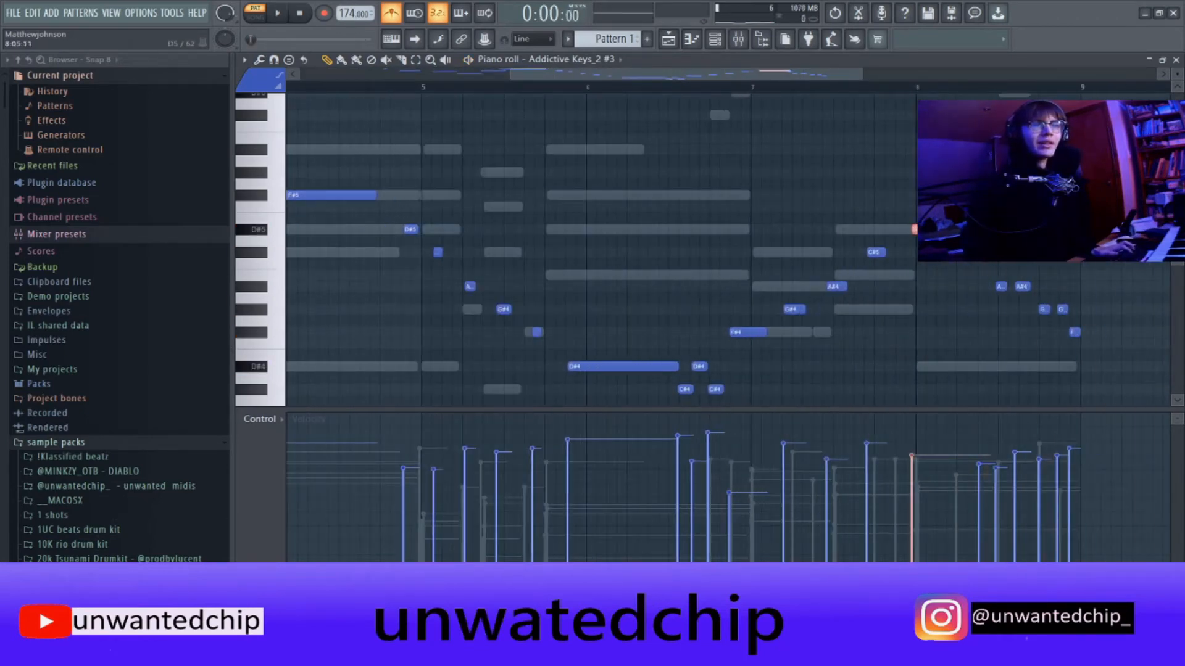
Shorten the last D#5 in bar 3 to end at bar 4, and move the following C#5 onto the start of bar 5.
{"action": "key", "text": "space"}
{"action": "scroll", "coordinate": [961, 259], "scroll_direction": "down", "scroll_amount": 2}
{"action": "scroll", "coordinate": [449, 249], "scroll_direction": "up", "scroll_amount": 2}
{"action": "scroll", "coordinate": [453, 249], "scroll_direction": "down", "scroll_amount": 3}
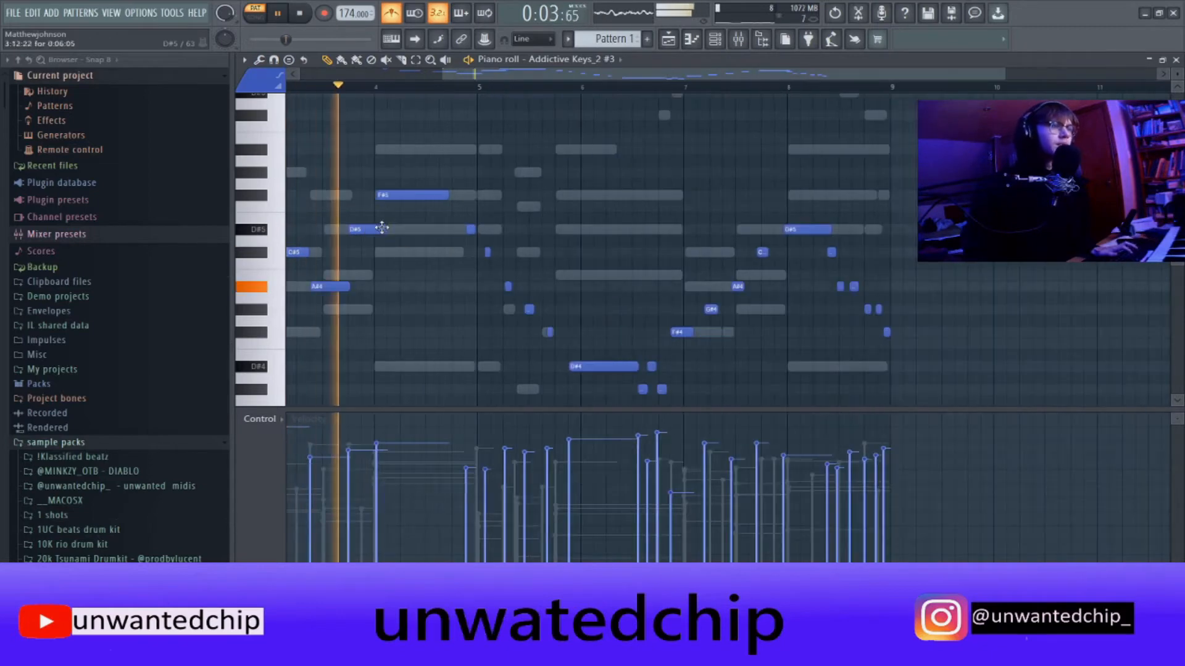
{"action": "left_click_drag", "start_coordinate": [384, 229], "coordinate": [374, 229]}
{"action": "key", "text": "space"}
{"action": "key", "text": "space"}
{"action": "scroll", "coordinate": [451, 246], "scroll_direction": "up", "scroll_amount": 3}
{"action": "left_click_drag", "start_coordinate": [527, 252], "coordinate": [516, 252]}
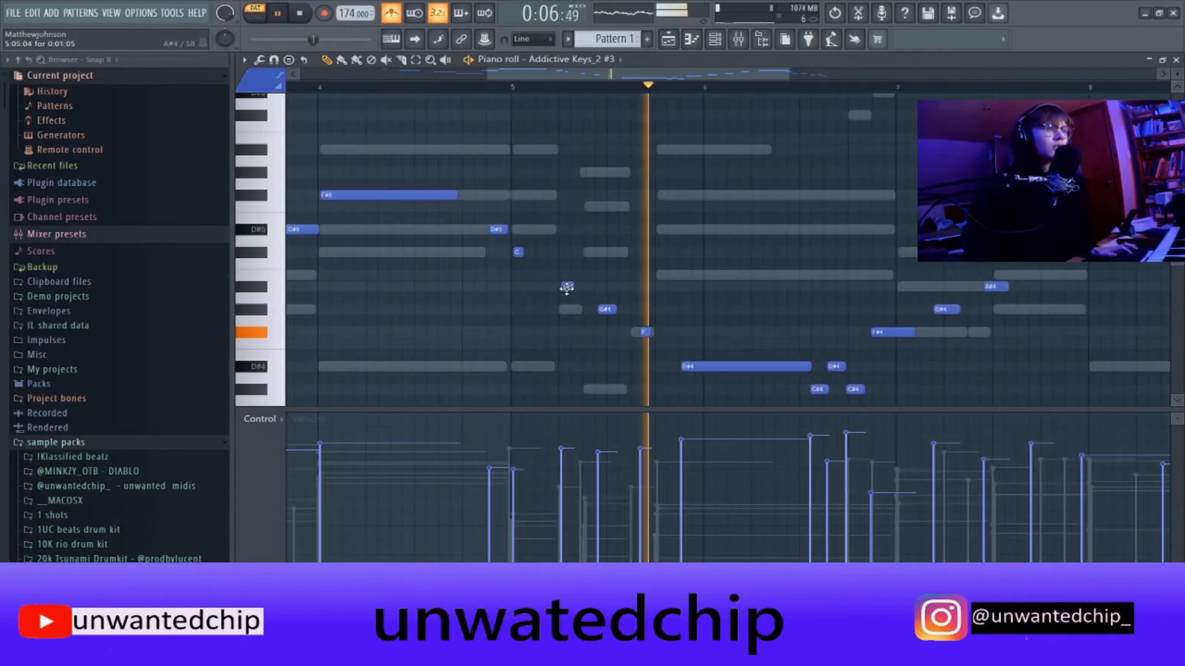
Shift the recorded G#4 and F4 in bar 5 and the long D#4 after them onto the beat grid.
{"action": "key", "text": "space"}
{"action": "key", "text": "space"}
{"action": "left_click_drag", "start_coordinate": [610, 310], "coordinate": [618, 311]}
{"action": "left_click_drag", "start_coordinate": [645, 332], "coordinate": [646, 332]}
{"action": "left_click_drag", "start_coordinate": [704, 367], "coordinate": [684, 375]}
Move the short C#4, D#4 and C#4 notes in bar 6 and the following F#4 onto the grid, and check them in playback.
{"action": "scroll", "coordinate": [864, 377], "scroll_direction": "up", "scroll_amount": 1}
{"action": "left_click_drag", "start_coordinate": [798, 389], "coordinate": [780, 389]}
{"action": "left_click_drag", "start_coordinate": [821, 367], "coordinate": [802, 366]}
{"action": "left_click_drag", "start_coordinate": [854, 390], "coordinate": [790, 389]}
{"action": "scroll", "coordinate": [788, 383], "scroll_direction": "up", "scroll_amount": 2}
{"action": "left_click_drag", "start_coordinate": [900, 389], "coordinate": [873, 367]}
{"action": "scroll", "coordinate": [888, 381], "scroll_direction": "down", "scroll_amount": 2}
{"action": "scroll", "coordinate": [928, 373], "scroll_direction": "down", "scroll_amount": 1}
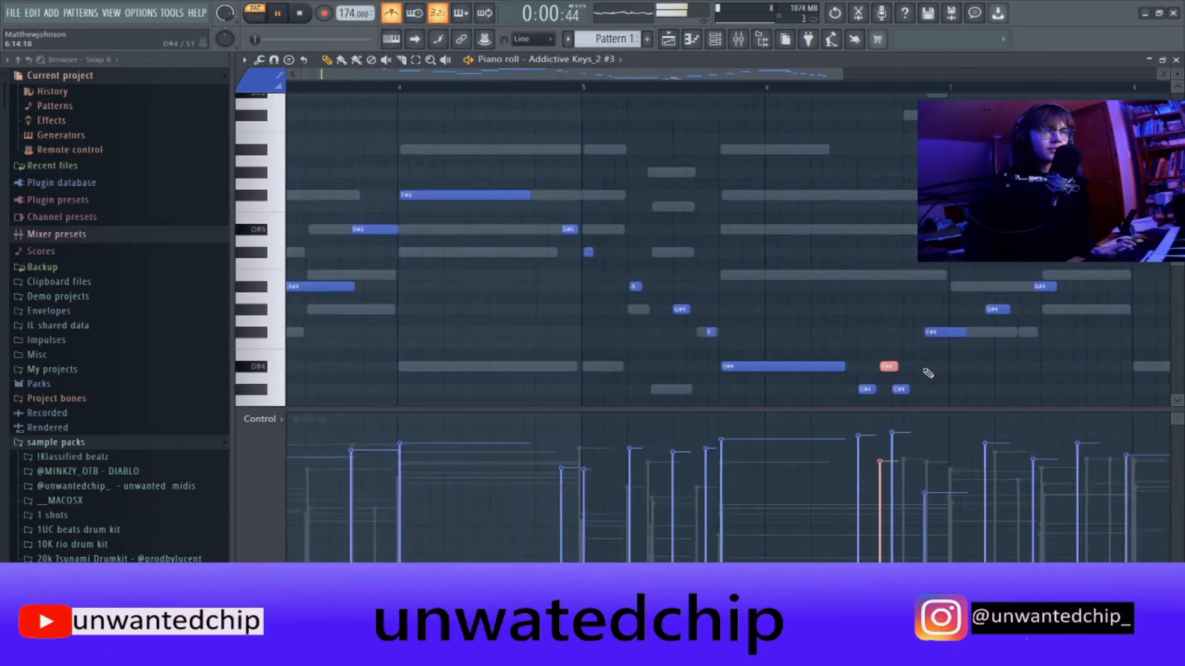
{"action": "scroll", "coordinate": [950, 392], "scroll_direction": "down", "scroll_amount": 2}
{"action": "scroll", "coordinate": [601, 198], "scroll_direction": "up", "scroll_amount": 2}
{"action": "scroll", "coordinate": [597, 191], "scroll_direction": "down", "scroll_amount": 2}
{"action": "scroll", "coordinate": [871, 379], "scroll_direction": "up", "scroll_amount": 3}
{"action": "key", "text": "space"}
{"action": "left_click_drag", "start_coordinate": [717, 388], "coordinate": [719, 384]}
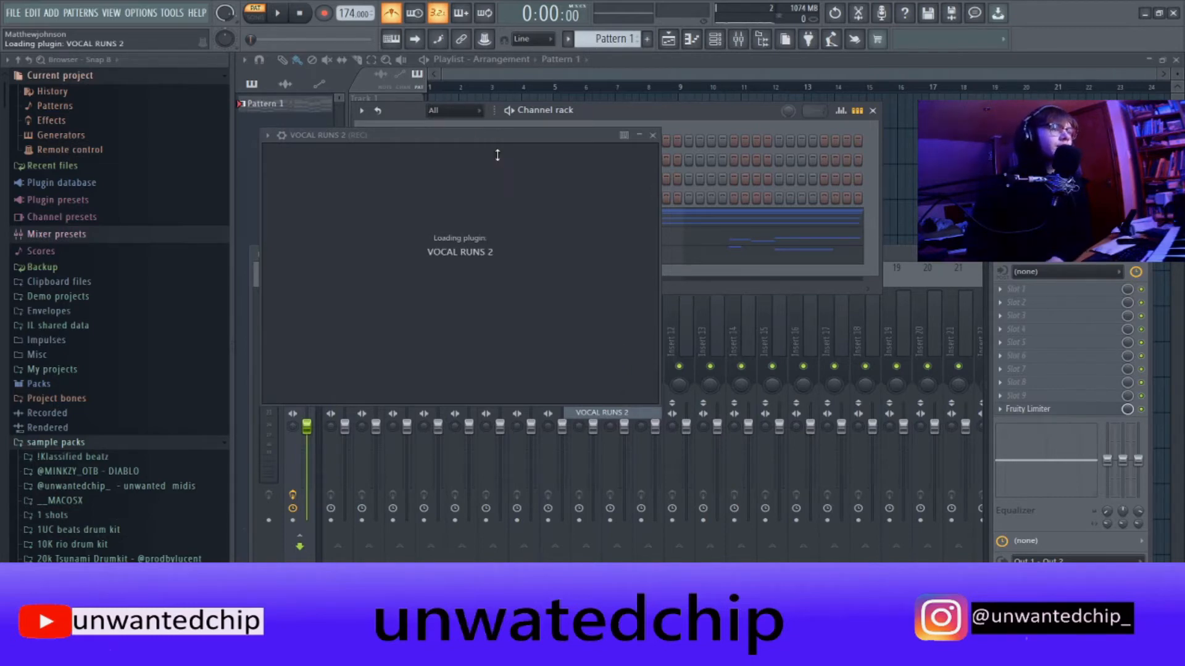
Choose the SINGLE - HEY YEA OHH (MIN) instrument in VOCAL RUNS 2 and open that channel's piano roll.
{"action": "left_click", "coordinate": [566, 157]}
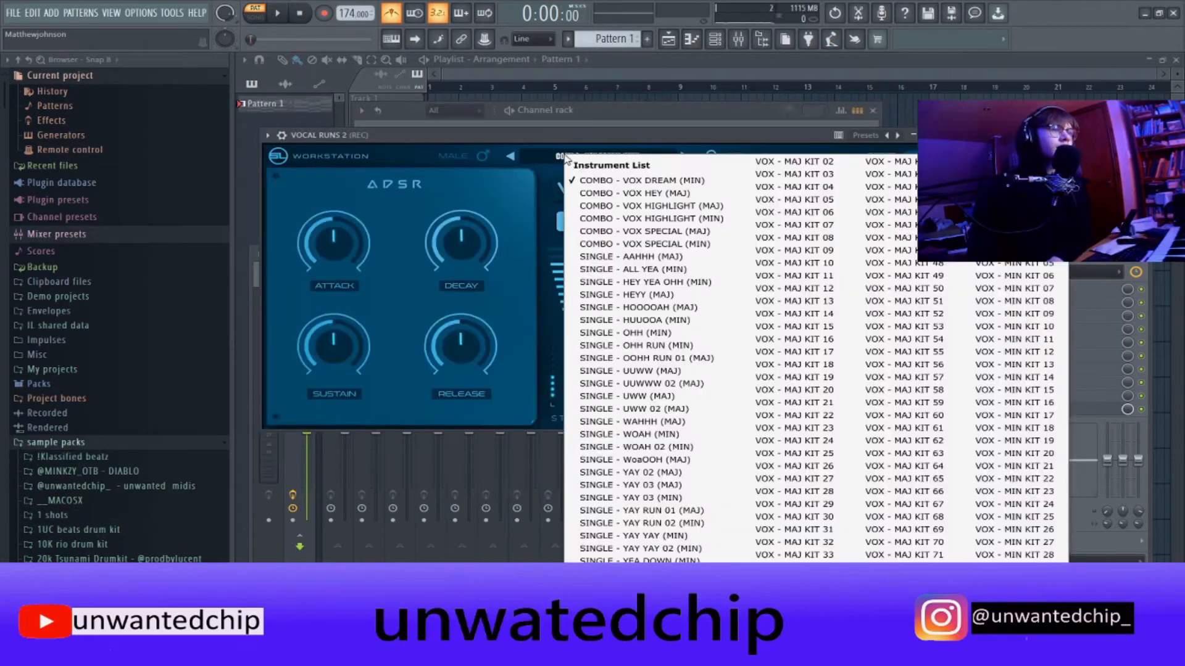
{"action": "left_click", "coordinate": [731, 282]}
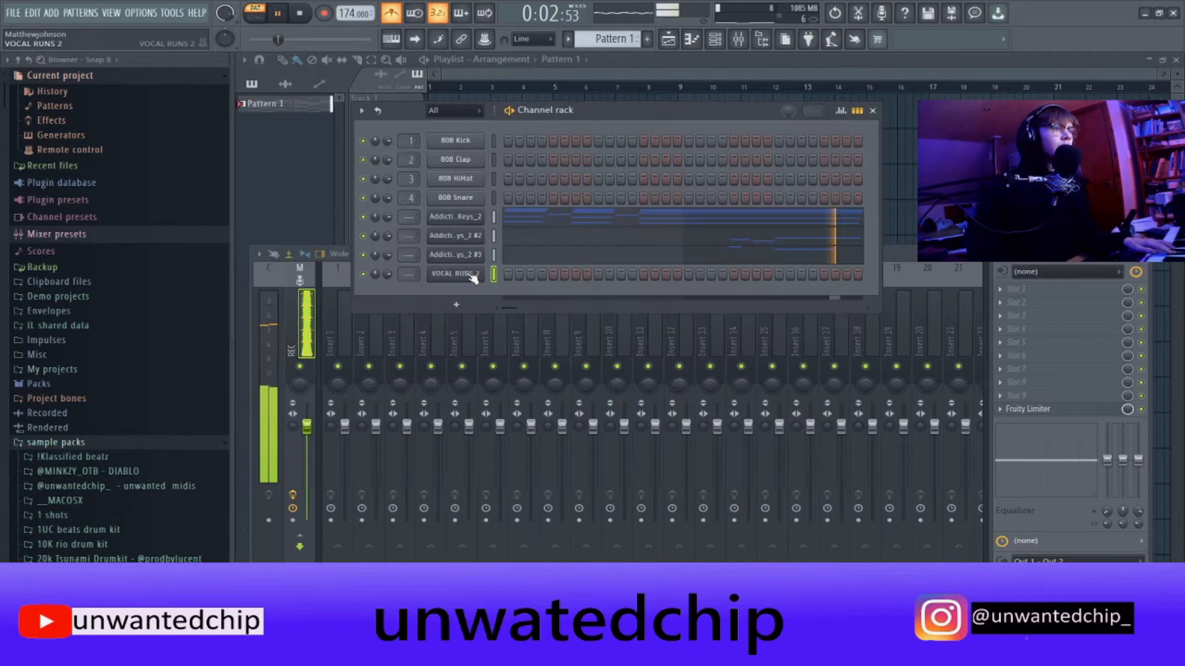
{"action": "right_click", "coordinate": [485, 268]}
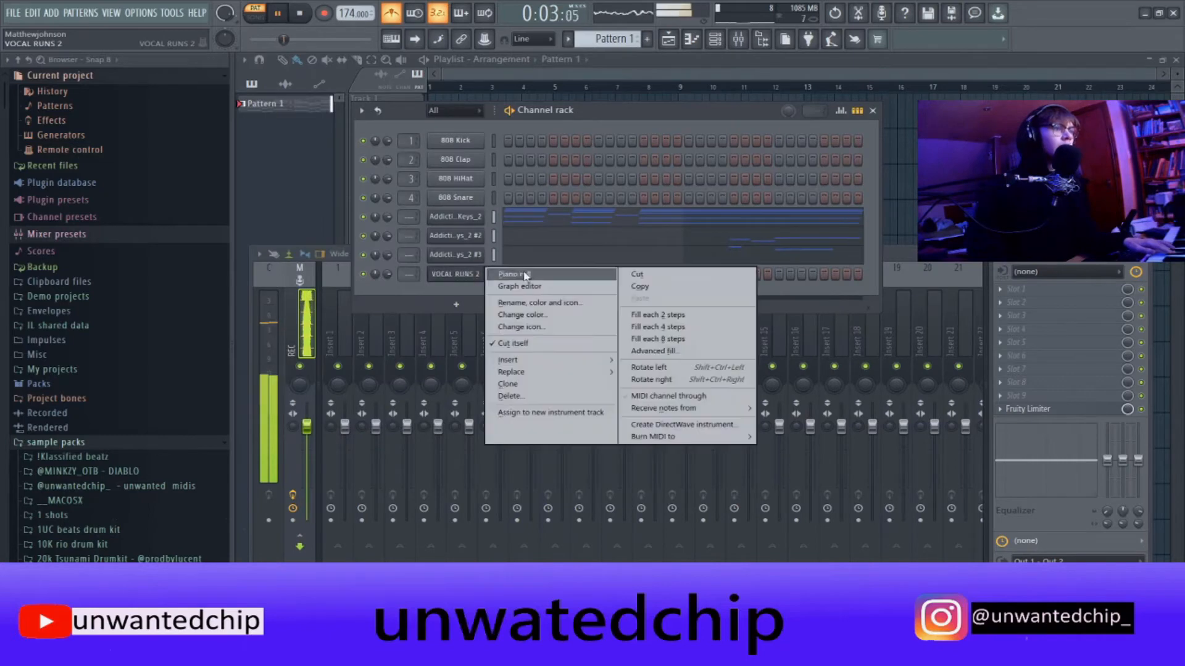
{"action": "left_click", "coordinate": [528, 276]}
Place a D#5 spanning bars 1 and 2, and repeat the pair of D#6 notes from bar 3 in bar 7.
{"action": "left_click", "coordinate": [296, 196]}
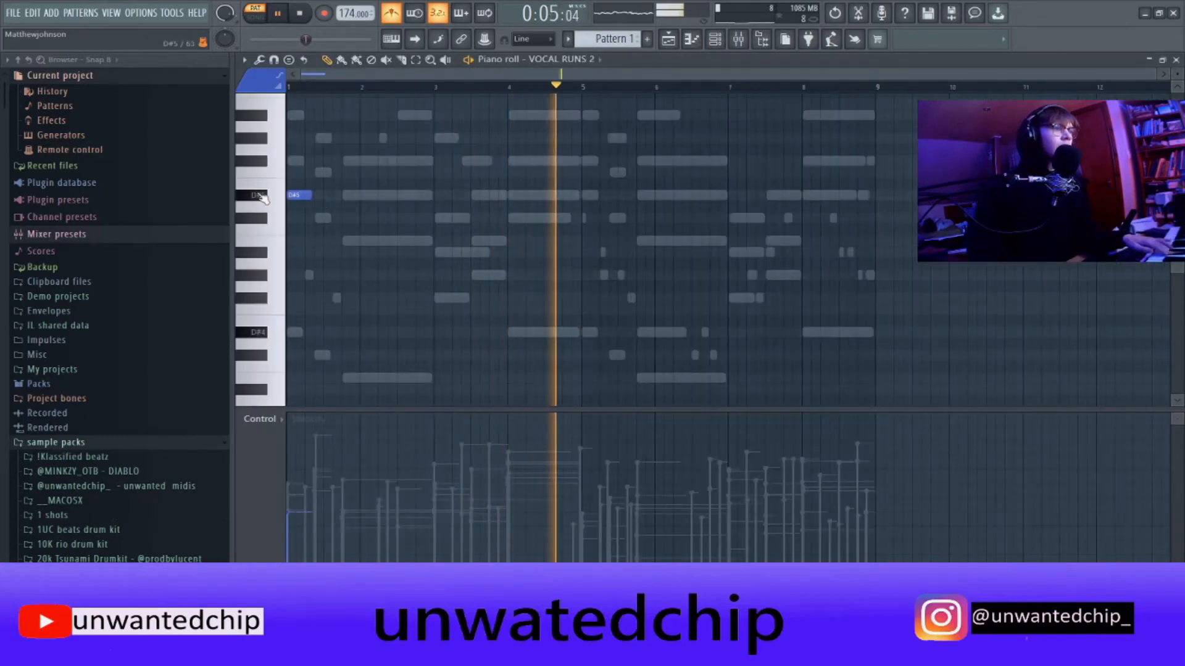
{"action": "key", "text": "space"}
{"action": "key", "text": "space"}
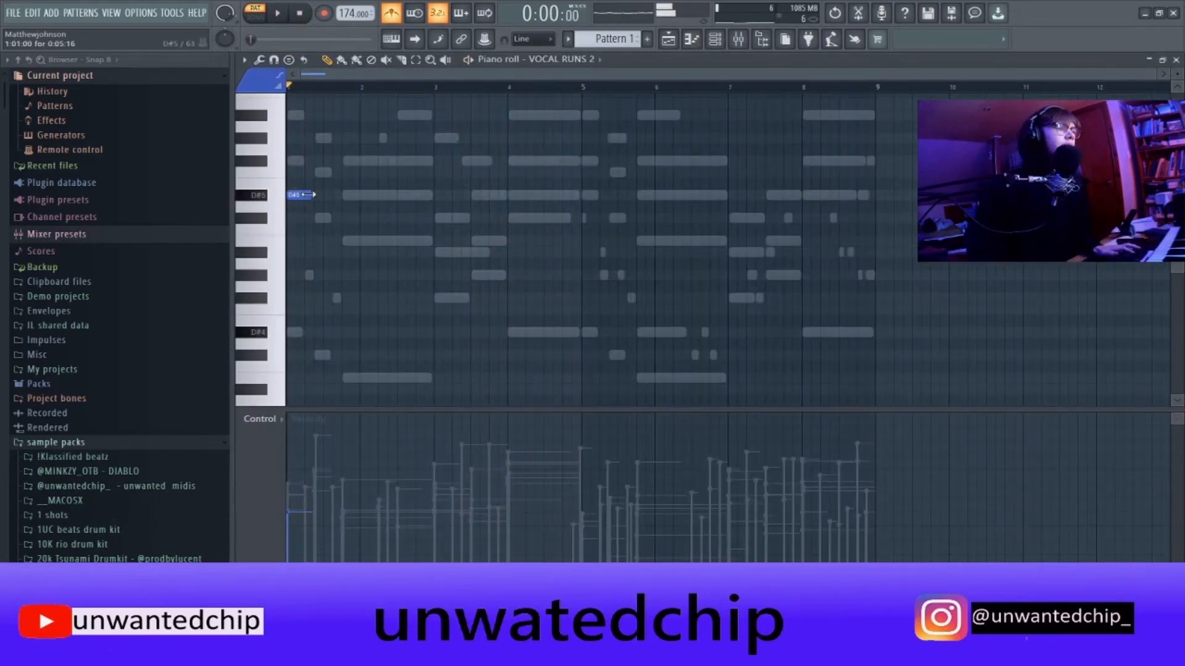
{"action": "left_click_drag", "start_coordinate": [310, 195], "coordinate": [425, 201]}
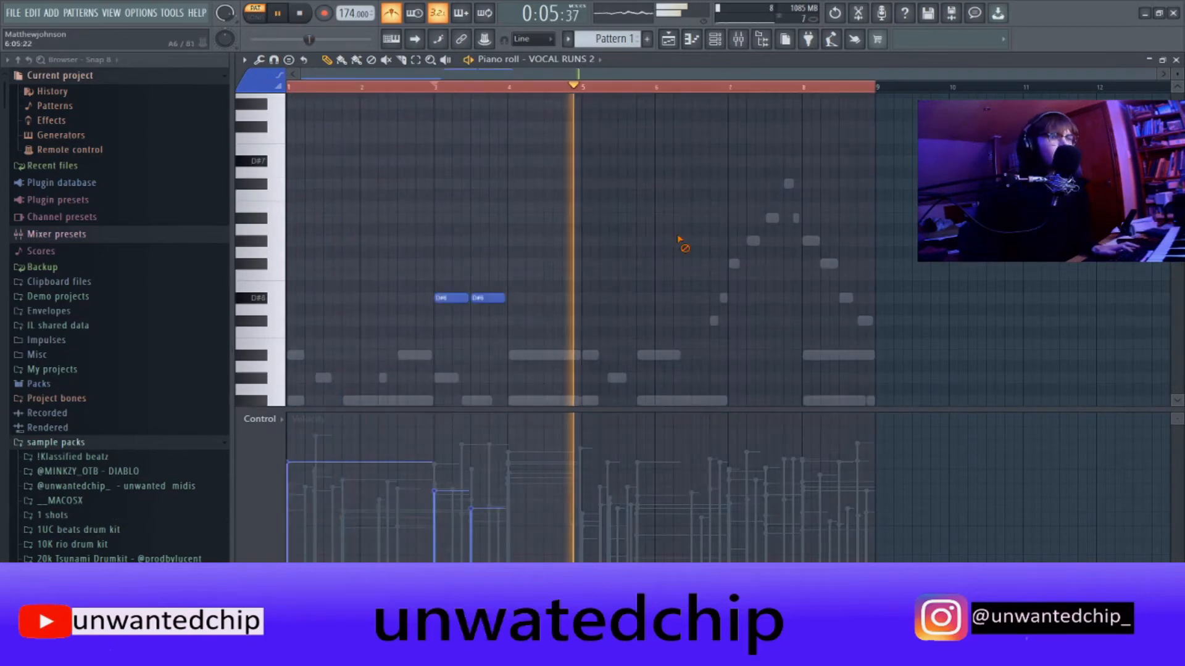
{"action": "left_click_drag", "start_coordinate": [506, 165], "coordinate": [743, 196]}
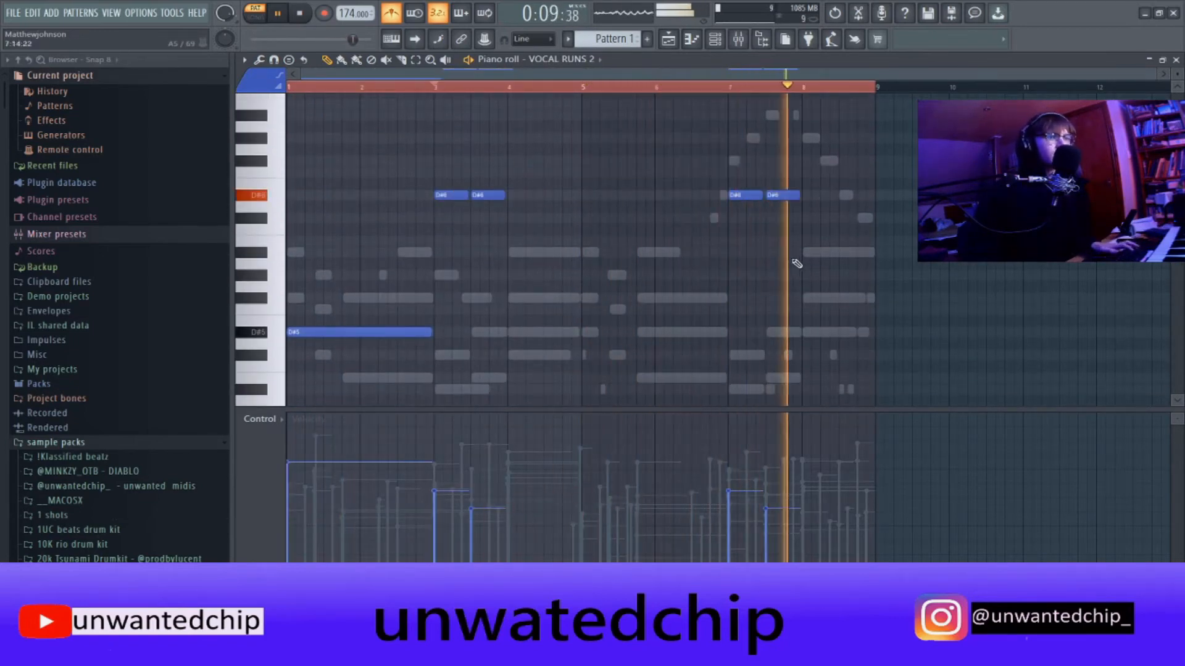
Align the closing notes of bar 8 in the Addictive Keys_2 #3 piano roll, including the final G#4, with the grid.
{"action": "key", "text": "F7"}
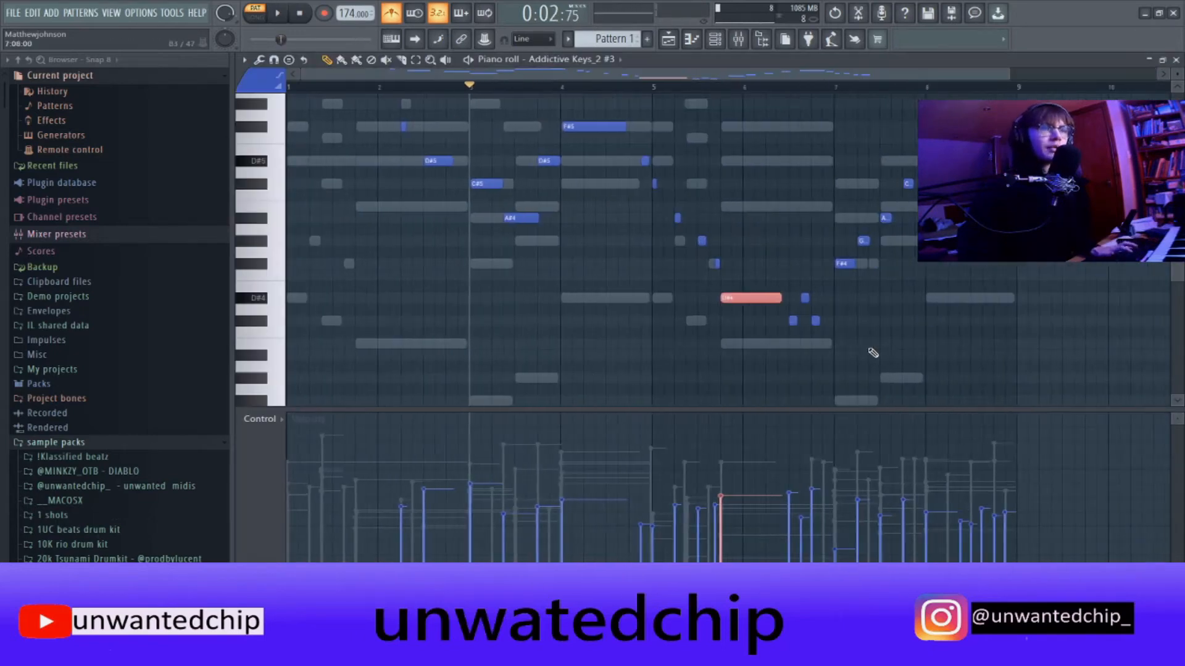
{"action": "scroll", "coordinate": [1099, 323], "scroll_direction": "right", "scroll_amount": 4}
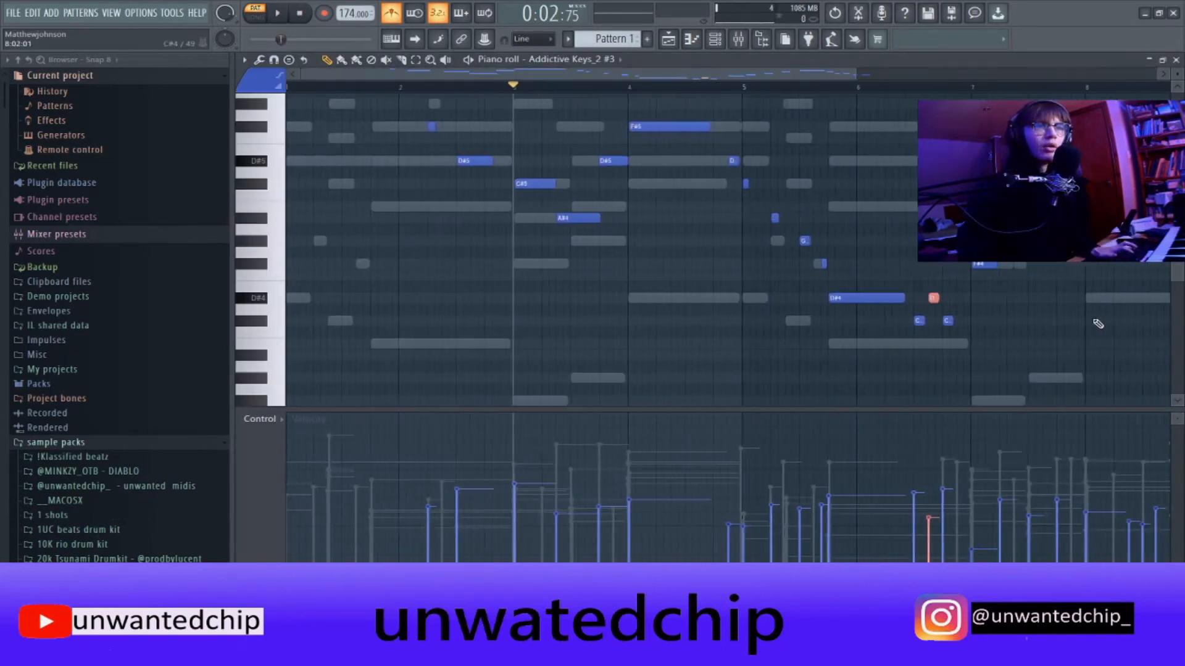
{"action": "scroll", "coordinate": [1125, 312], "scroll_direction": "up", "scroll_amount": 3}
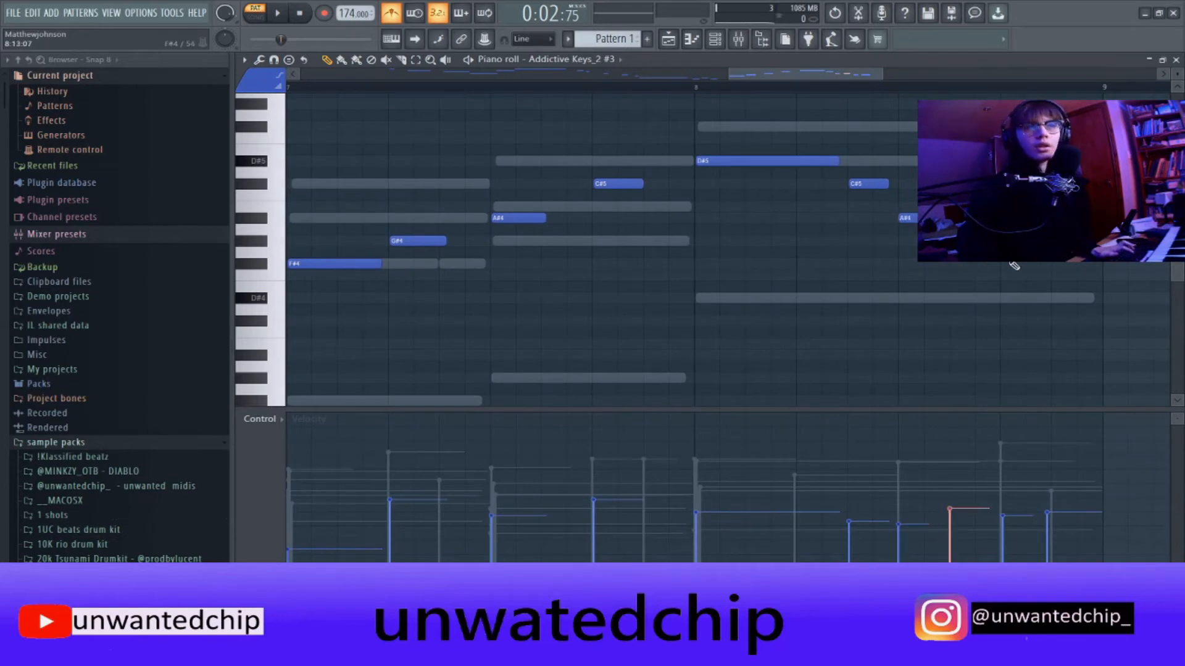
{"action": "left_click_drag", "start_coordinate": [1065, 241], "coordinate": [1070, 241]}
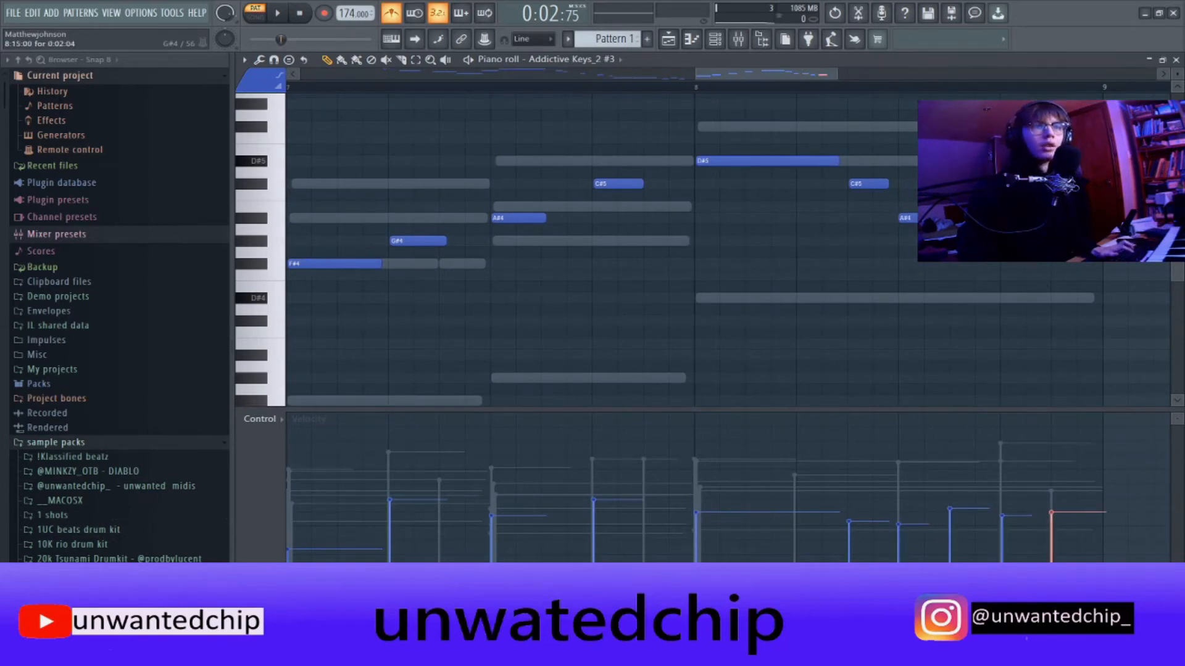
{"action": "scroll", "coordinate": [997, 351], "scroll_direction": "down", "scroll_amount": 8}
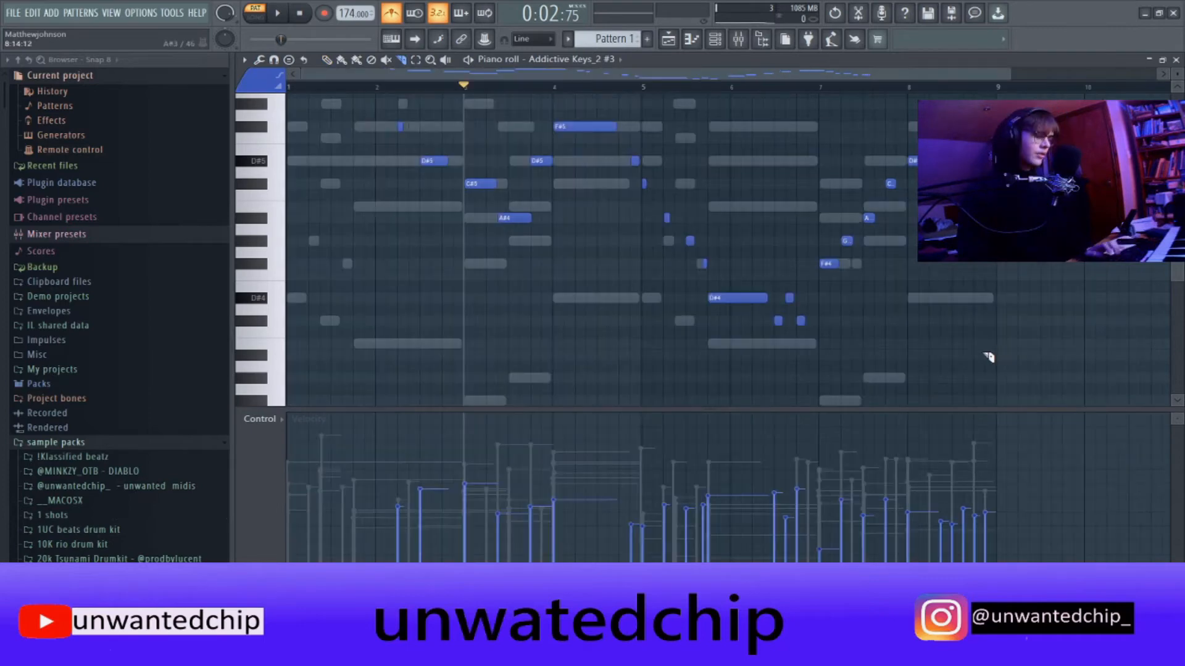
{"action": "key", "text": "p"}
{"action": "scroll", "coordinate": [973, 347], "scroll_direction": "down", "scroll_amount": 1}
Route the three Addictive Keys channels and VOCAL RUNS 2 to mixer inserts 5 to 8.
{"action": "key", "text": "ctrl+a"}
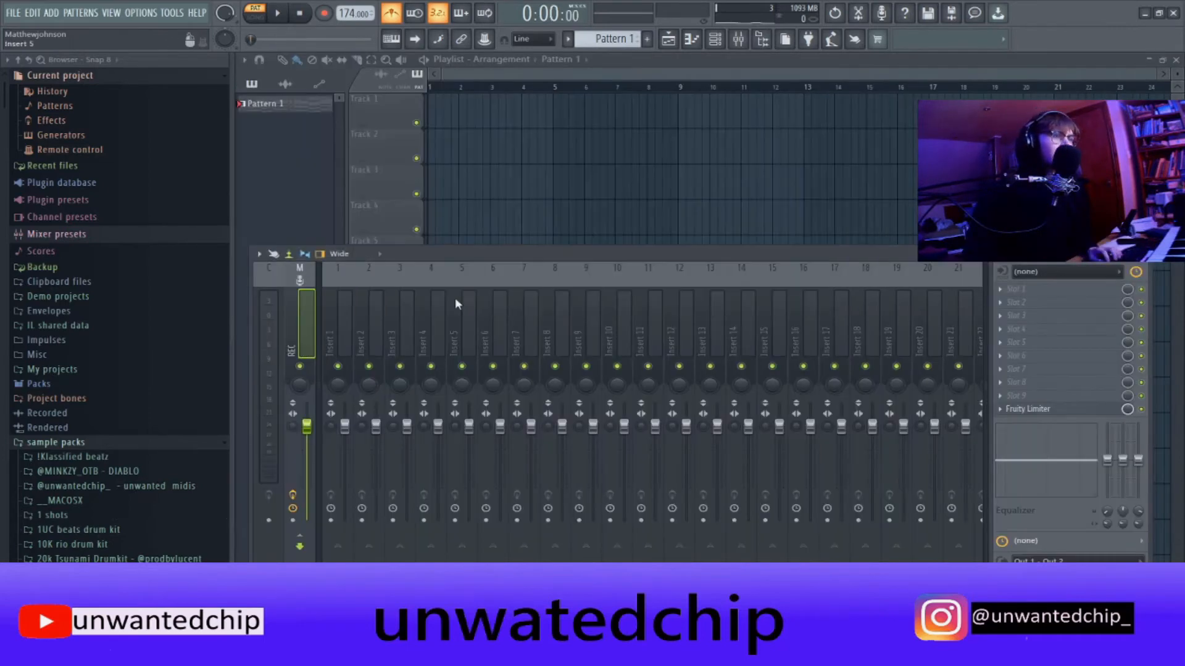
{"action": "left_click", "coordinate": [460, 298]}
{"action": "key", "text": "ctrl+l"}
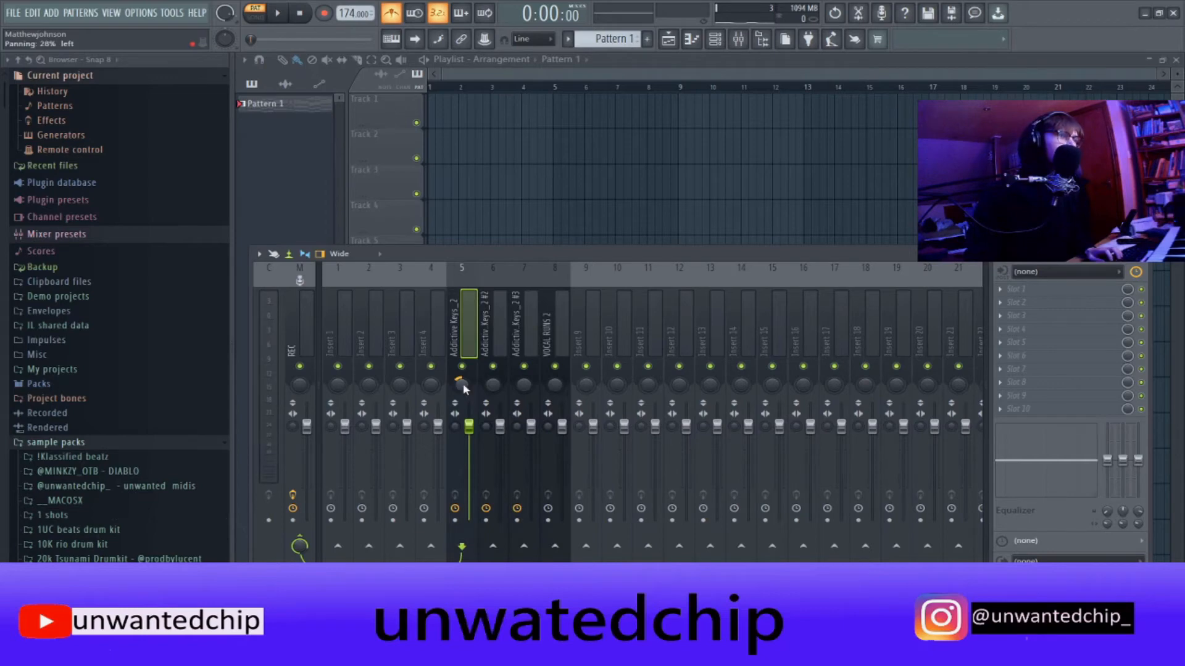
Pan Addictive Keys_2 to the left, Addictive Keys_2 #2 20% right, and Addictive Keys_2 #3 and VOCAL RUNS 2 further right.
{"action": "left_click", "coordinate": [500, 333]}
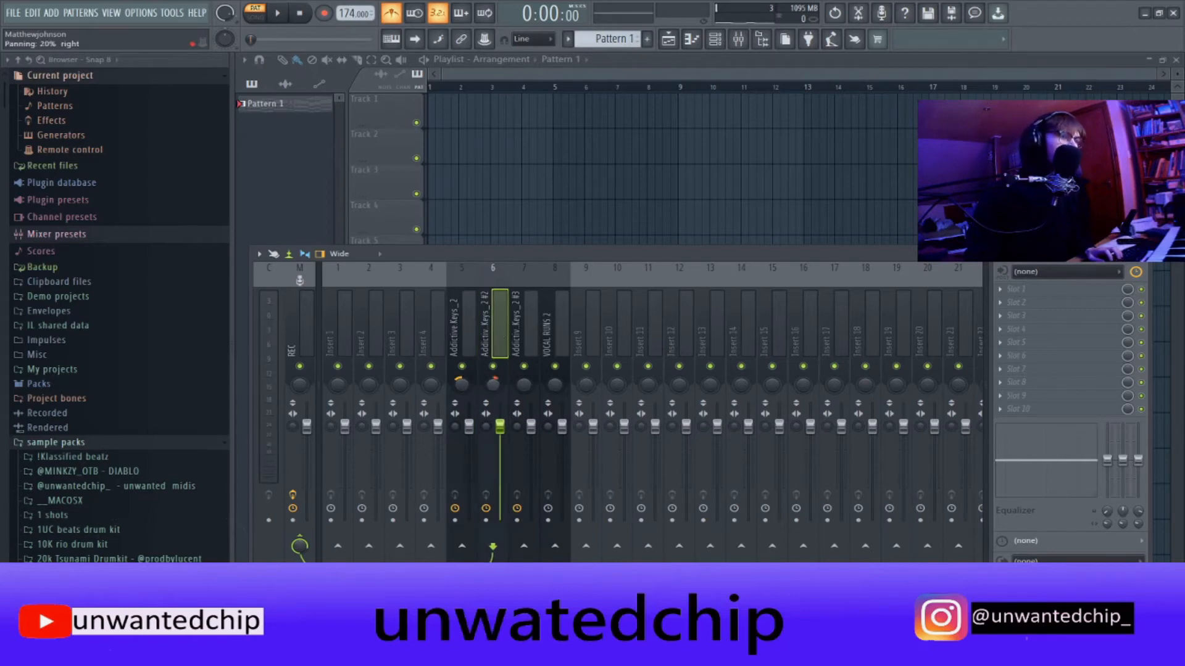
{"action": "left_click", "coordinate": [518, 335]}
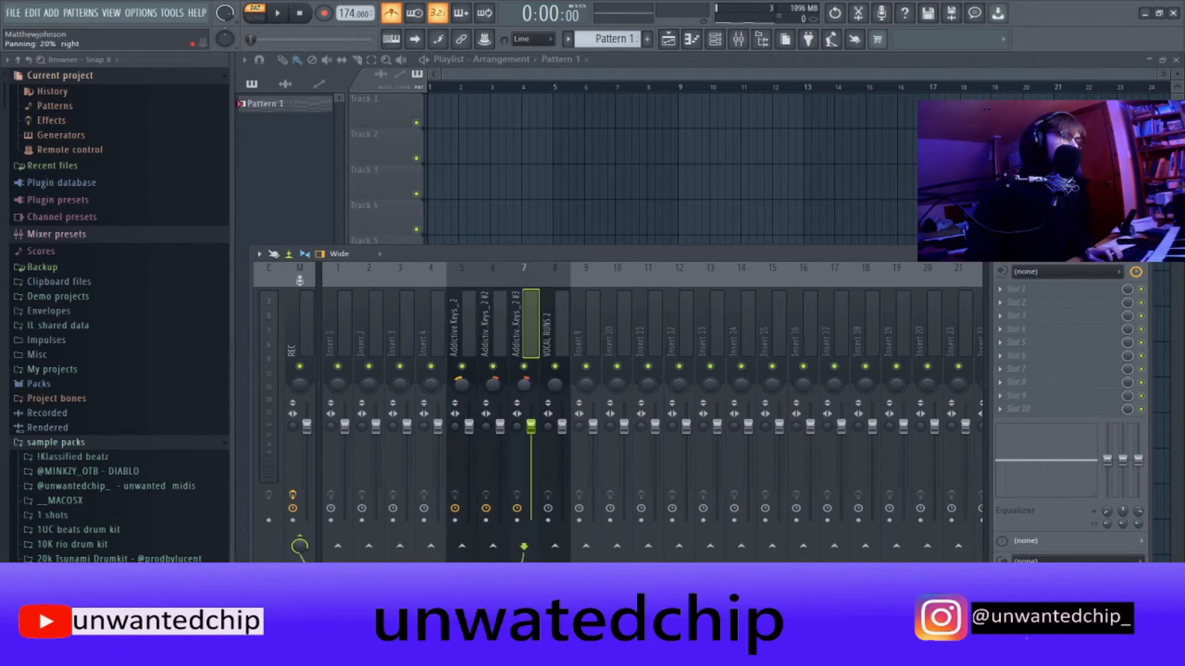
{"action": "left_click_drag", "start_coordinate": [494, 388], "coordinate": [524, 378]}
{"action": "left_click", "coordinate": [556, 384]}
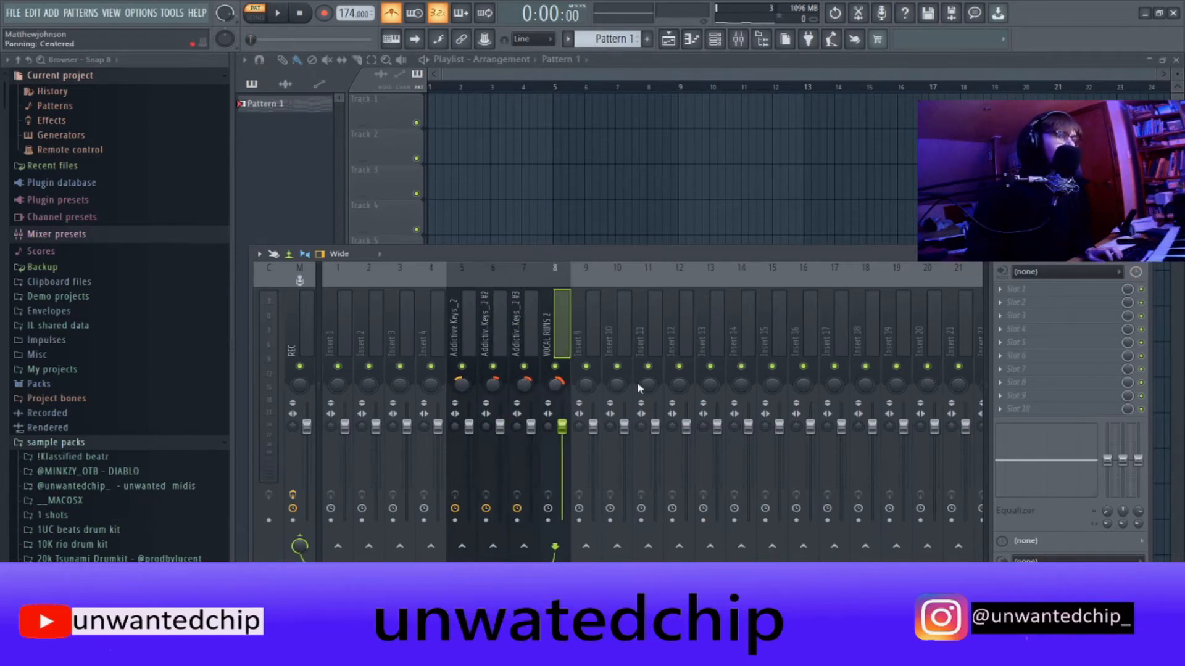
Add ValhallaSupermassive to the first effect slot of the VOCAL RUNS 2 insert and load its SpaceVerb1999 preset.
{"action": "left_click", "coordinate": [504, 360]}
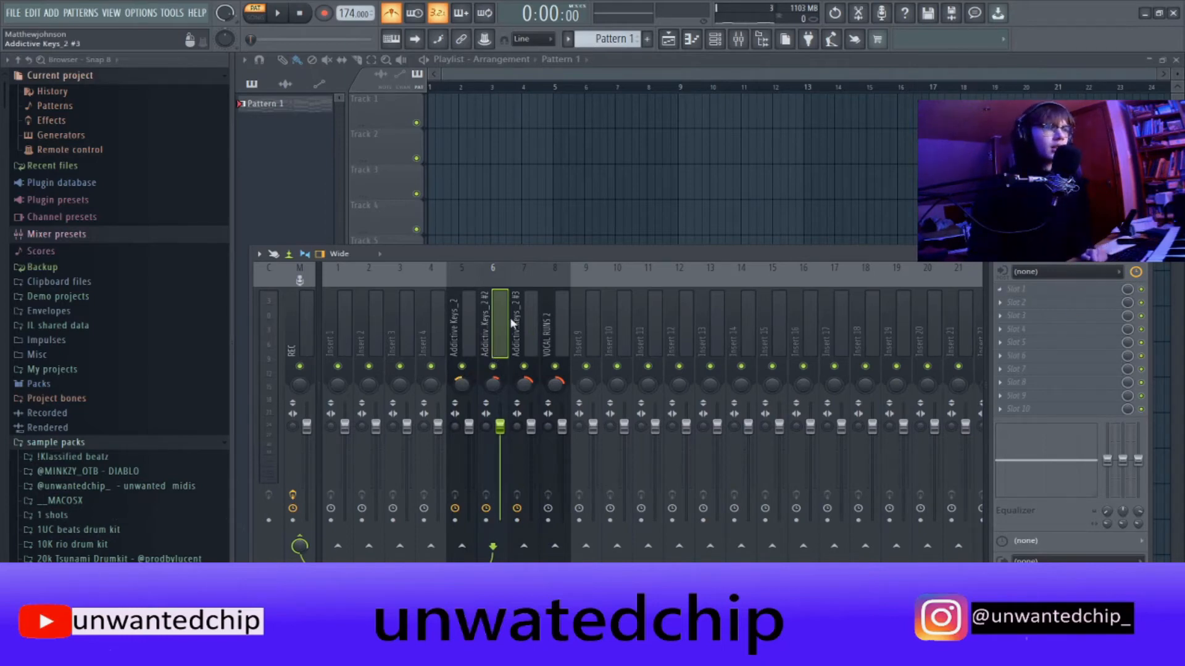
{"action": "left_click", "coordinate": [563, 325]}
{"action": "left_click", "coordinate": [1001, 292]}
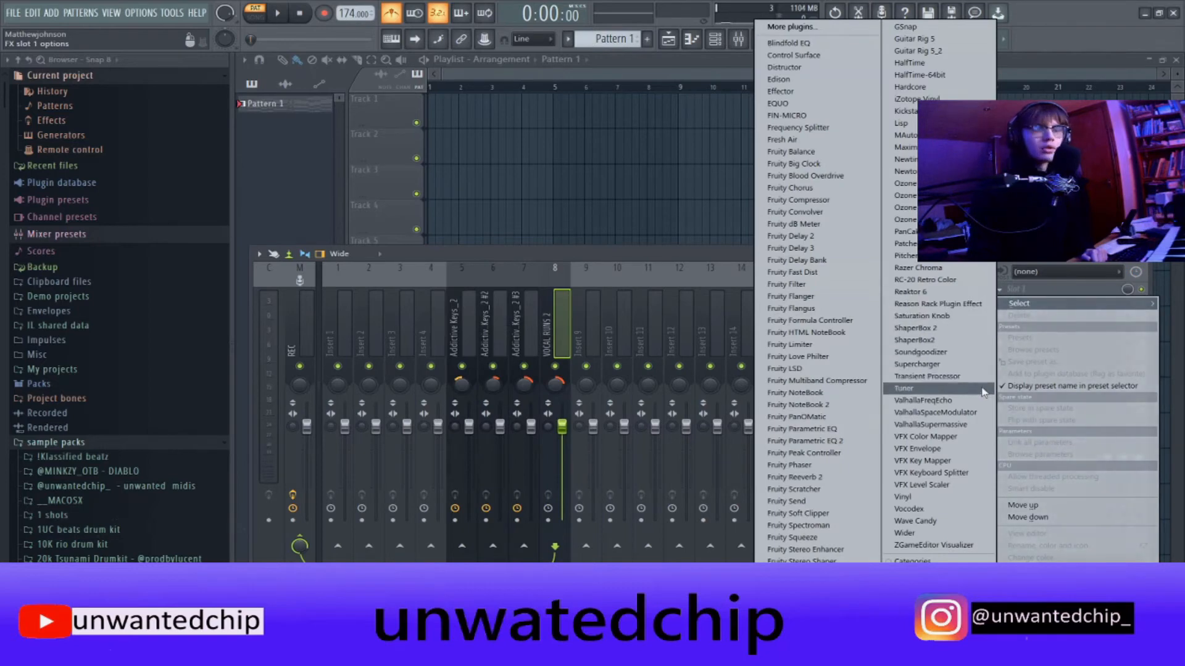
{"action": "left_click", "coordinate": [968, 430]}
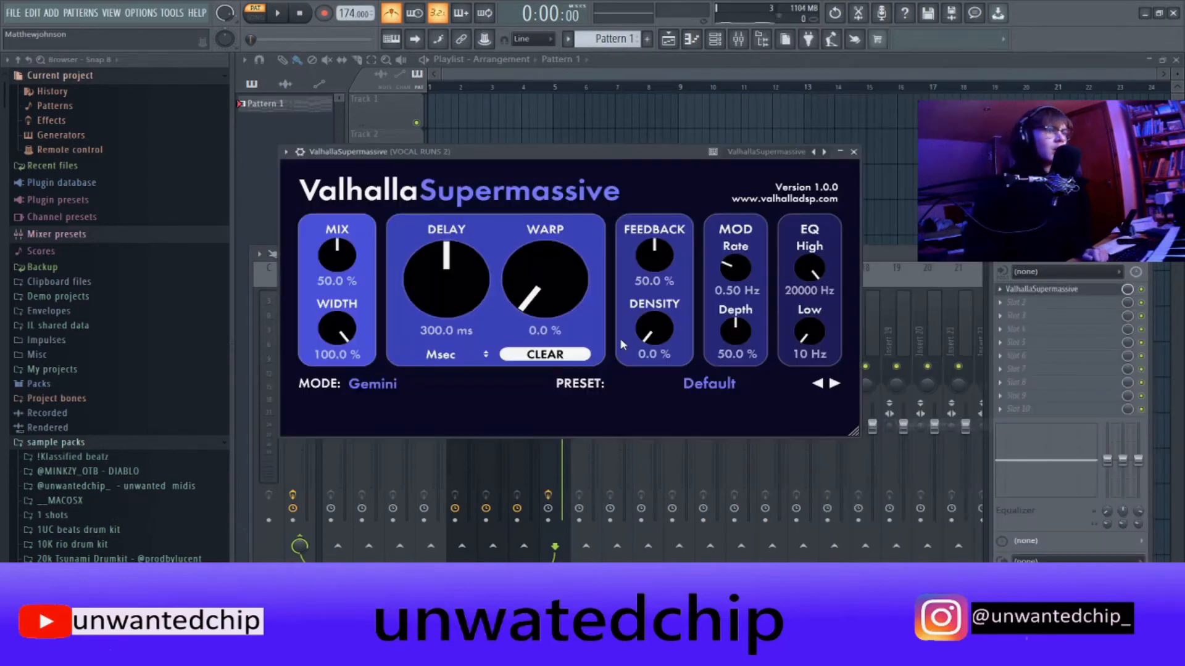
{"action": "left_click", "coordinate": [709, 383]}
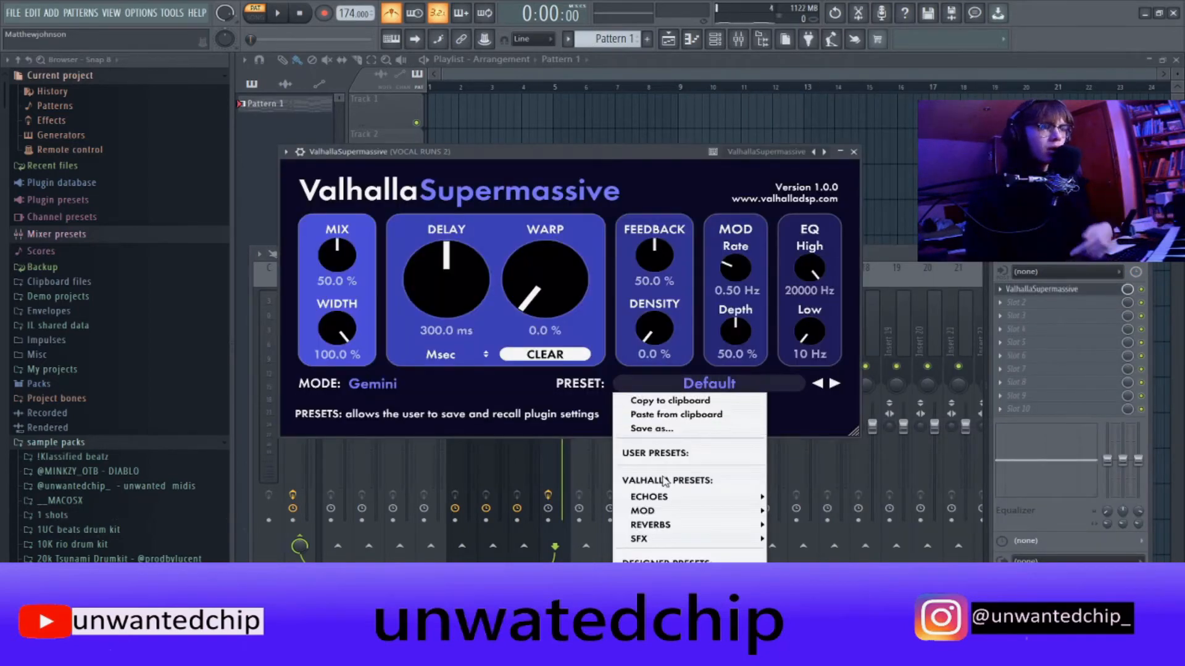
{"action": "mouse_move", "coordinate": [678, 501]}
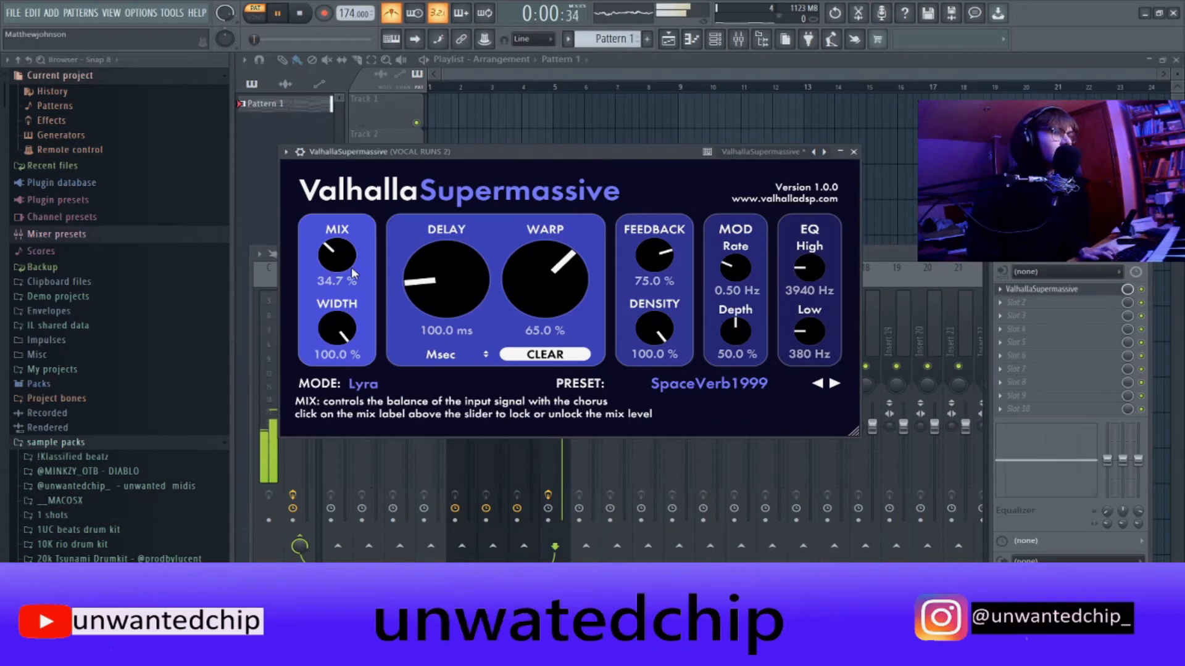
Adjust the vocal reverb's mix while listening to the pattern, settling at about 52%.
{"action": "left_click_drag", "start_coordinate": [353, 270], "coordinate": [348, 275]}
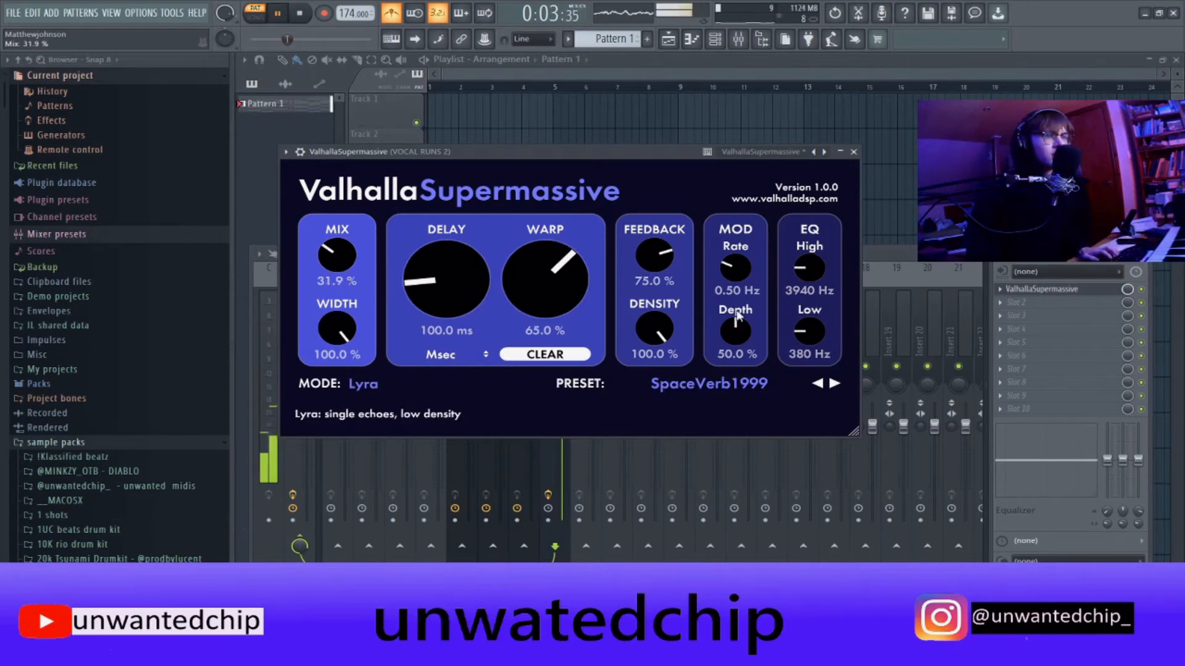
{"action": "left_click", "coordinate": [853, 151]}
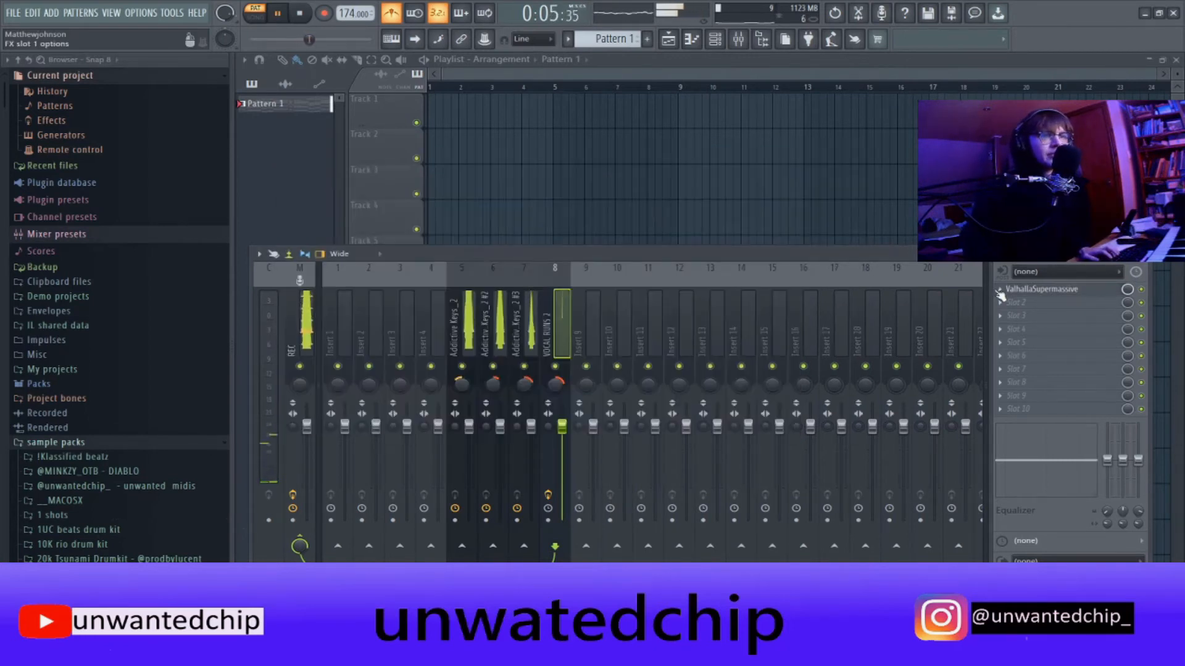
{"action": "key", "text": "space"}
{"action": "key", "text": "space"}
{"action": "left_click", "coordinate": [1042, 289]}
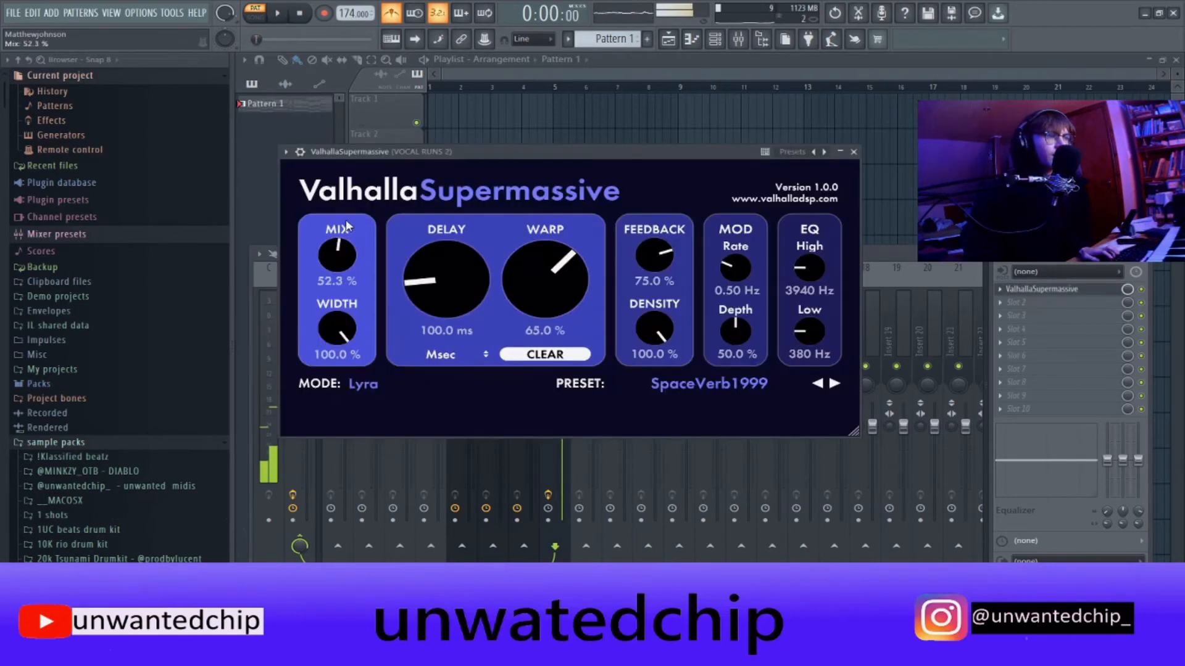
{"action": "left_click", "coordinate": [853, 151]}
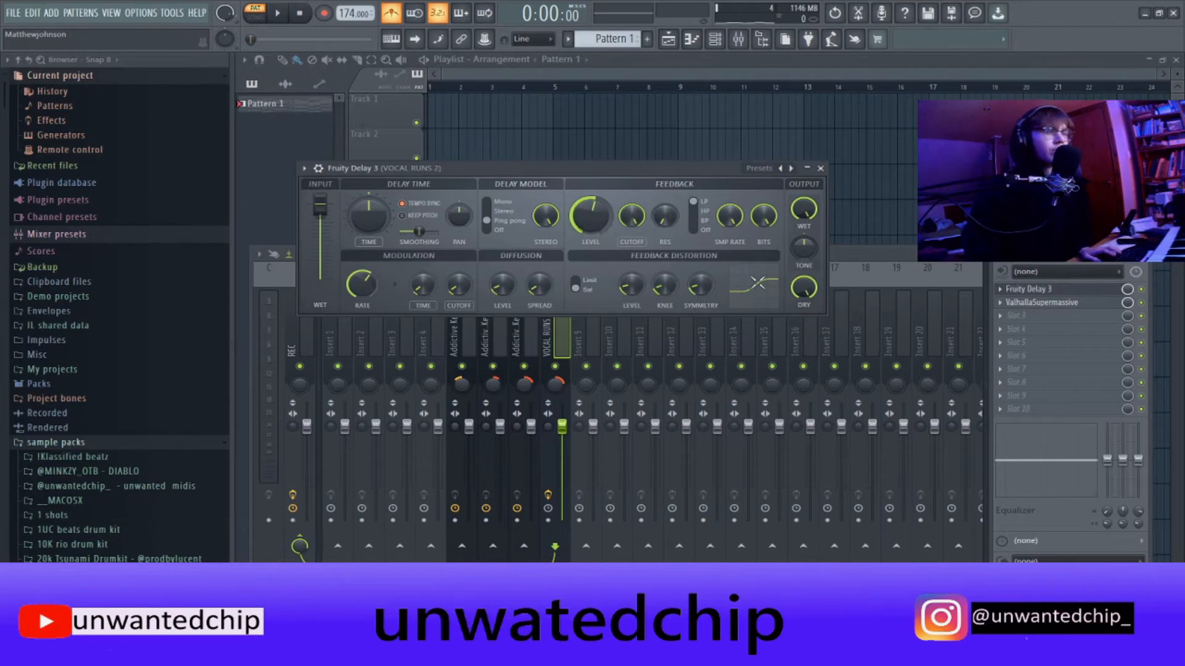
Add Fruity Delay 3 ahead of the reverb on VOCAL RUNS 2 and set its output wet level to 48.1% during playback.
{"action": "key", "text": "space"}
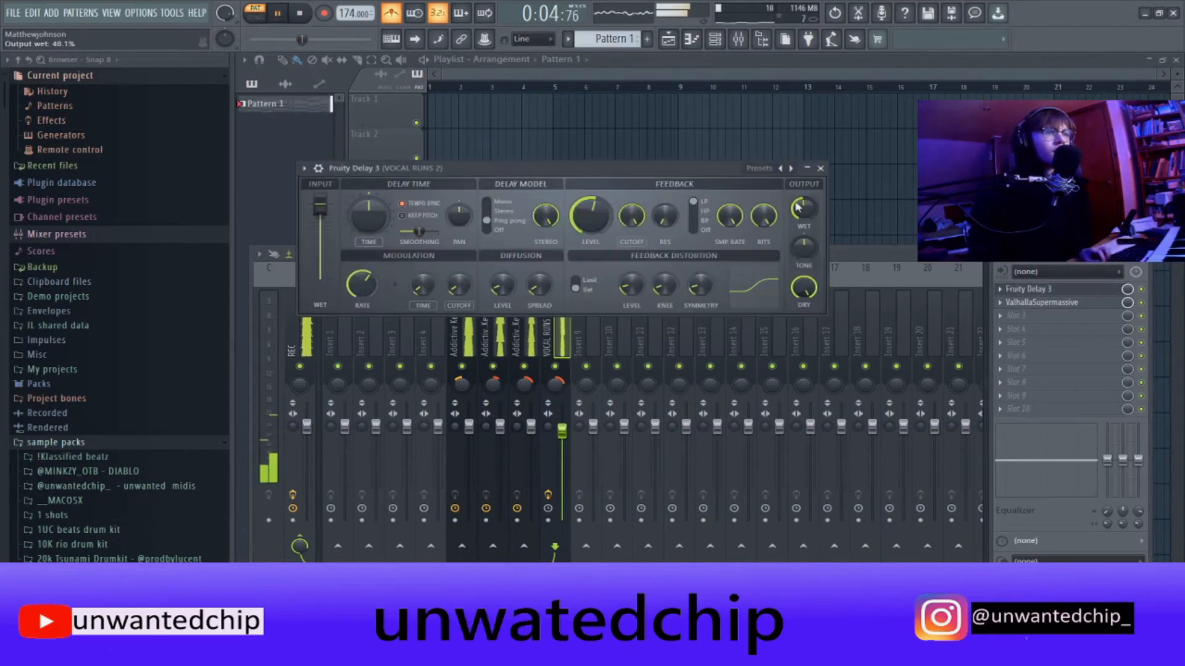
{"action": "key", "text": "space"}
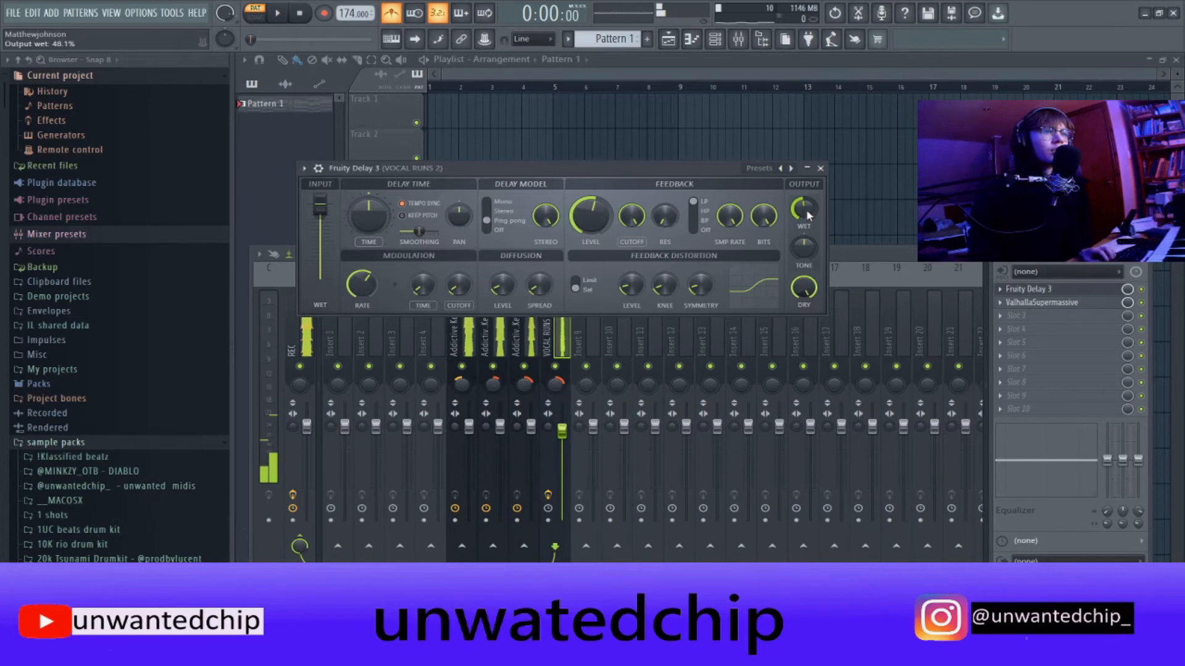
{"action": "left_click", "coordinate": [821, 168]}
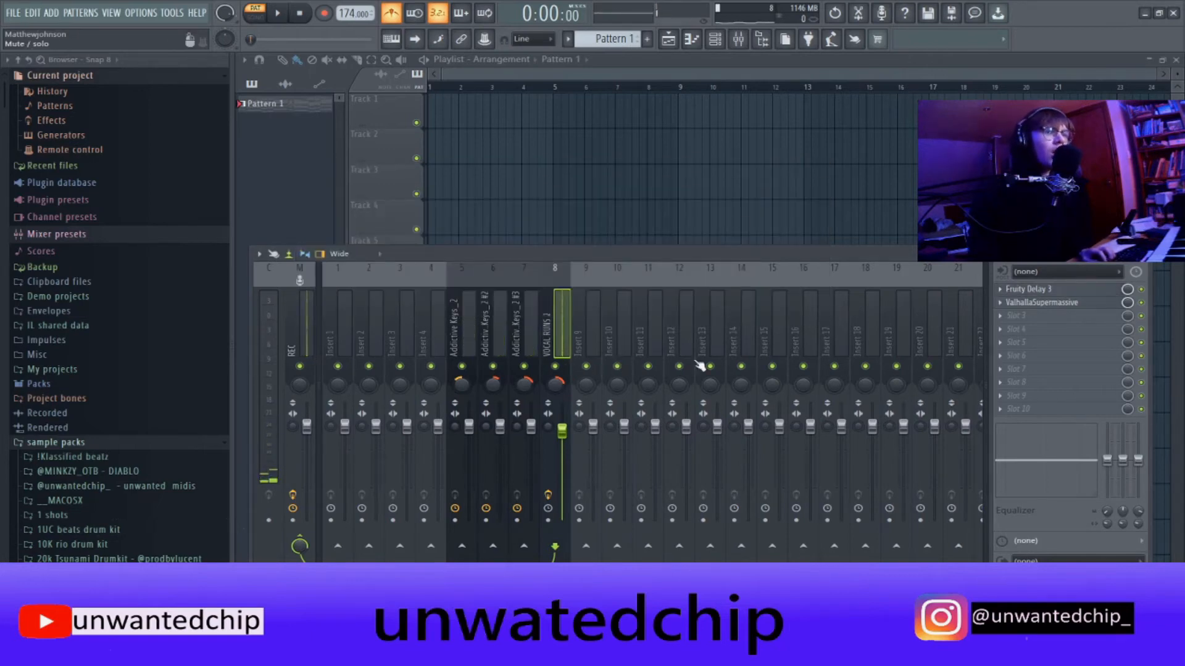
Copy the ValhallaSupermassive reverb from VOCAL RUNS 2 to the Addictive Keys_2 #3 insert and lower that insert's volume.
{"action": "left_click", "coordinate": [1002, 303]}
{"action": "left_click_drag", "start_coordinate": [1028, 377], "coordinate": [525, 337]}
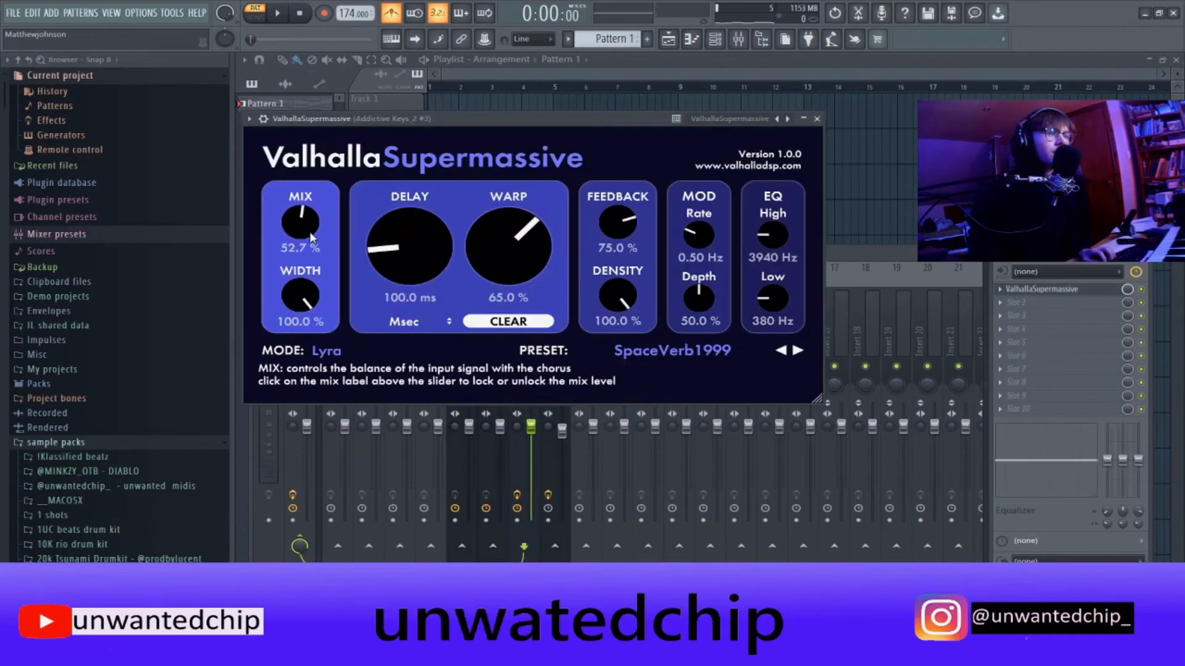
{"action": "left_click", "coordinate": [820, 119]}
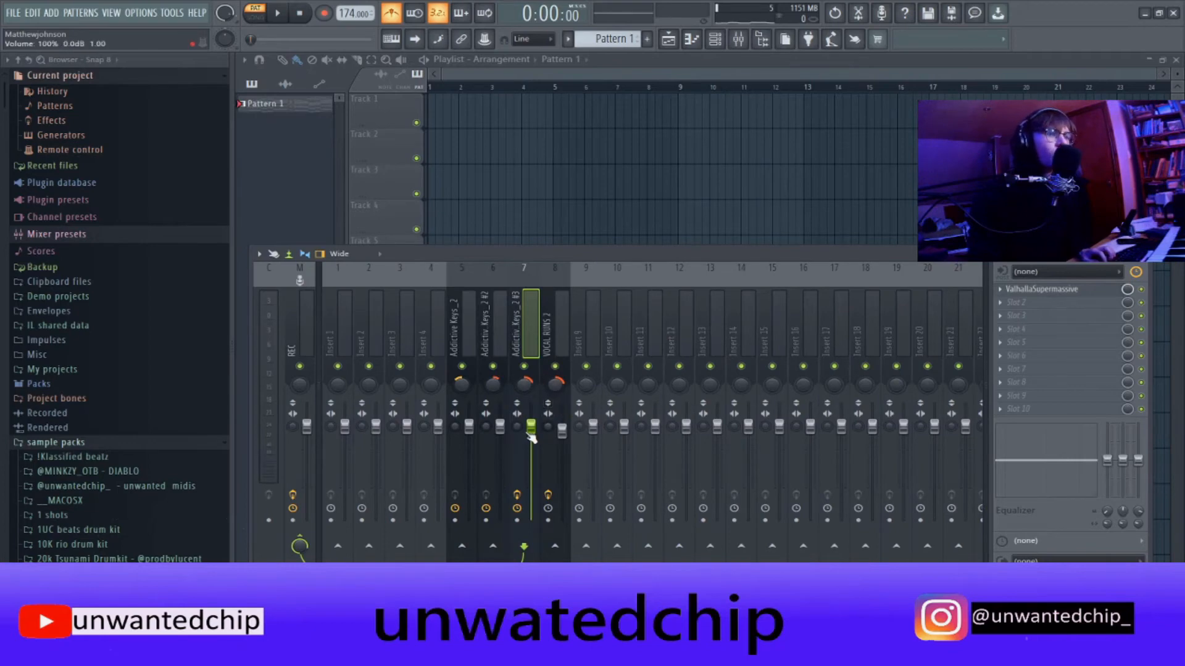
{"action": "key", "text": "space"}
{"action": "left_click_drag", "start_coordinate": [529, 434], "coordinate": [531, 443]}
Copy the ValhallaSupermassive reverb to the Addictive Keys_2 #2 insert and reduce its mix to about 27%.
{"action": "left_click", "coordinate": [1000, 289]}
{"action": "left_click_drag", "start_coordinate": [1009, 360], "coordinate": [504, 334]}
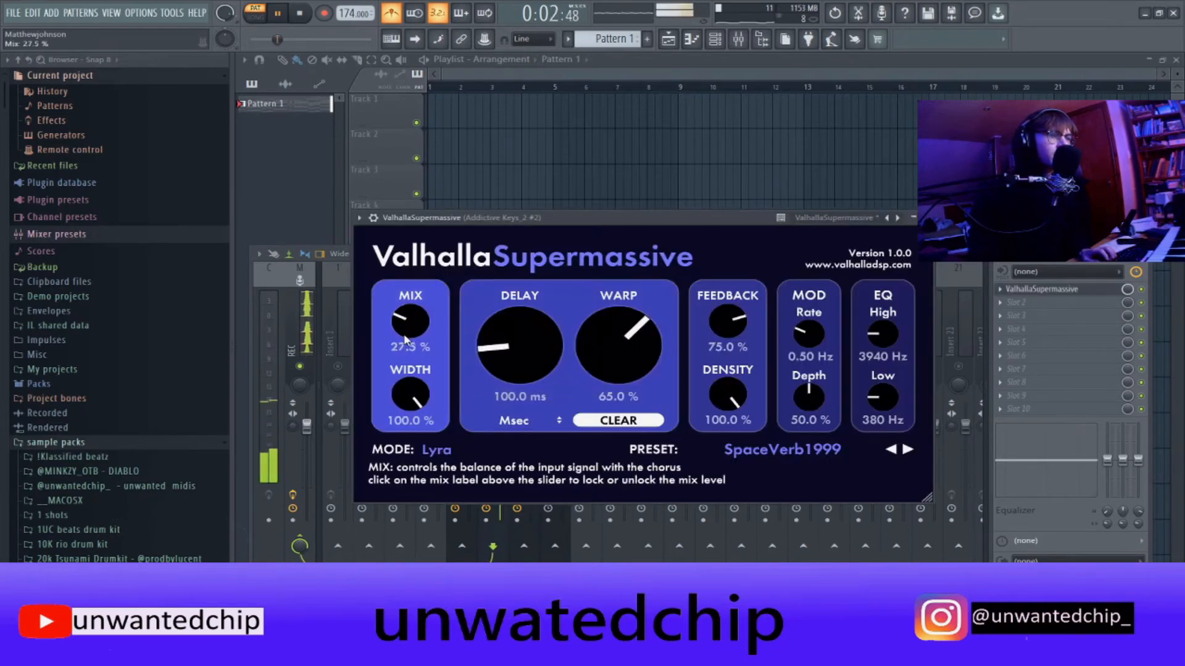
{"action": "left_click_drag", "start_coordinate": [405, 339], "coordinate": [406, 343]}
{"action": "left_click", "coordinate": [927, 218]}
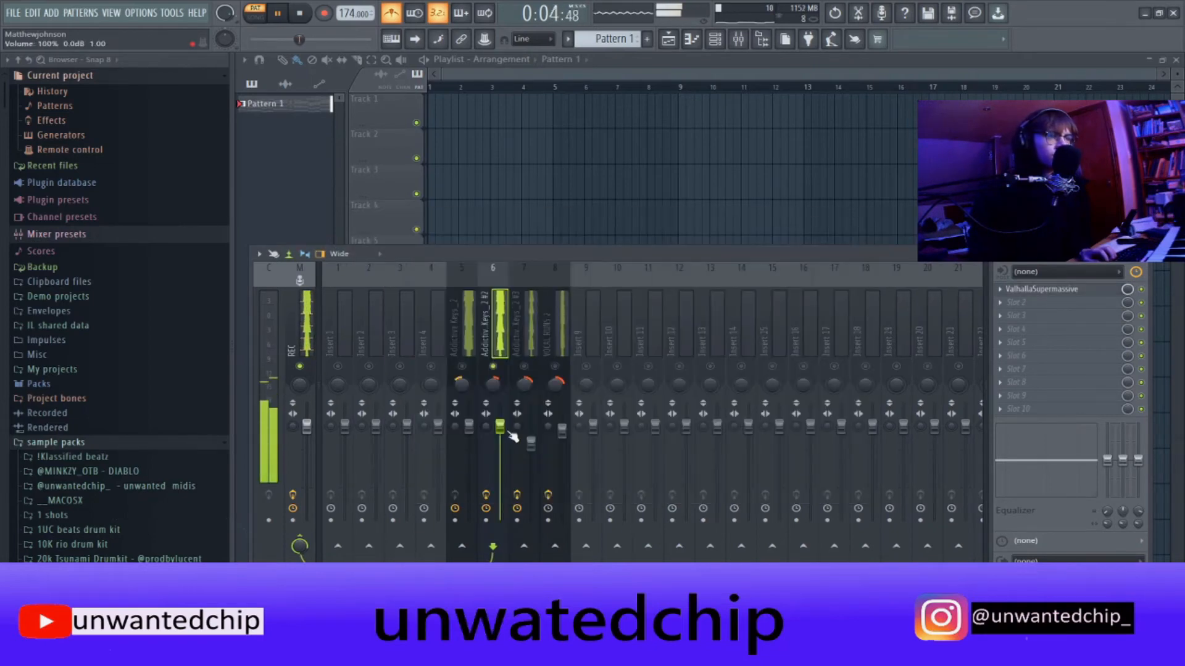
Lower the Addictive Keys_2 #2 insert slightly and copy its ValhallaSupermassive reverb to Addictive Keys_2 with a mix of about 16%.
{"action": "left_click_drag", "start_coordinate": [509, 433], "coordinate": [509, 441]}
{"action": "left_click", "coordinate": [1000, 289]}
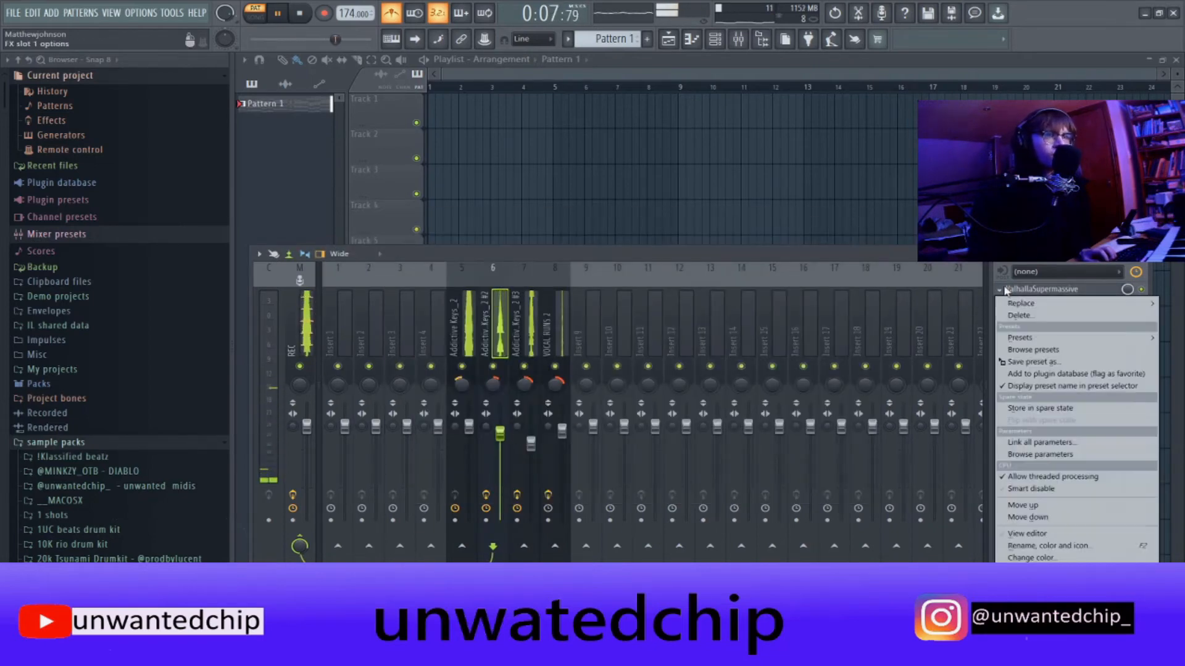
{"action": "left_click", "coordinate": [1012, 362]}
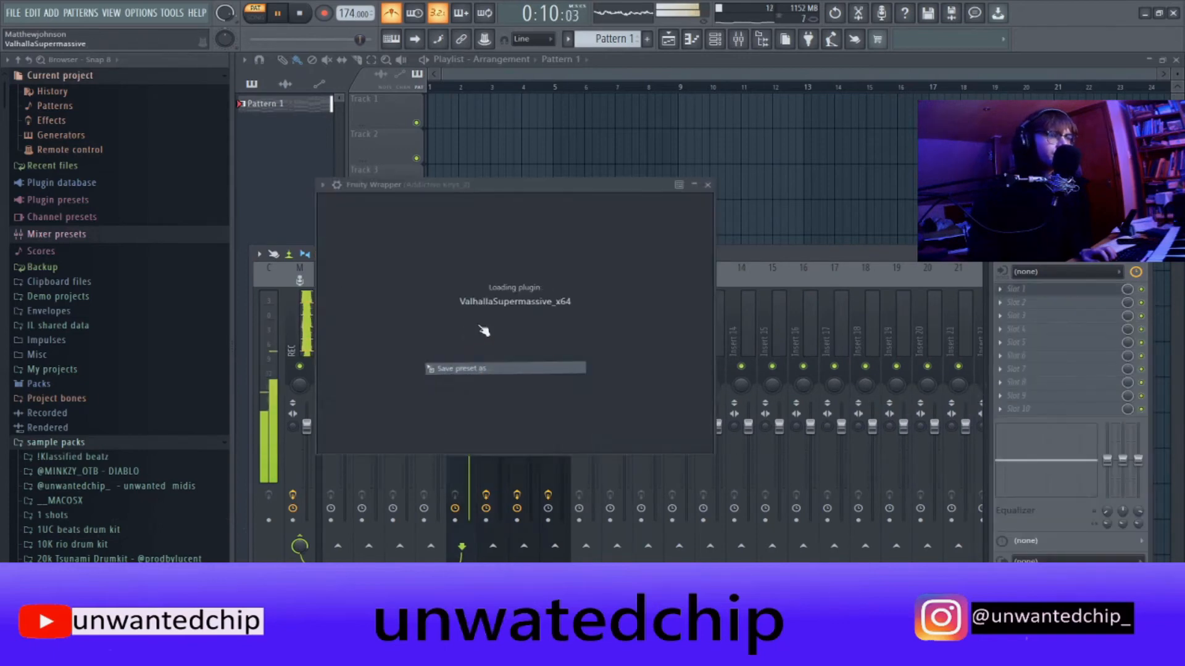
{"action": "key", "text": "space"}
{"action": "left_click_drag", "start_coordinate": [379, 305], "coordinate": [381, 313]}
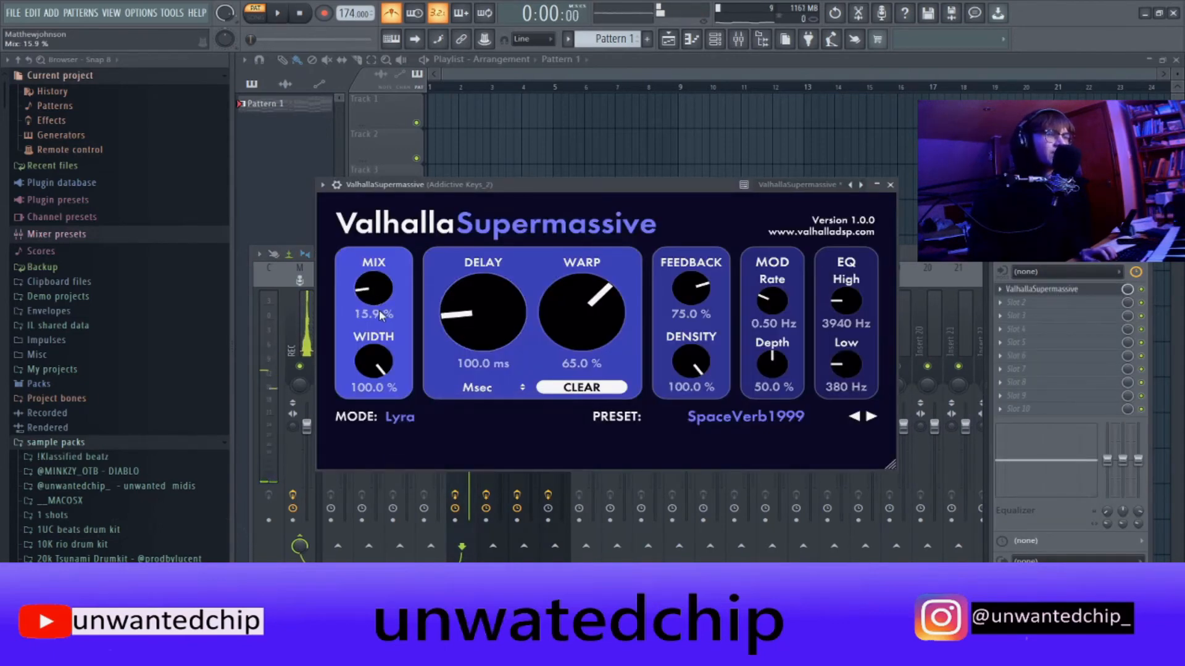
{"action": "left_click", "coordinate": [890, 185]}
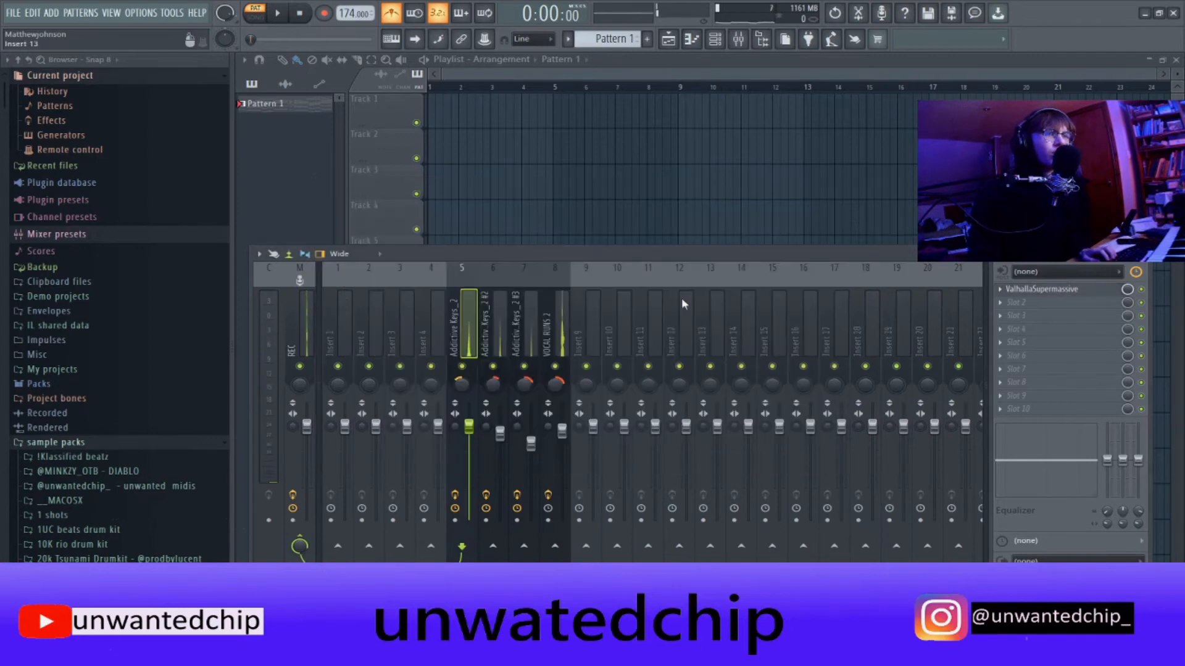
Widen the stereo separation of the Addictive Keys_2 #2, Addictive Keys_2 #3 and VOCAL RUNS 2 inserts, using about 27% and 33% on the latter two.
{"action": "left_click", "coordinate": [492, 419]}
{"action": "left_click", "coordinate": [524, 433]}
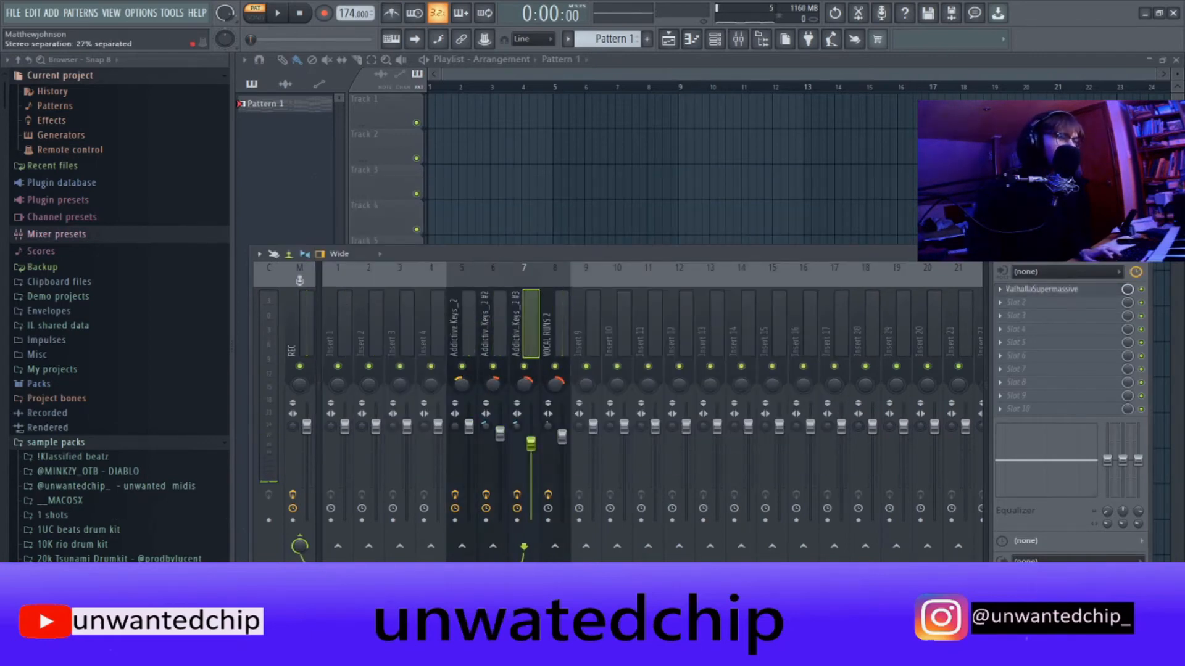
{"action": "left_click", "coordinate": [548, 426]}
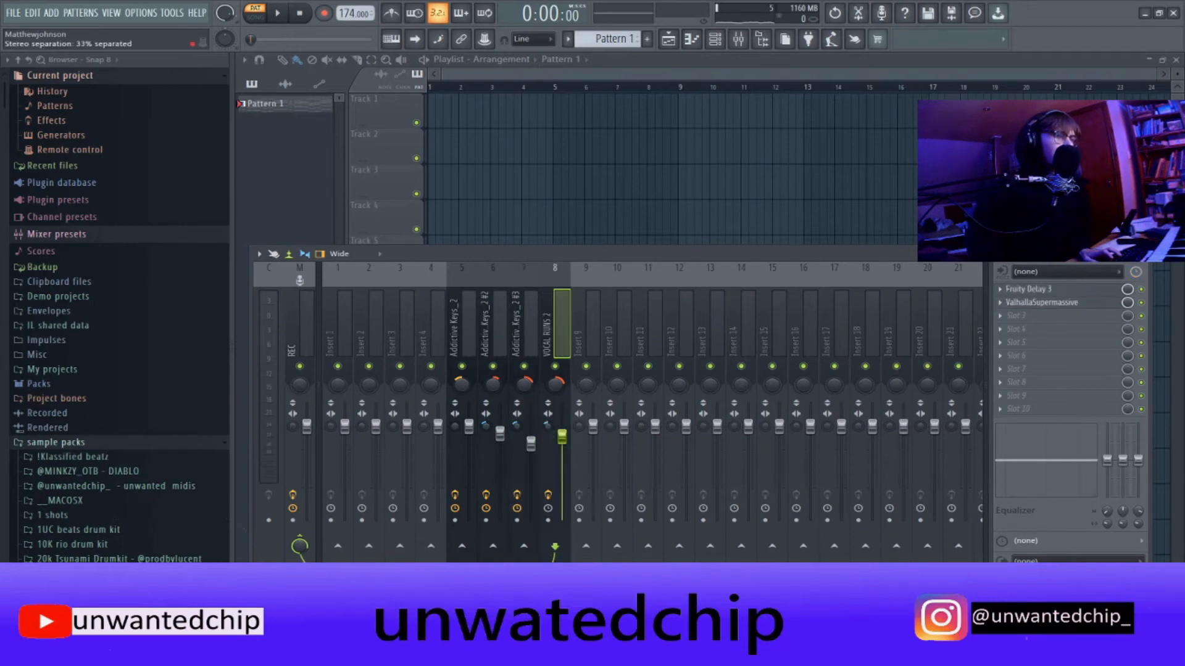
{"action": "left_click_drag", "start_coordinate": [548, 430], "coordinate": [548, 425]}
Try a slight stereo separation of 9% on the Addictive Keys_2 insert and reset it.
{"action": "left_click", "coordinate": [497, 398]}
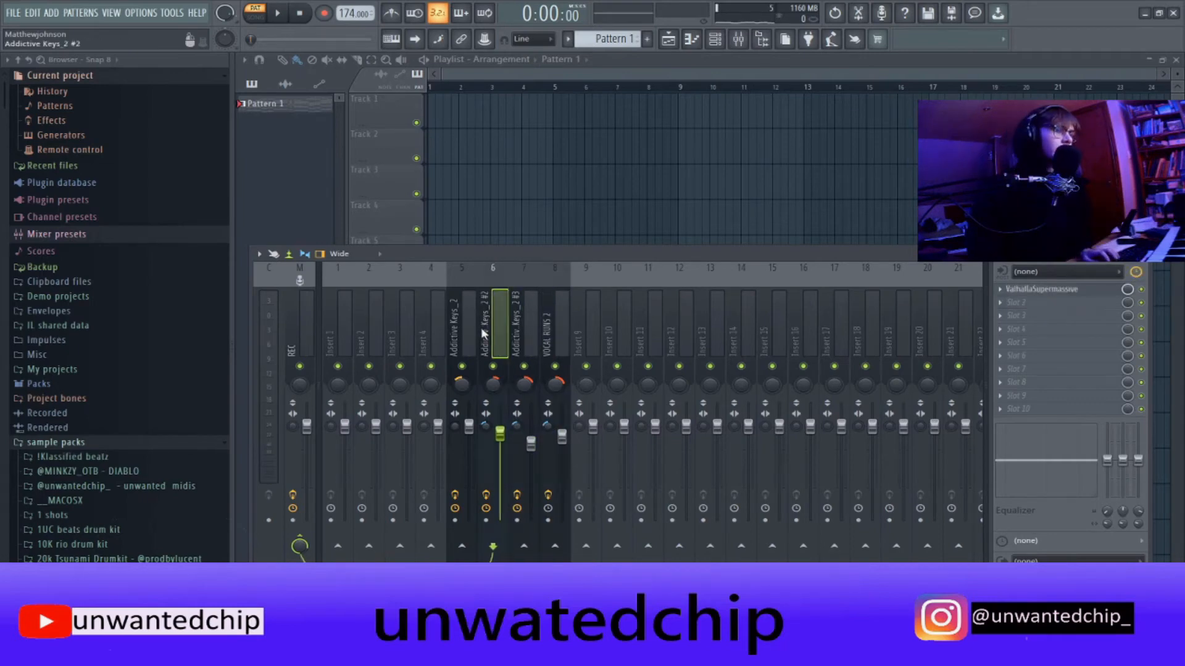
{"action": "left_click", "coordinate": [472, 395]}
{"action": "right_click", "coordinate": [469, 427]}
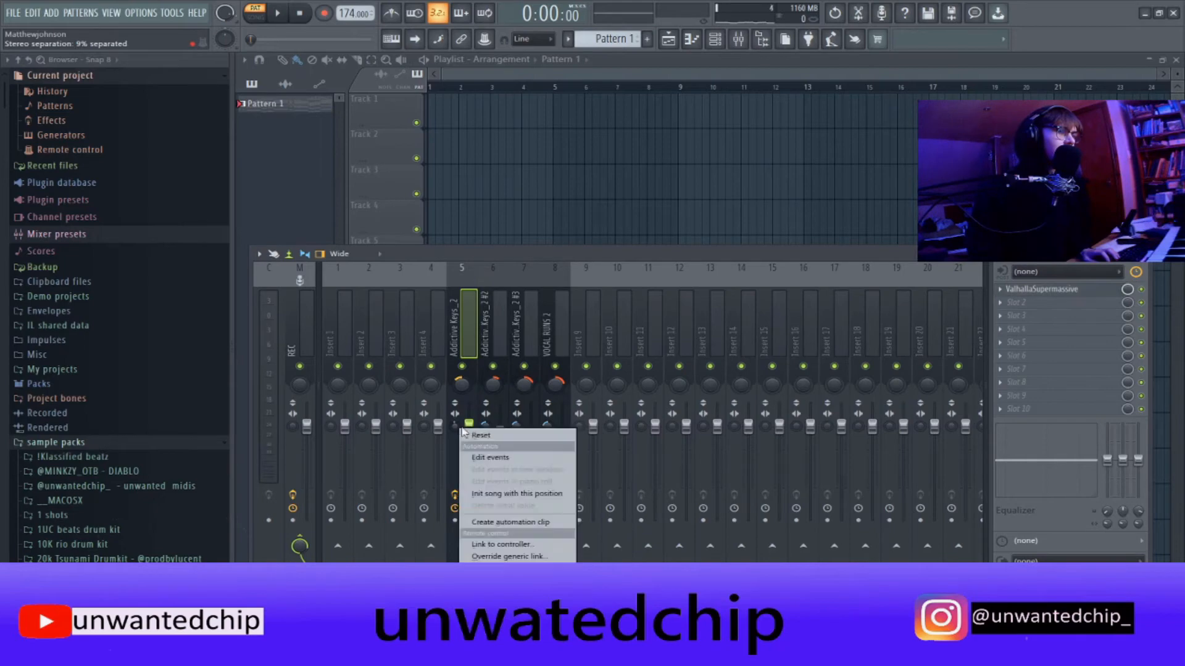
{"action": "left_click", "coordinate": [473, 428]}
Route the four melody inserts to Insert 1 and add Fruity parametric EQ 2 there with lowered low and high shelves.
{"action": "left_click_drag", "start_coordinate": [564, 339], "coordinate": [459, 338]}
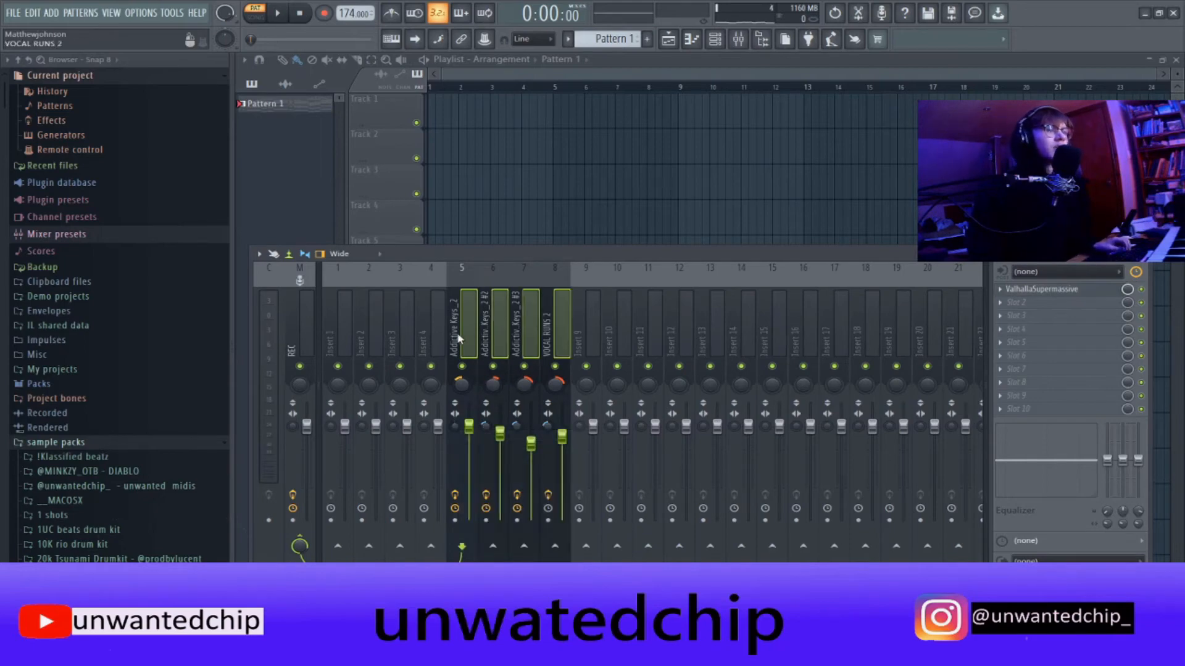
{"action": "left_click", "coordinate": [341, 328]}
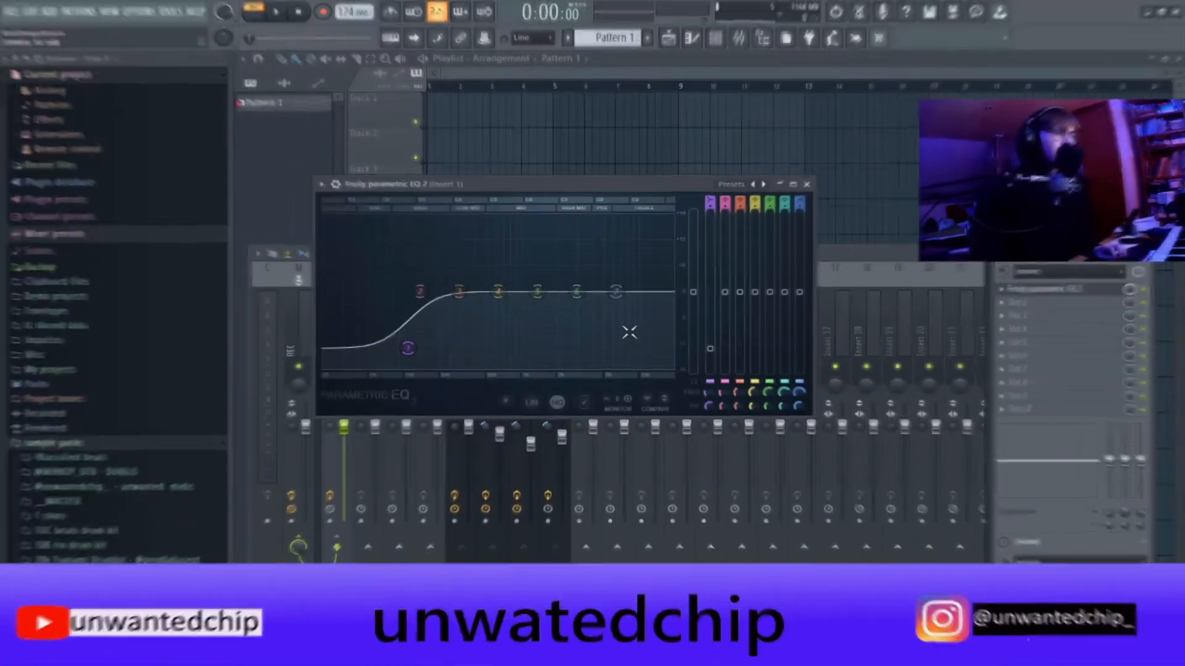
{"action": "left_click_drag", "start_coordinate": [629, 333], "coordinate": [603, 309]}
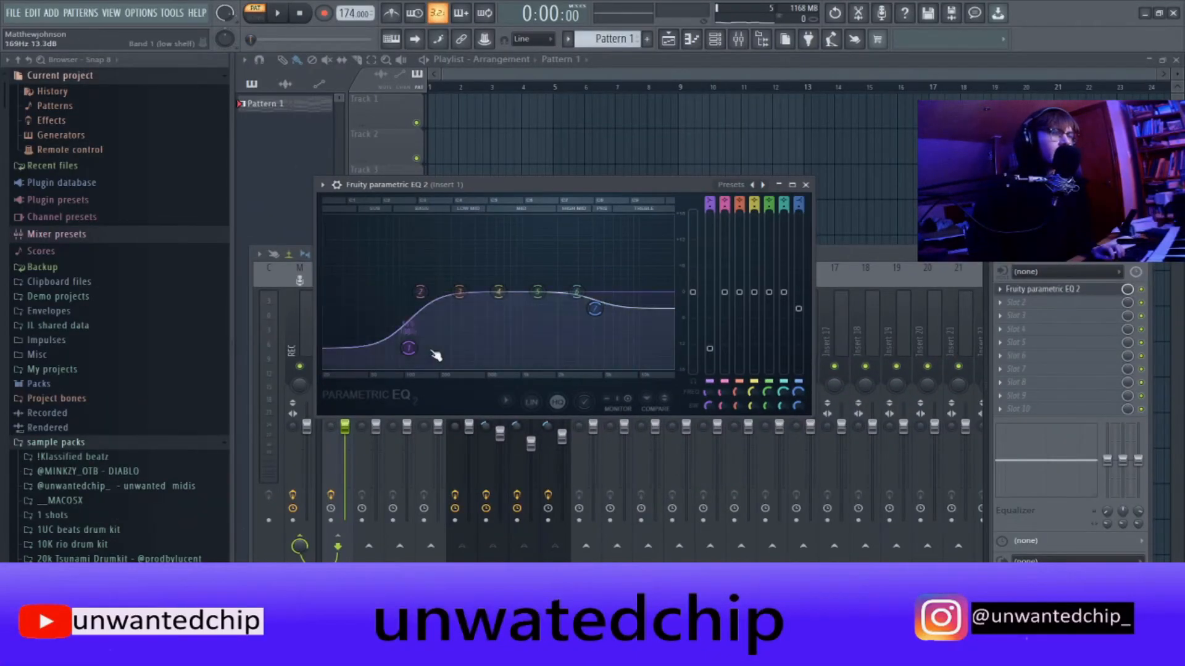
{"action": "key", "text": "space"}
{"action": "mouse_move", "coordinate": [408, 348]}
{"action": "left_mouse_down"}
{"action": "mouse_move", "coordinate": [383, 358]}
{"action": "mouse_move", "coordinate": [399, 367]}
{"action": "left_mouse_up"}
{"action": "key", "text": "space"}
{"action": "left_click", "coordinate": [1035, 290]}
{"action": "left_click", "coordinate": [1034, 290]}
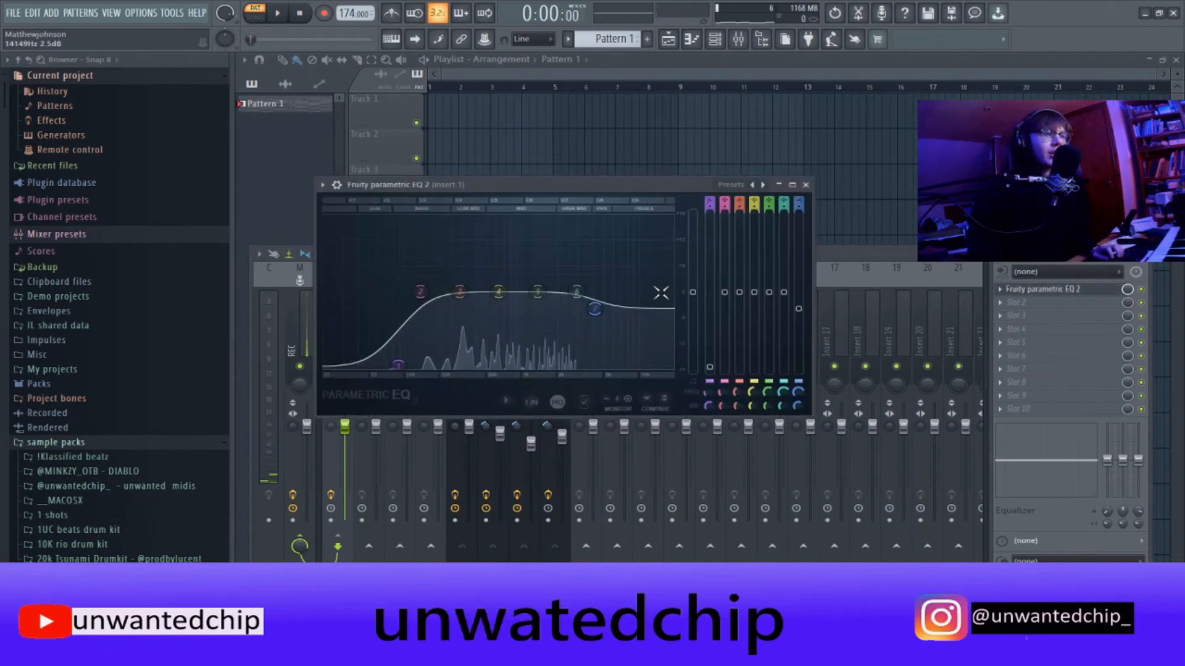
{"action": "left_click", "coordinate": [806, 185]}
Close the mixer and open the "unwanted midis" sample pack folder.
{"action": "key", "text": "F9"}
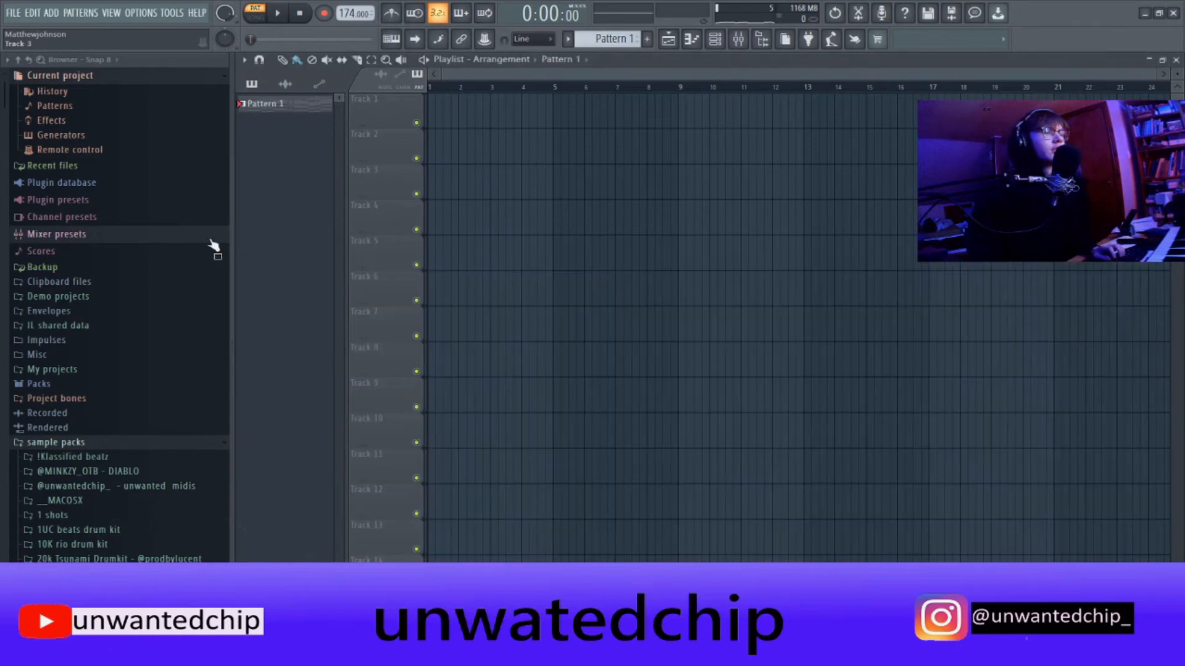
{"action": "left_click", "coordinate": [107, 486]}
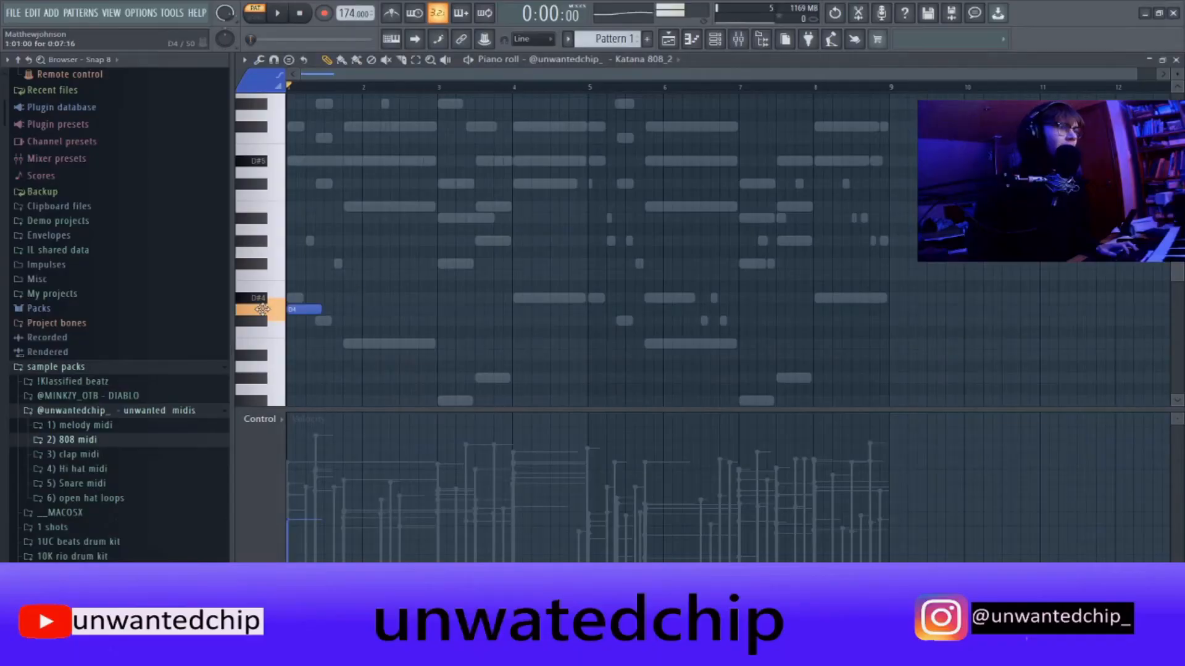
{"action": "left_click_drag", "start_coordinate": [262, 309], "coordinate": [241, 293]}
{"action": "key", "text": "ctrl+a"}
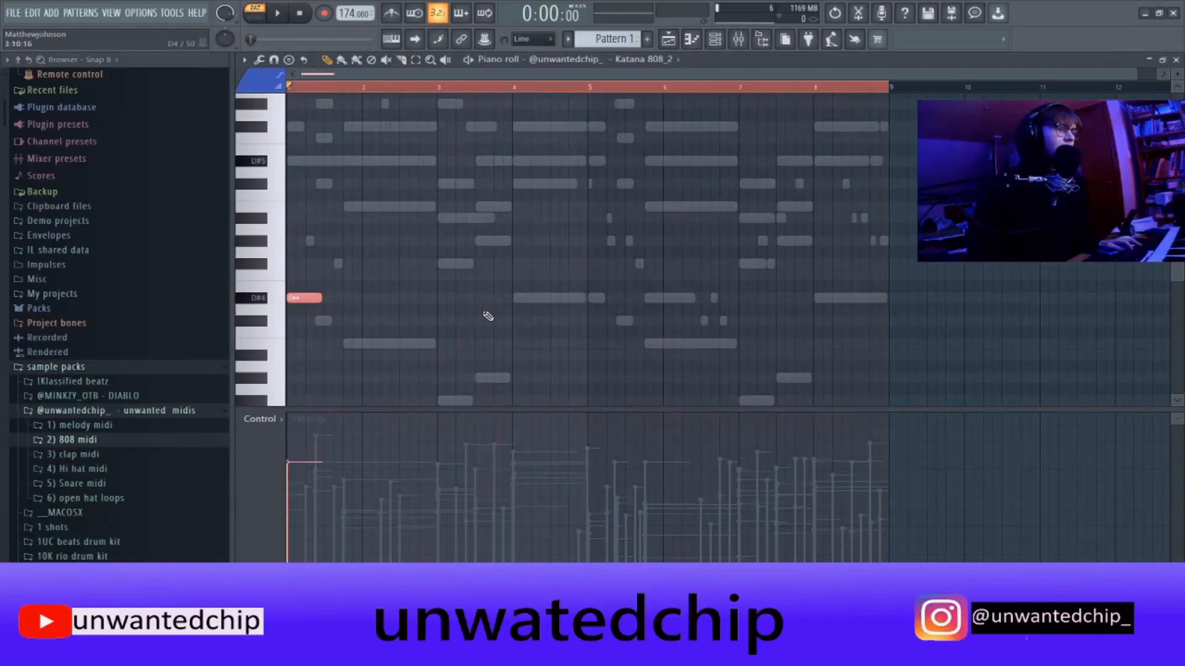
{"action": "key", "text": "ctrl+d"}
{"action": "right_click", "coordinate": [308, 298]}
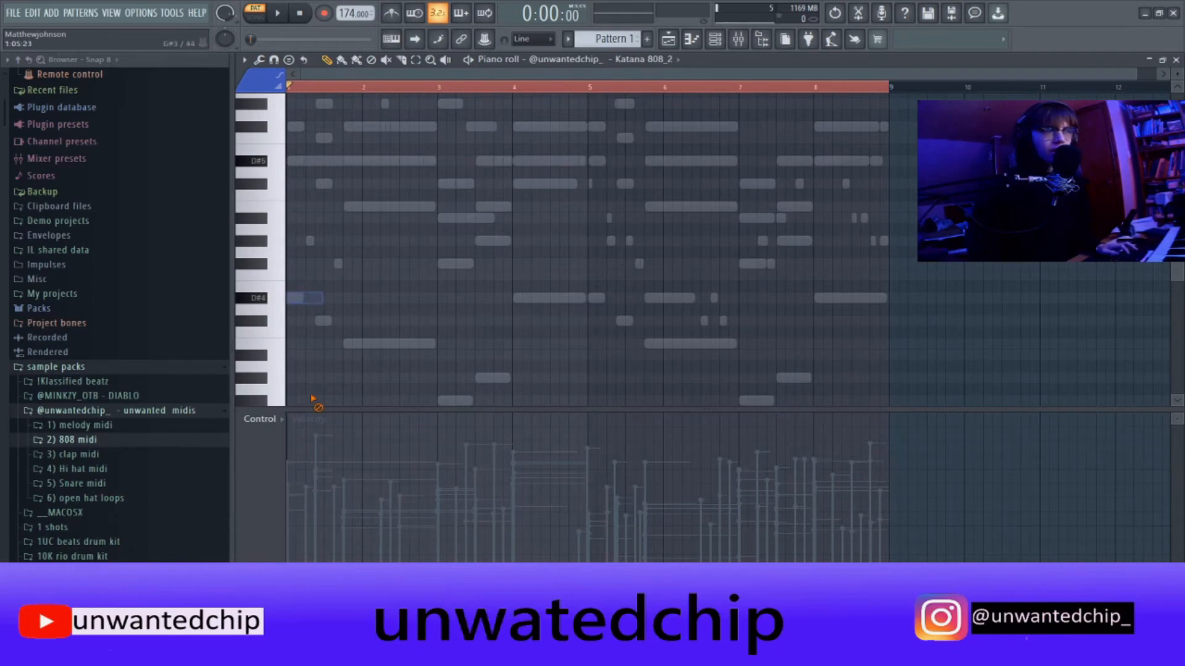
Draw the opening Katana 808_2 notes on D#5, B4, B4 and F#5, removing the trial C#5 note.
{"action": "scroll", "coordinate": [339, 358], "scroll_direction": "up", "scroll_amount": 4}
{"action": "left_click_drag", "start_coordinate": [298, 306], "coordinate": [247, 295]}
{"action": "scroll", "coordinate": [340, 272], "scroll_direction": "down", "scroll_amount": 1}
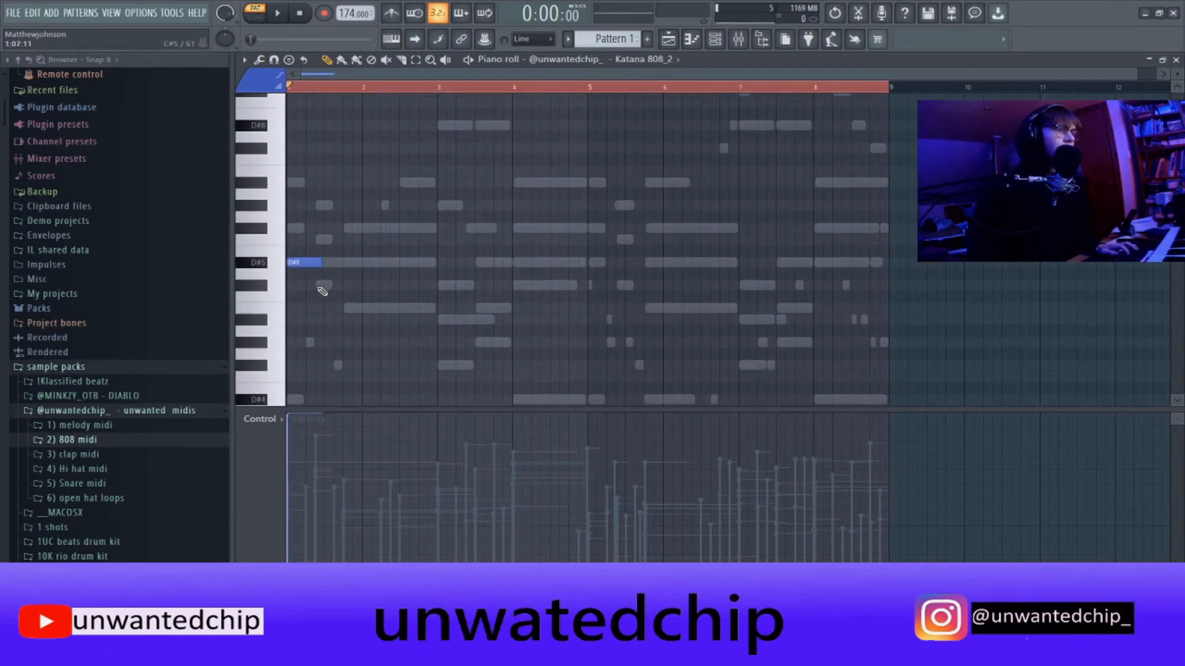
{"action": "left_click", "coordinate": [320, 285]}
{"action": "left_click", "coordinate": [353, 310]}
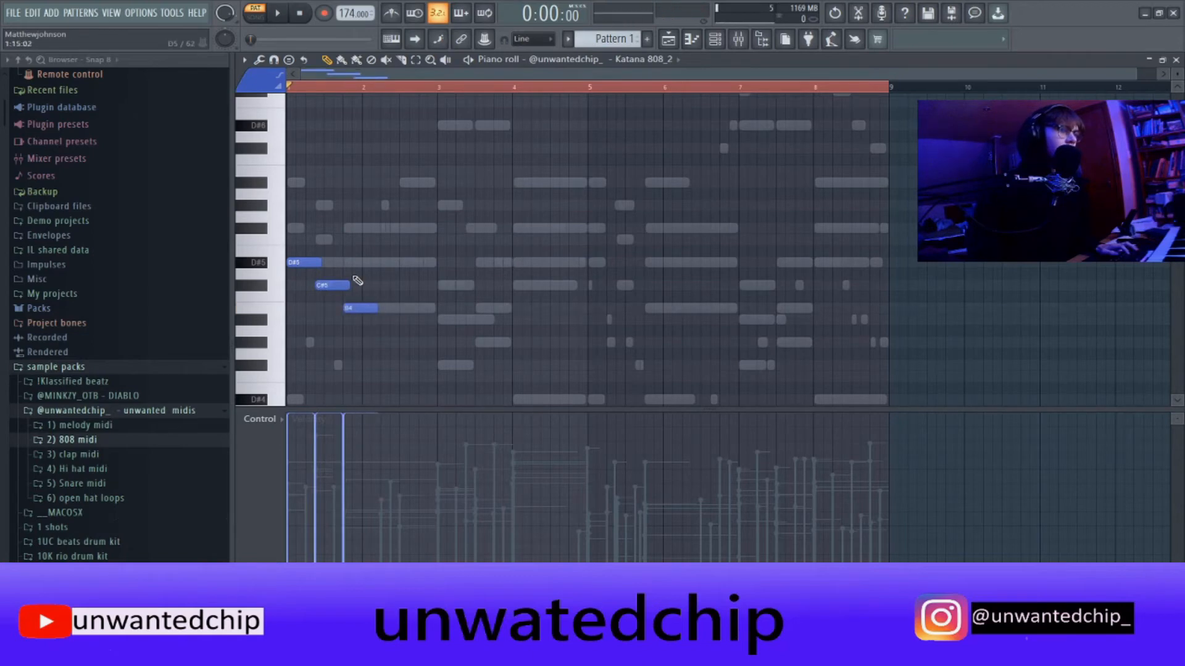
{"action": "right_click", "coordinate": [347, 287]}
{"action": "key", "text": "space"}
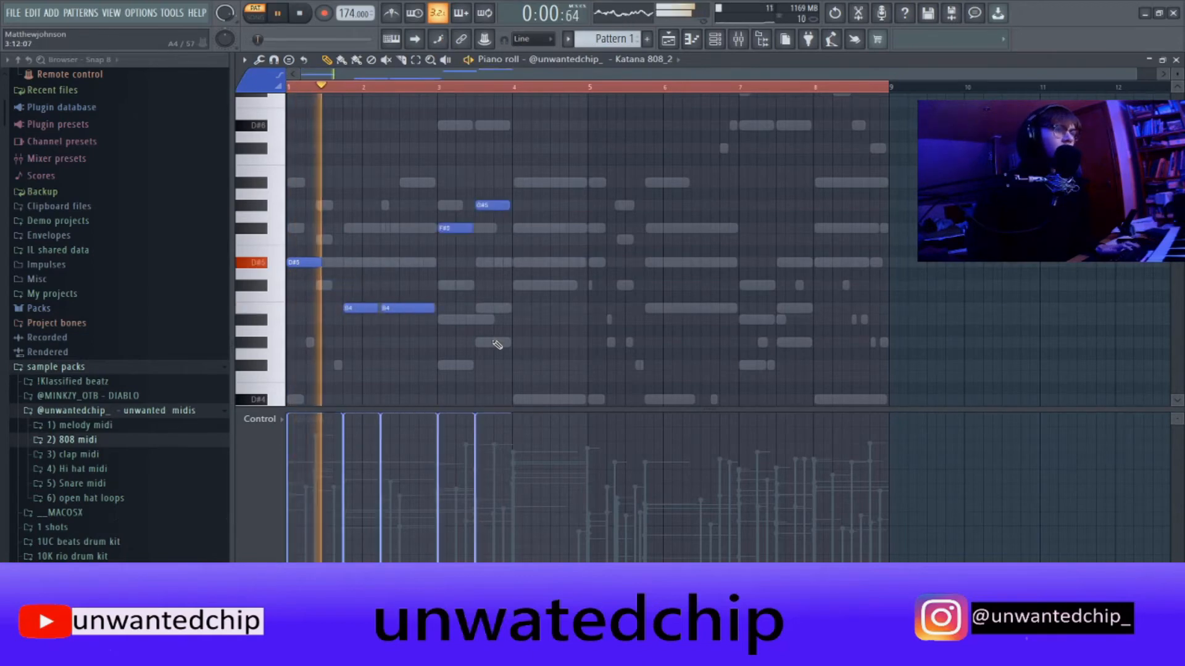
Finish bar 3 of the 808 line with a longer F#5 and a short G#5, and duplicate the phrase.
{"action": "right_click", "coordinate": [493, 207]}
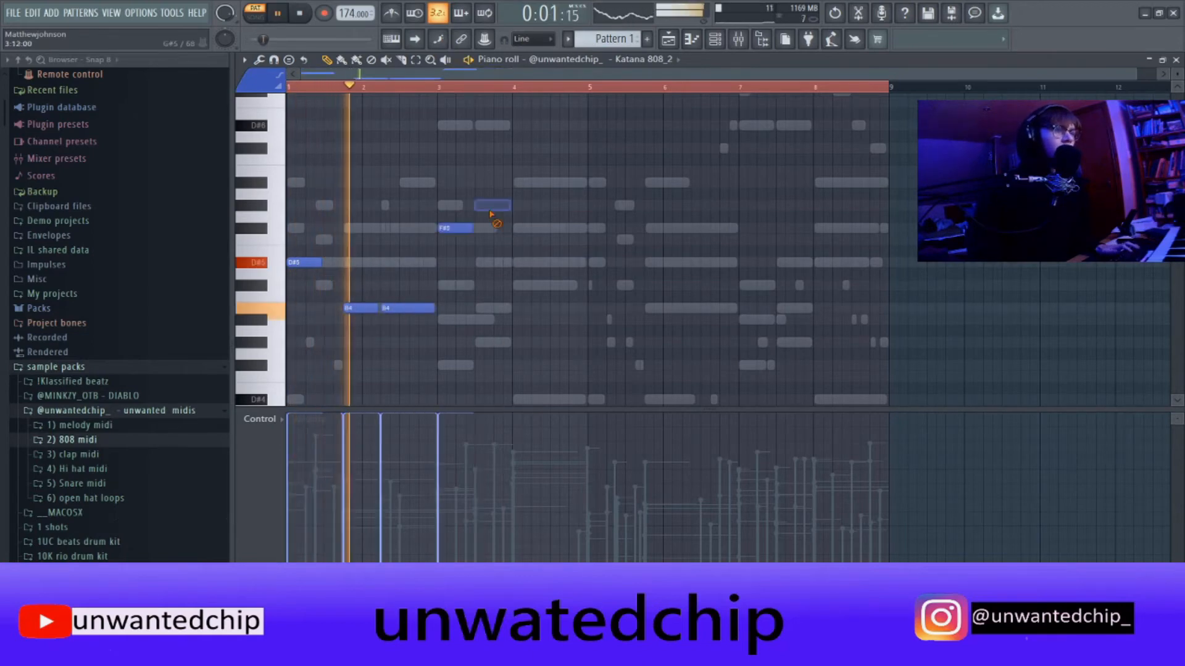
{"action": "left_click_drag", "start_coordinate": [458, 228], "coordinate": [464, 229]}
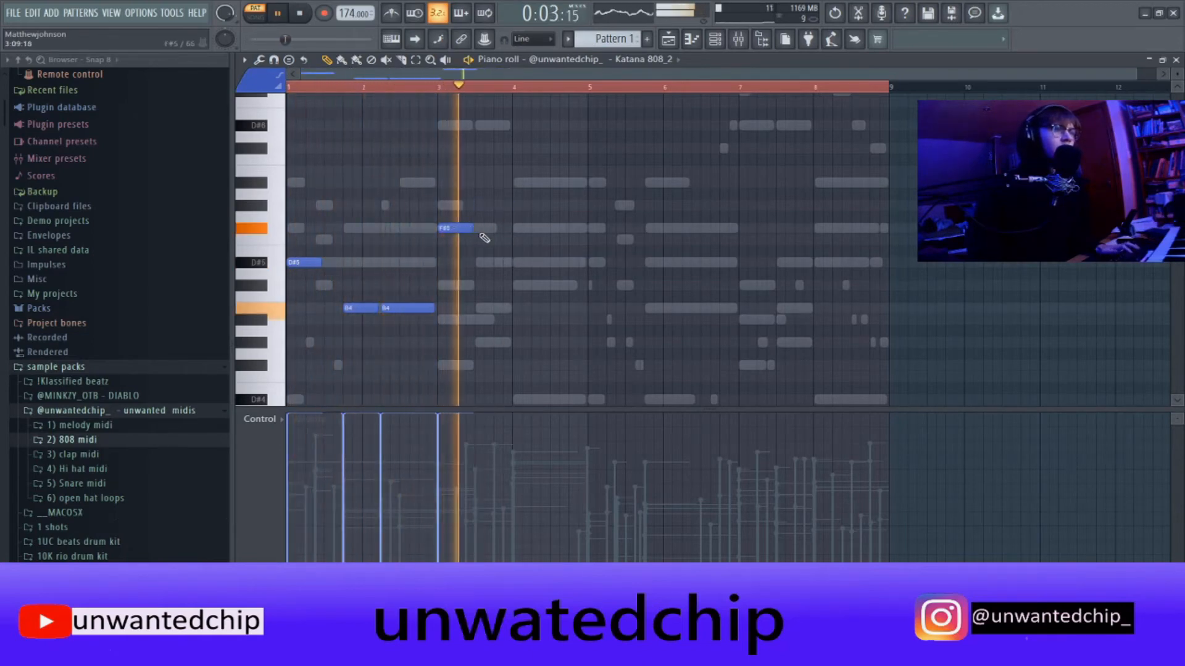
{"action": "left_click", "coordinate": [492, 231]}
{"action": "key", "text": "space"}
{"action": "key", "text": "space"}
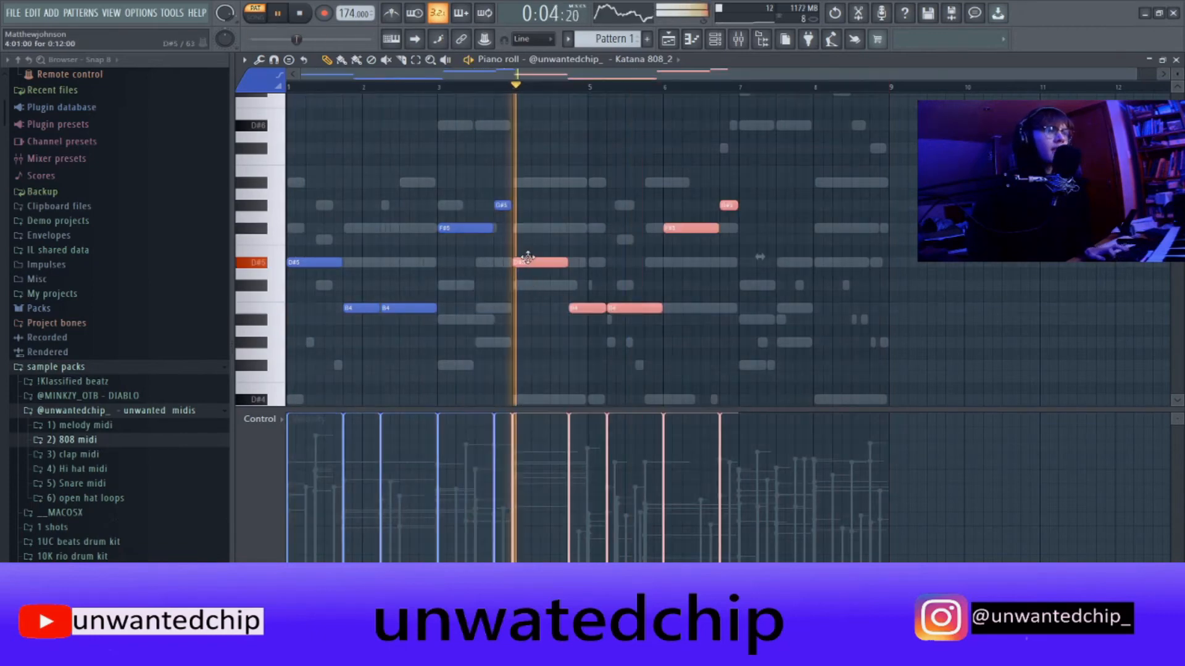
Move the duplicated 808 phrase to start at bar 5 and fill bar 4 with a D#5 note.
{"action": "key", "text": "space"}
{"action": "left_click_drag", "start_coordinate": [524, 252], "coordinate": [585, 266]}
{"action": "key", "text": "space"}
{"action": "key", "text": "space"}
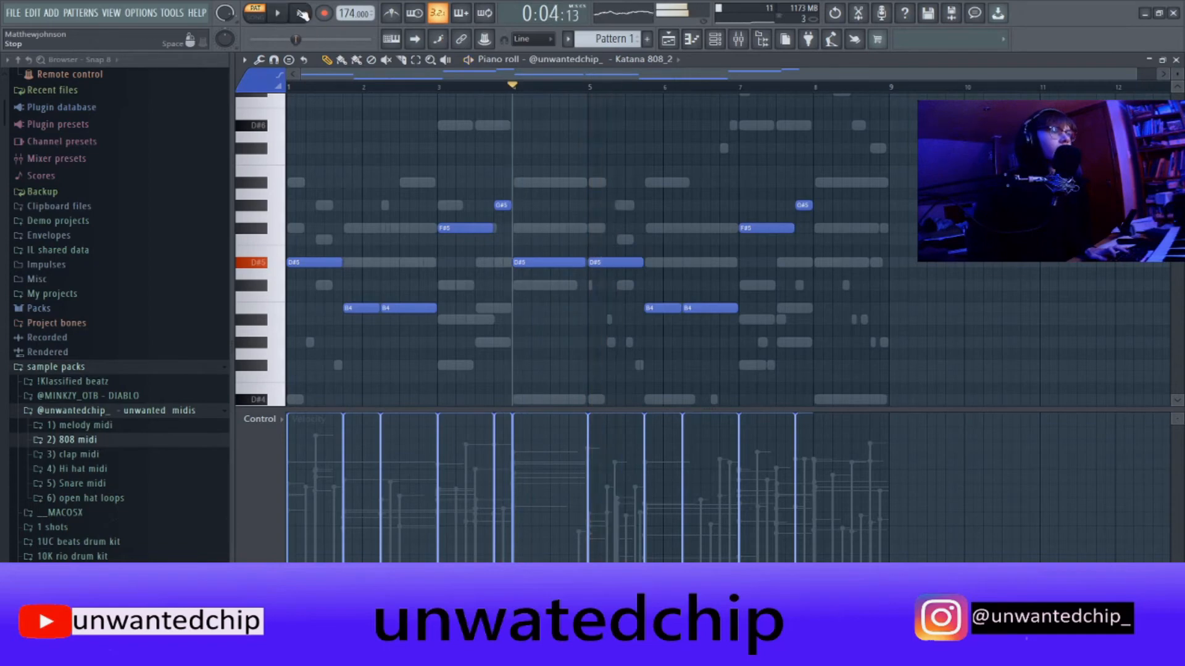
{"action": "left_click", "coordinate": [290, 87]}
{"action": "key", "text": "space"}
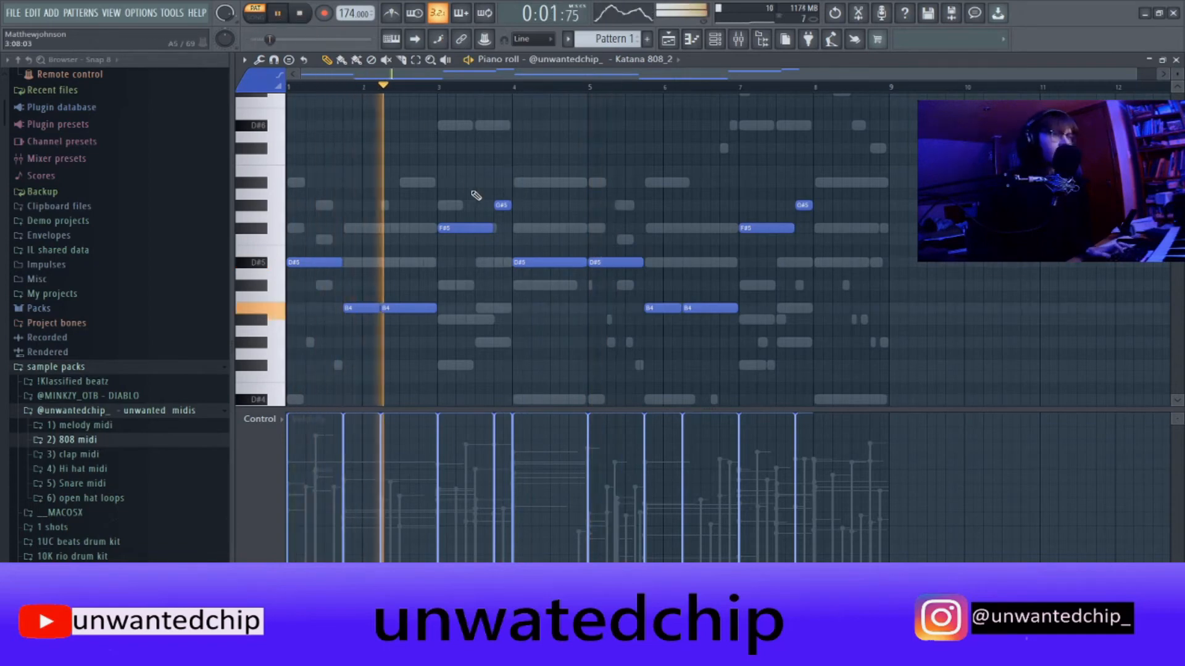
Play the pattern and complete the 808 line with two D#5 notes in bar 8.
{"action": "key", "text": "Escape"}
{"action": "left_click", "coordinate": [495, 142]}
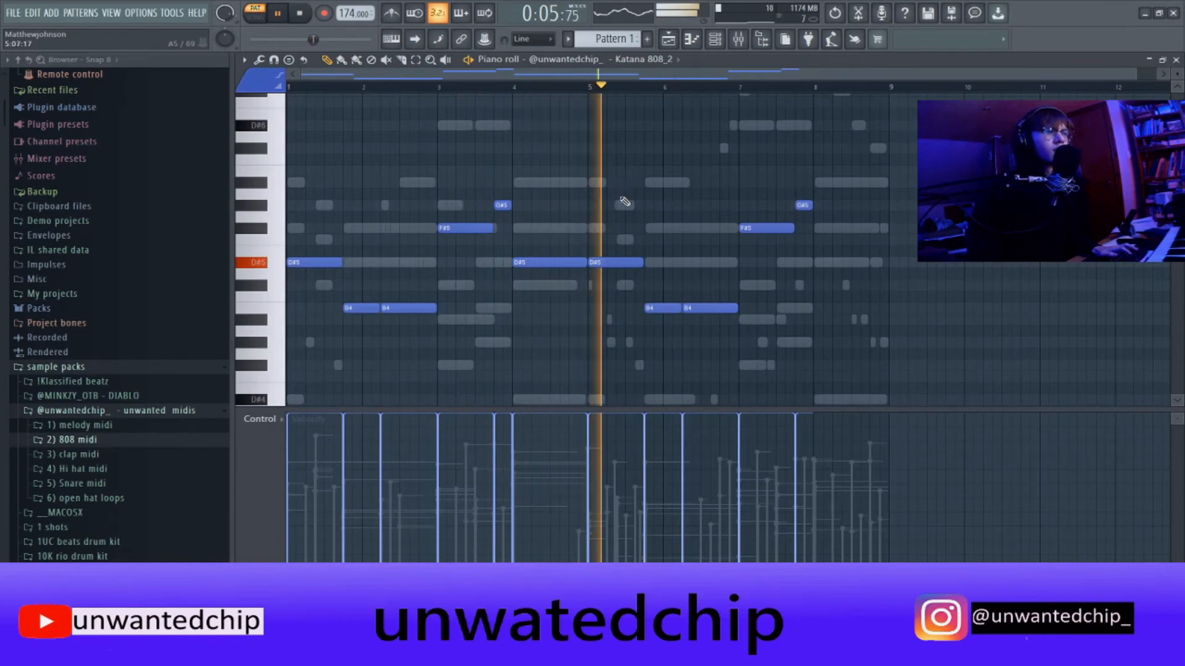
{"action": "scroll", "coordinate": [864, 264], "scroll_direction": "up", "scroll_amount": 4}
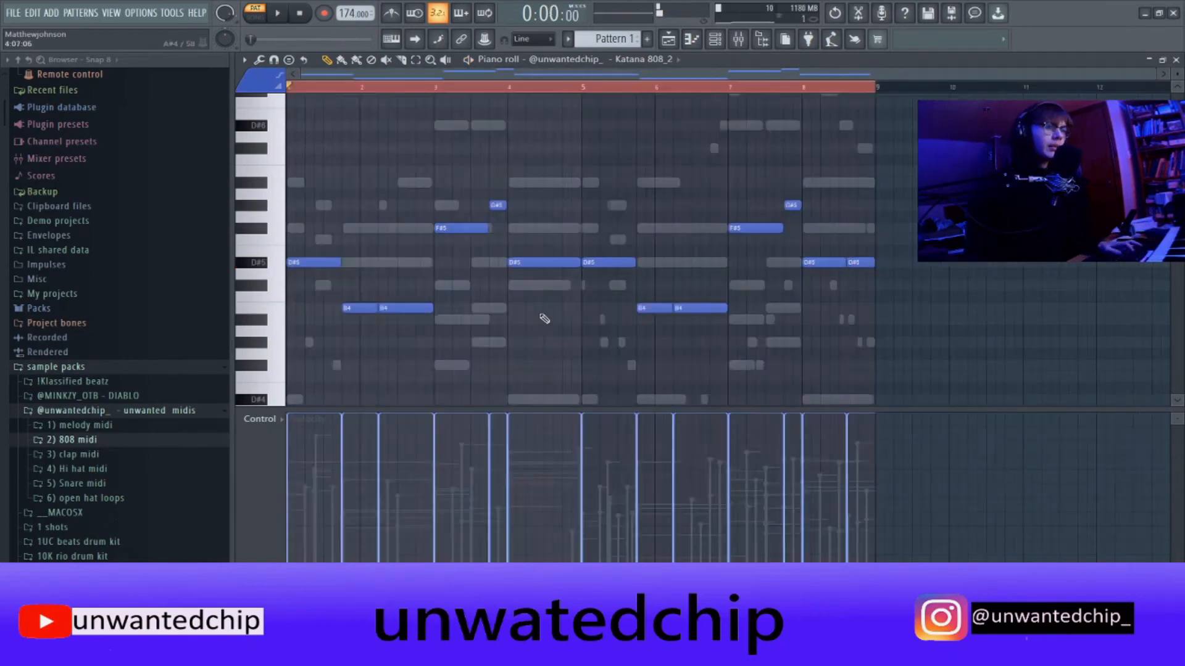
{"action": "key", "text": "Escape"}
Open the Fruity Limiter on the master and raise its limiter ceiling to 12.0 dB.
{"action": "key", "text": "F9"}
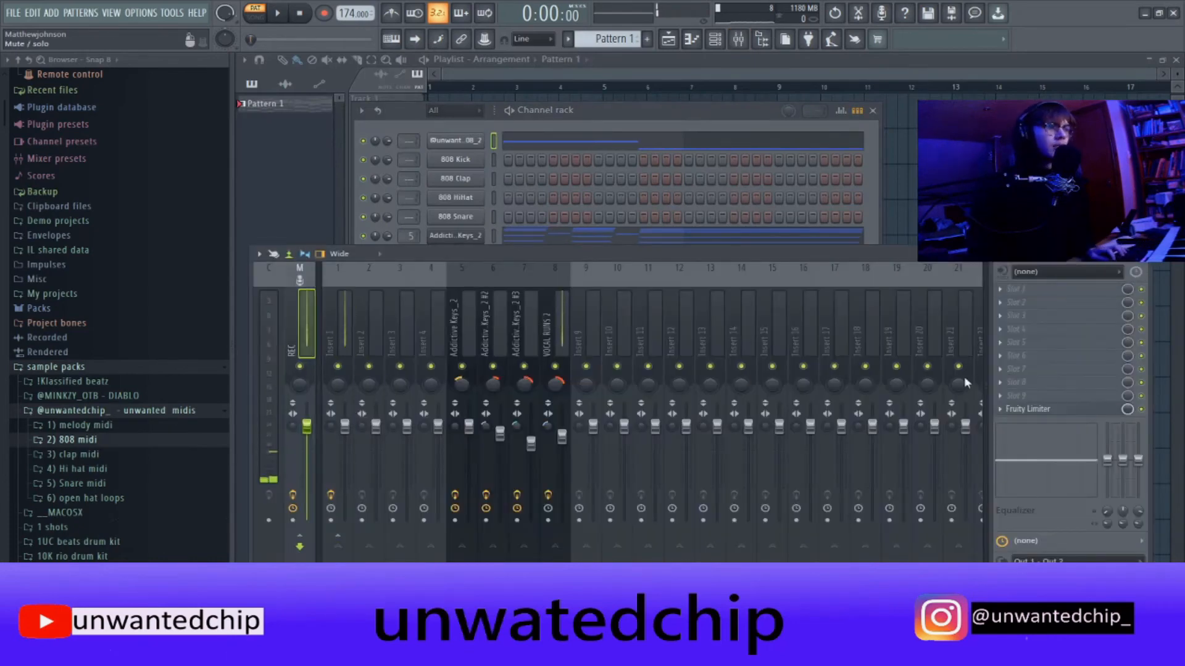
{"action": "left_click", "coordinate": [1028, 410]}
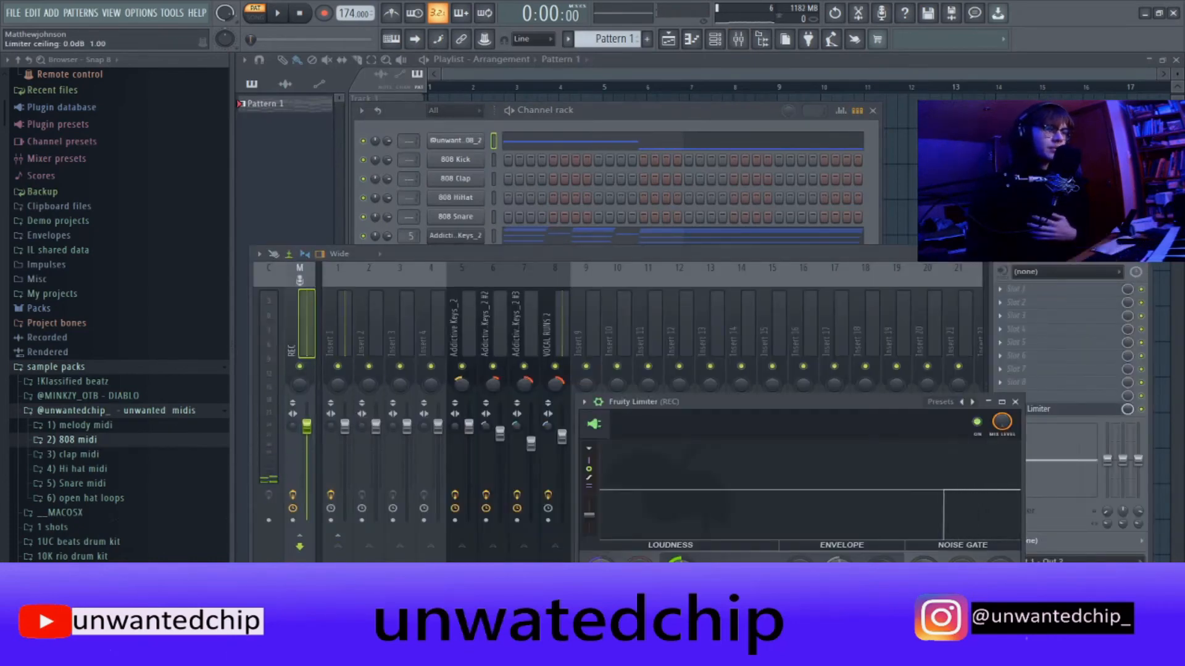
{"action": "left_click", "coordinate": [1015, 402]}
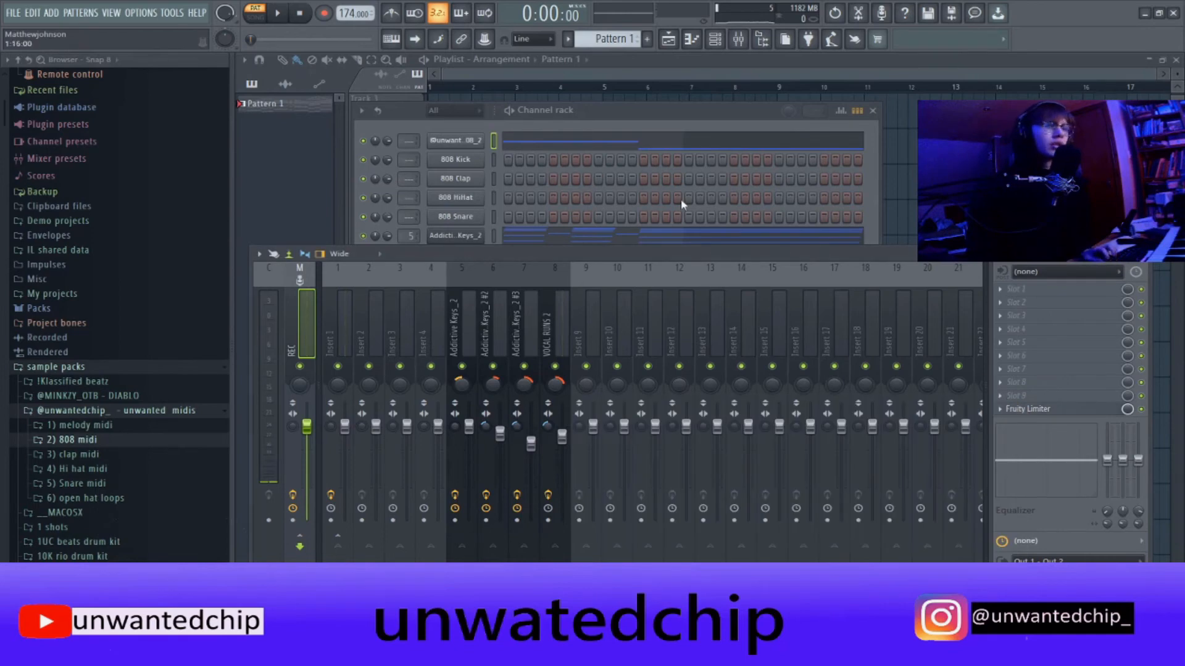
{"action": "left_click", "coordinate": [1018, 409]}
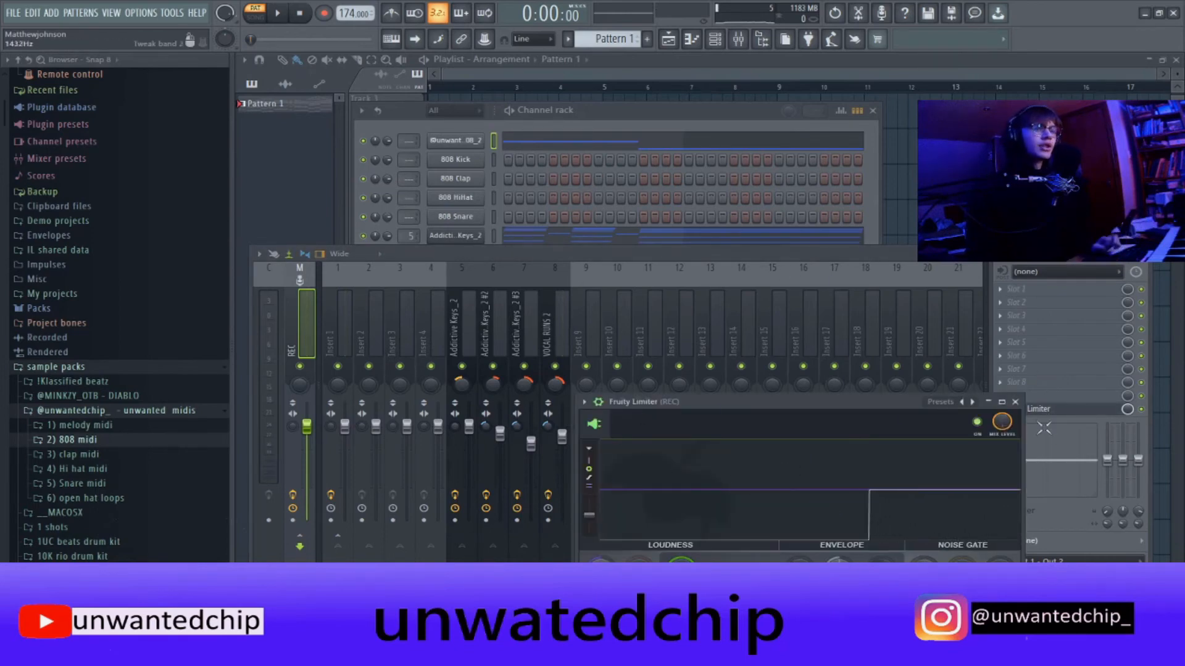
{"action": "left_click", "coordinate": [1015, 403]}
Open the Katana 808_2 sampler settings and add a small boost in its precomputed effects.
{"action": "left_click", "coordinate": [455, 140]}
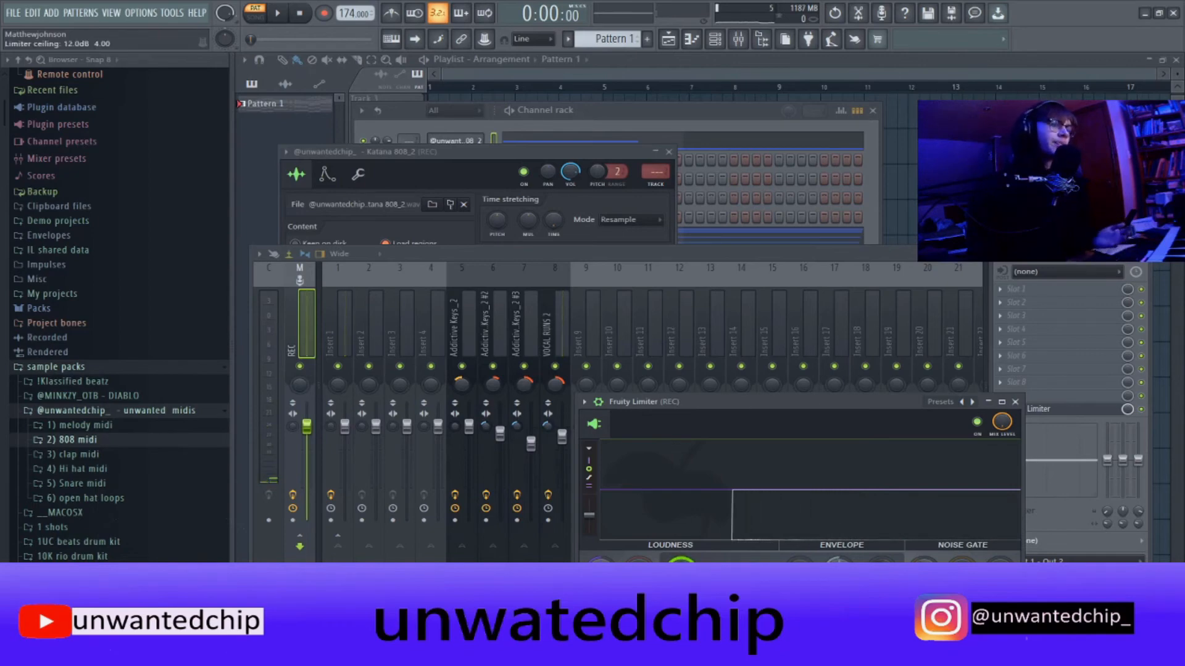
{"action": "left_click", "coordinate": [1015, 402]}
{"action": "left_click_drag", "start_coordinate": [423, 159], "coordinate": [427, 115]}
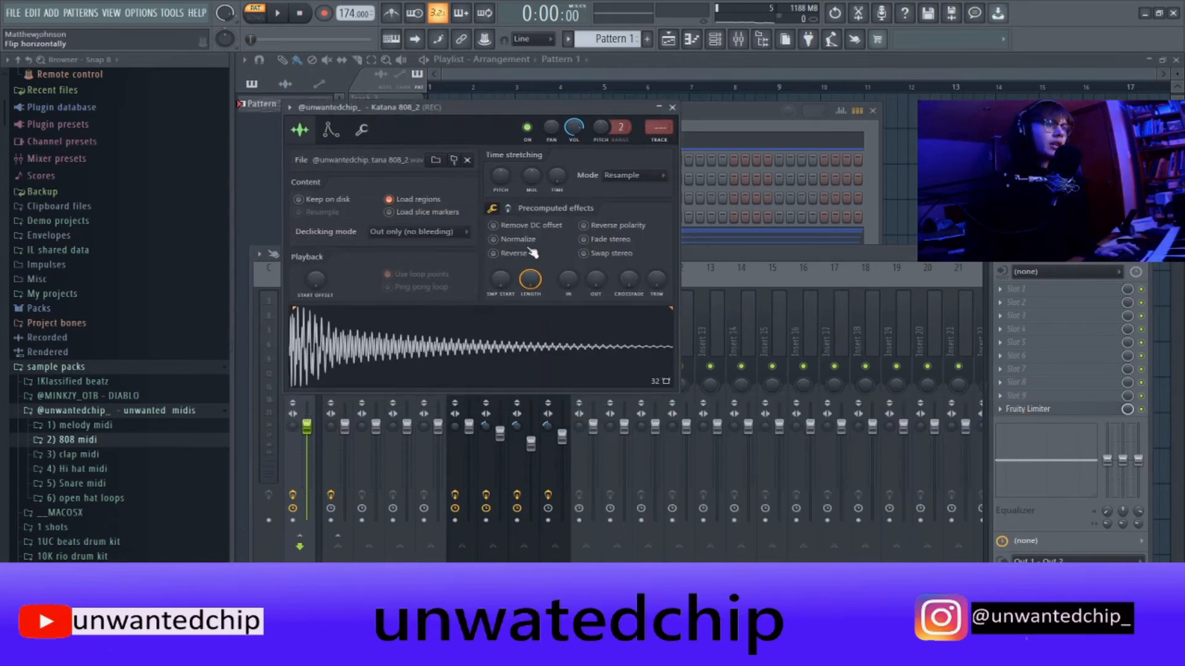
{"action": "left_click", "coordinate": [508, 208]}
{"action": "left_click", "coordinate": [493, 209]}
{"action": "left_click", "coordinate": [508, 209]}
{"action": "left_click_drag", "start_coordinate": [501, 231], "coordinate": [501, 220]}
Shift the 808's precomputed EQ frequency balance to 36% while the pattern plays.
{"action": "key", "text": "space"}
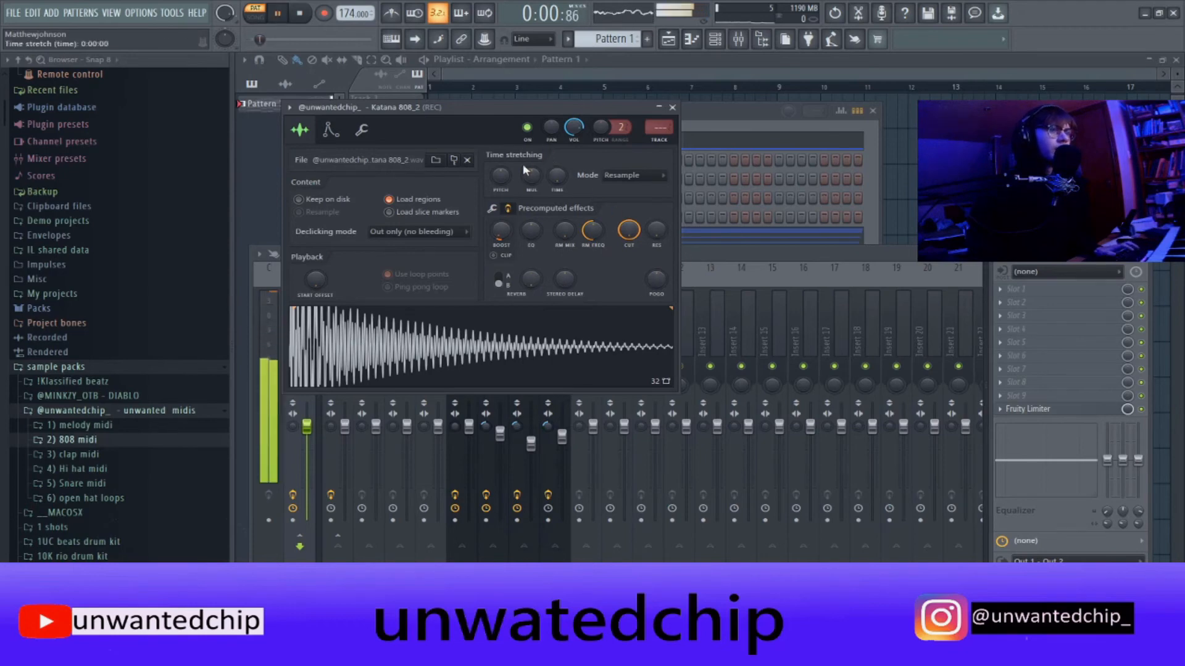
{"action": "left_click_drag", "start_coordinate": [530, 230], "coordinate": [509, 243]}
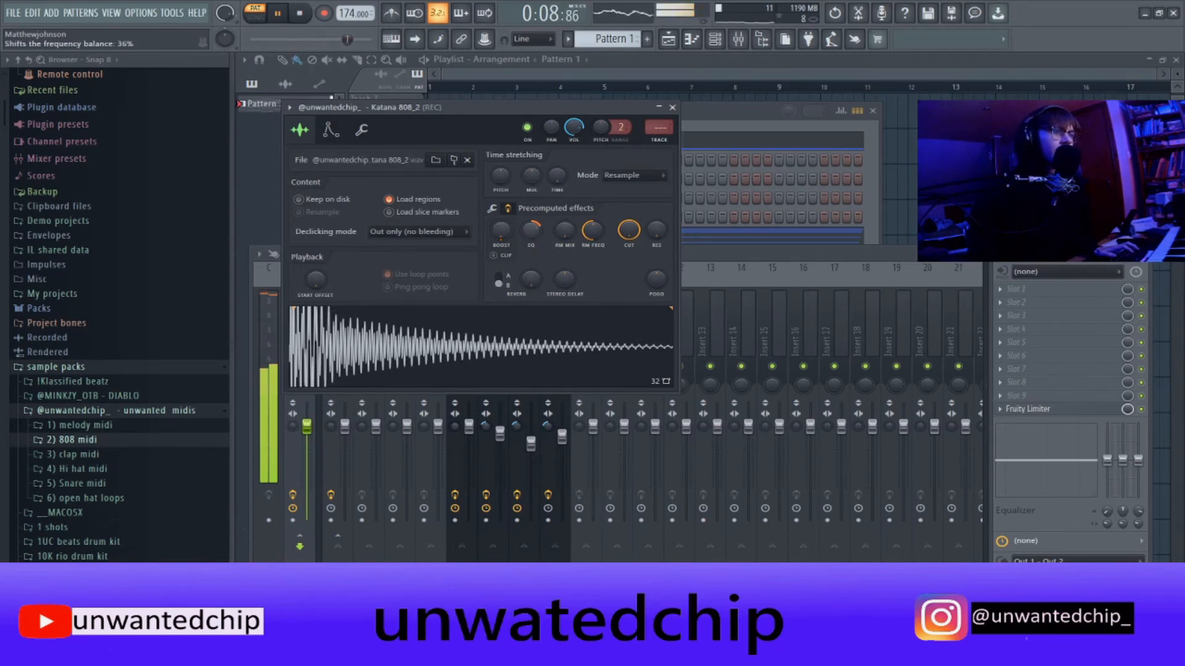
{"action": "left_click", "coordinate": [507, 208]}
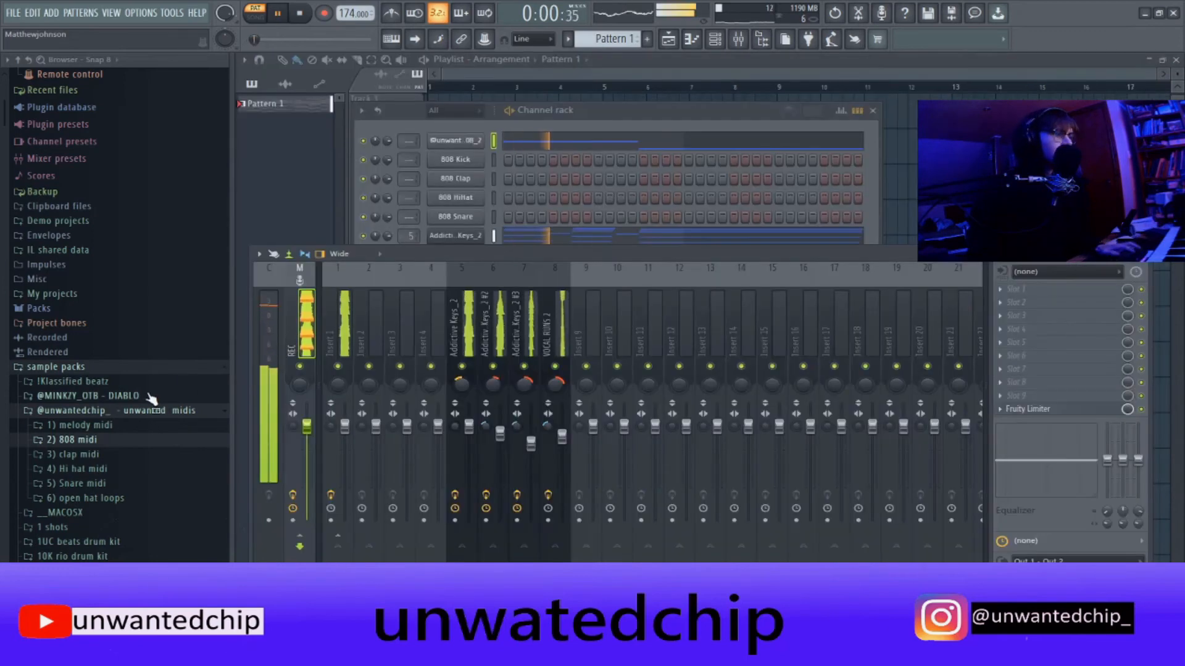
Stop playback and load the slap clap MIDI pattern from the unwanted midis pack onto the 808 Clap channel.
{"action": "key", "text": "space"}
{"action": "left_click", "coordinate": [102, 455]}
{"action": "left_click_drag", "start_coordinate": [91, 476], "coordinate": [456, 179]}
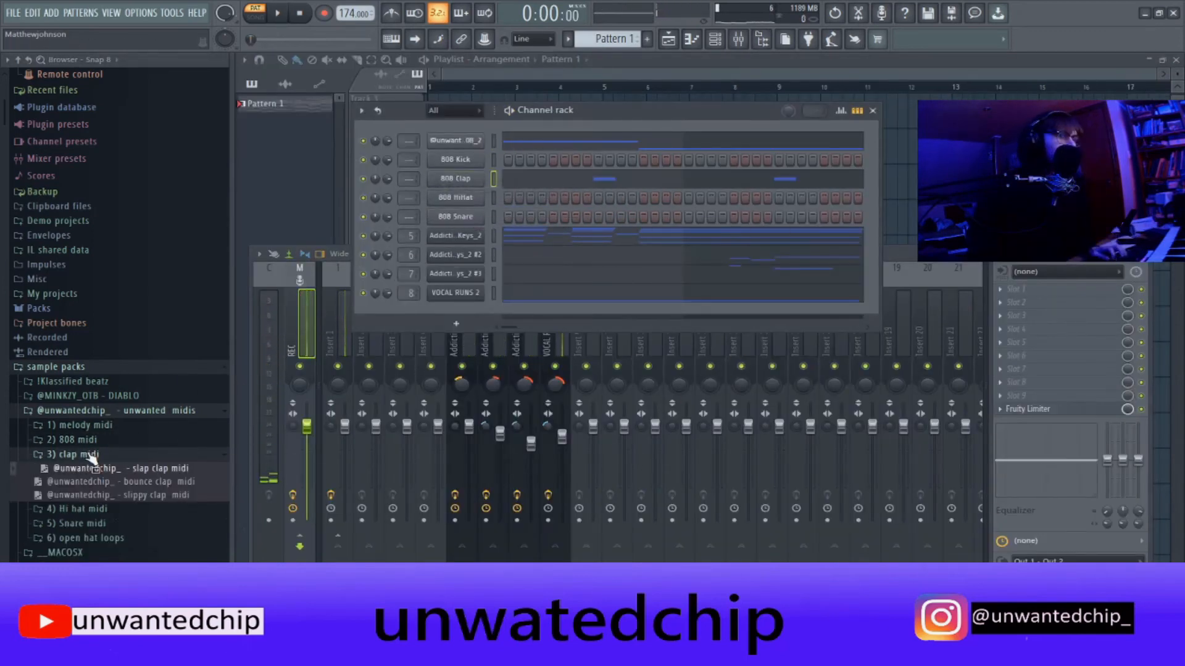
Audition the pack's hi hat MIDI patterns on the 808 HiHat channel and keep the hot choccy pattern.
{"action": "left_click", "coordinate": [92, 458]}
{"action": "left_click", "coordinate": [80, 469]}
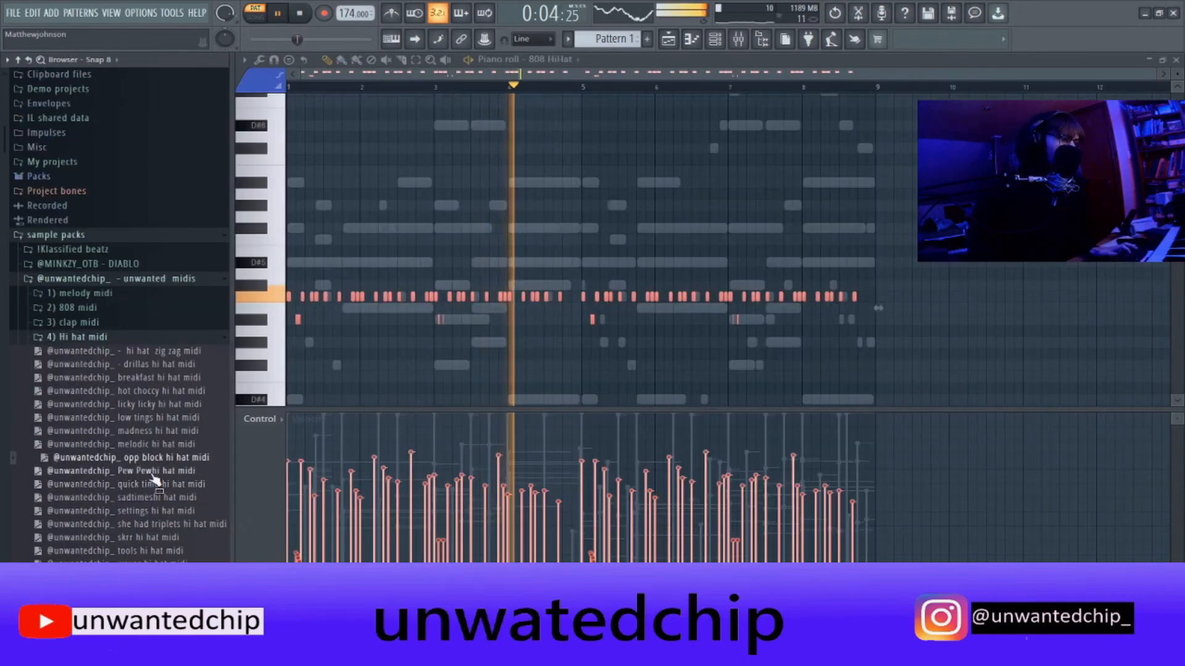
{"action": "left_click_drag", "start_coordinate": [158, 471], "coordinate": [157, 480]}
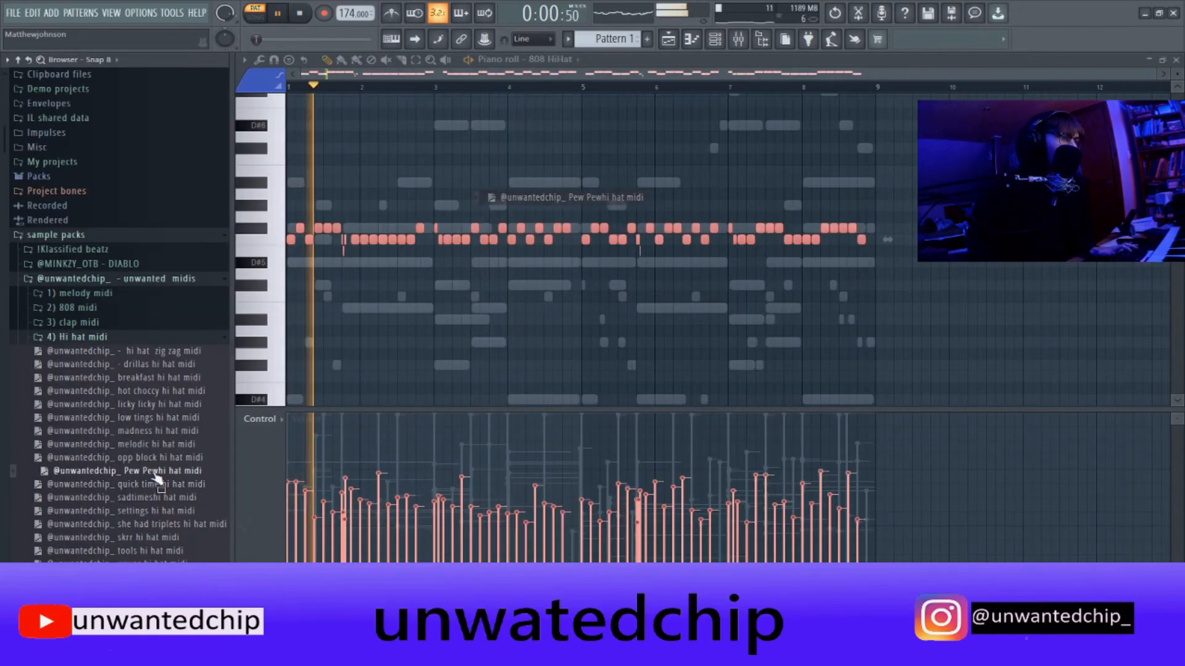
{"action": "left_click", "coordinate": [135, 485]}
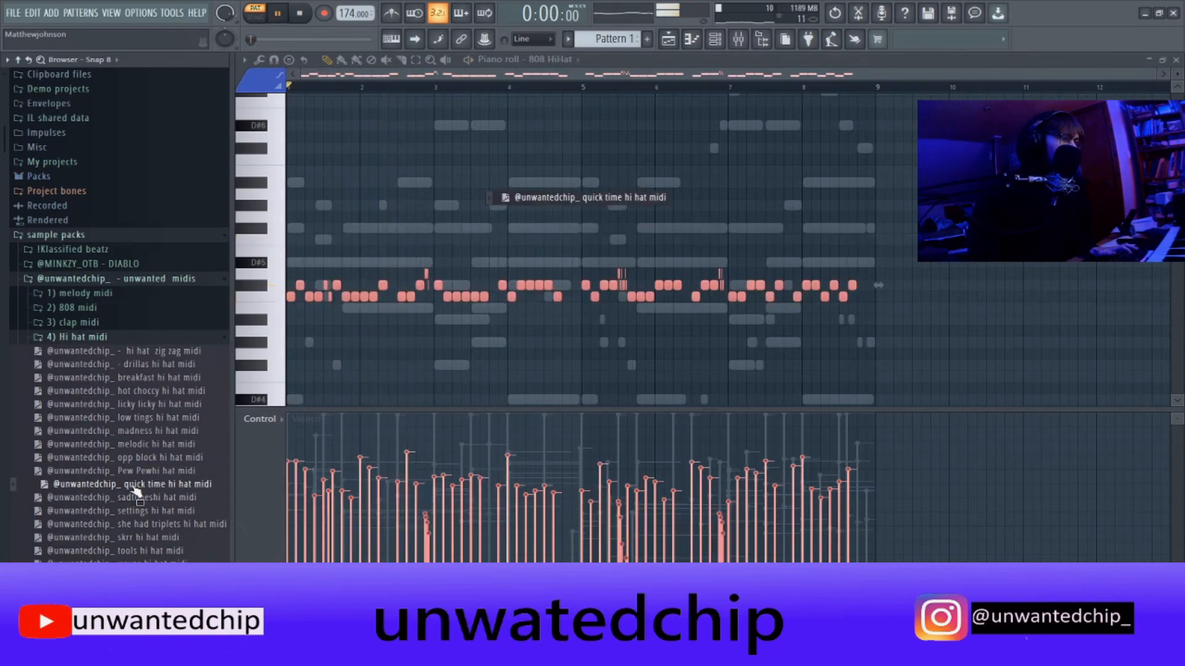
{"action": "left_click", "coordinate": [142, 512]}
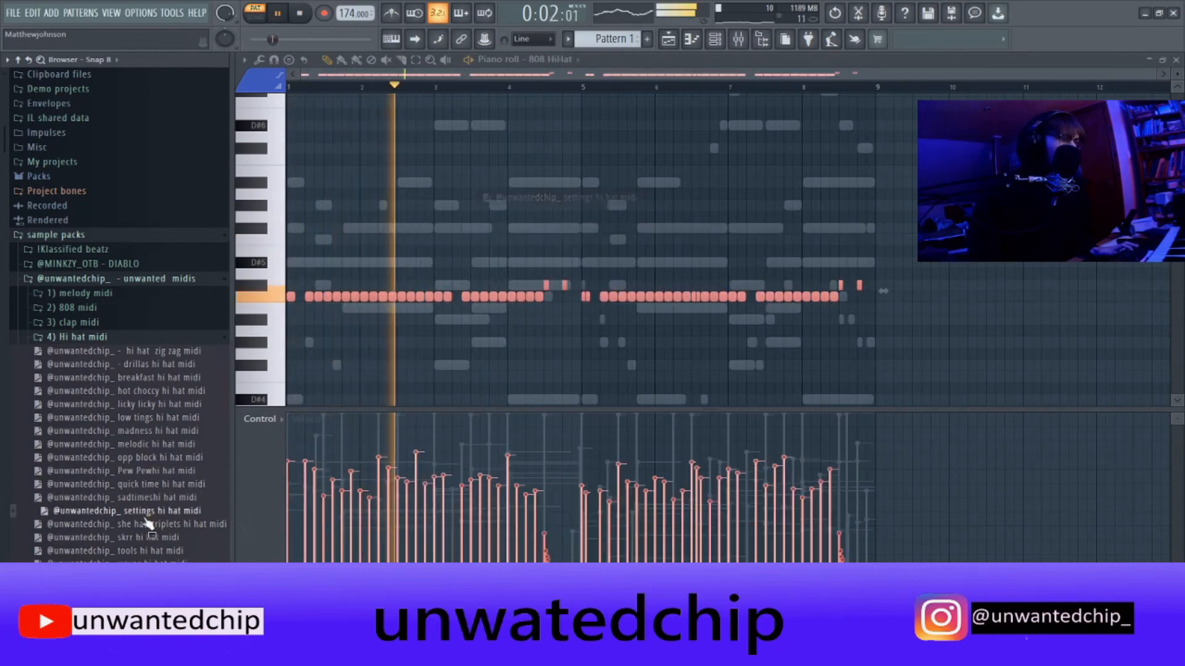
{"action": "left_click", "coordinate": [145, 537]}
{"action": "left_click", "coordinate": [142, 550]}
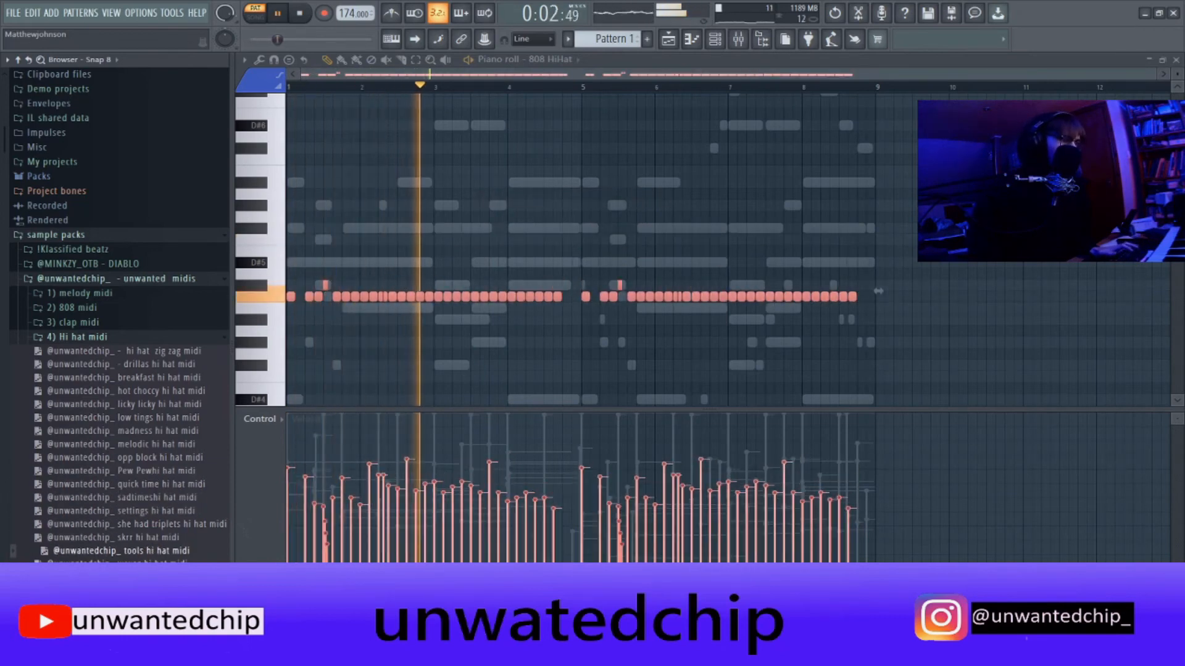
{"action": "left_click_drag", "start_coordinate": [117, 551], "coordinate": [502, 191]}
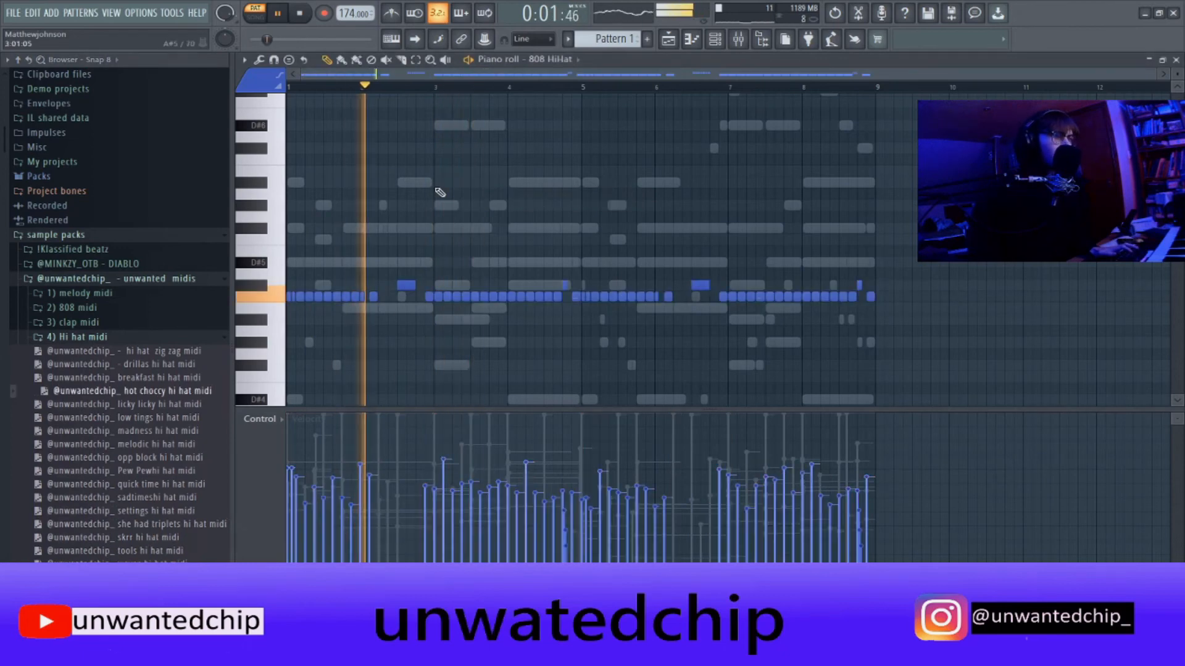
{"action": "key", "text": "F7"}
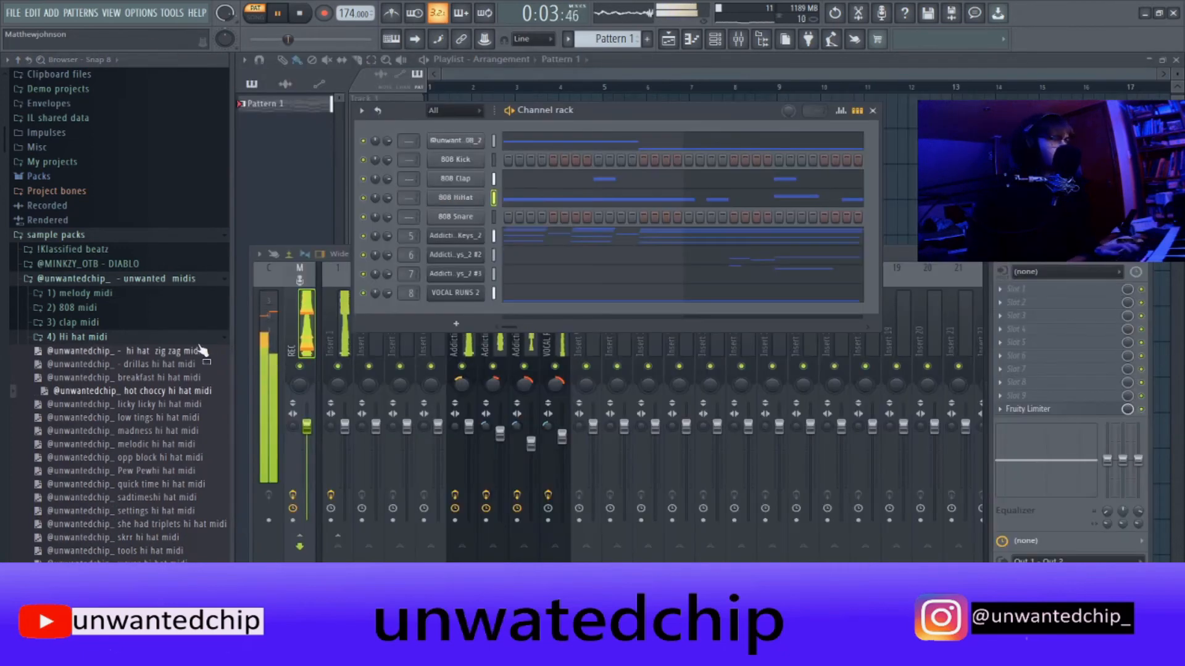
Stop playback and load the uzi snare MIDI pattern onto the 808 Snare channel.
{"action": "left_click", "coordinate": [122, 338]}
{"action": "key", "text": "space"}
{"action": "left_click", "coordinate": [120, 352]}
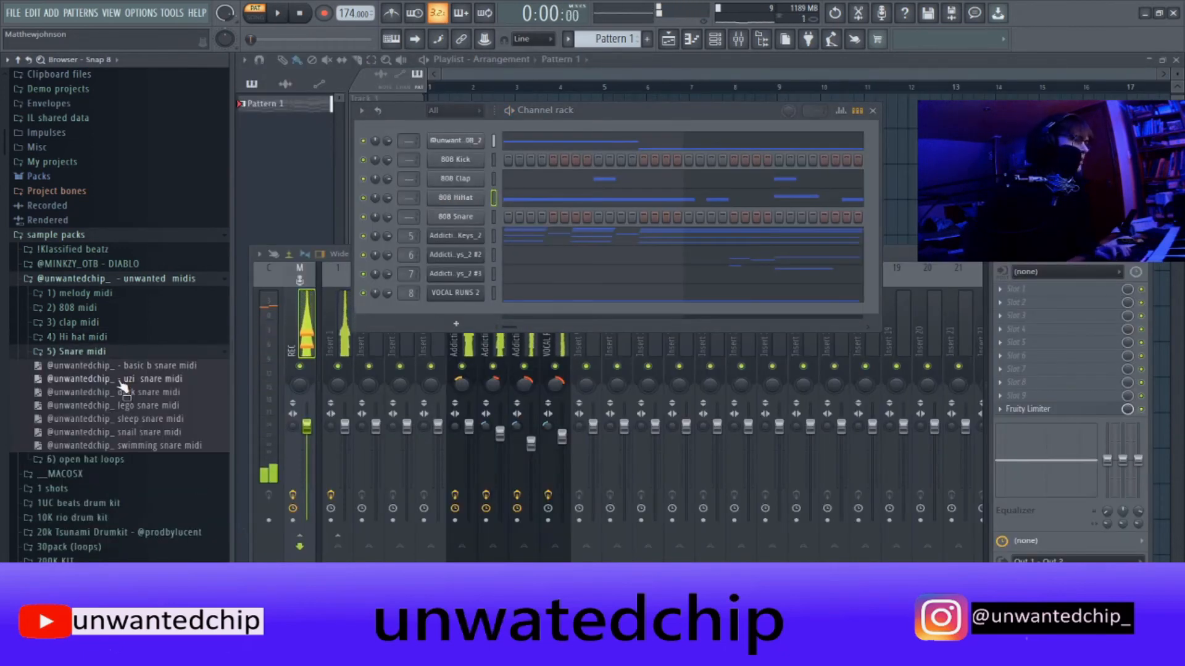
{"action": "left_click_drag", "start_coordinate": [120, 381], "coordinate": [470, 217]}
{"action": "left_click", "coordinate": [173, 355]}
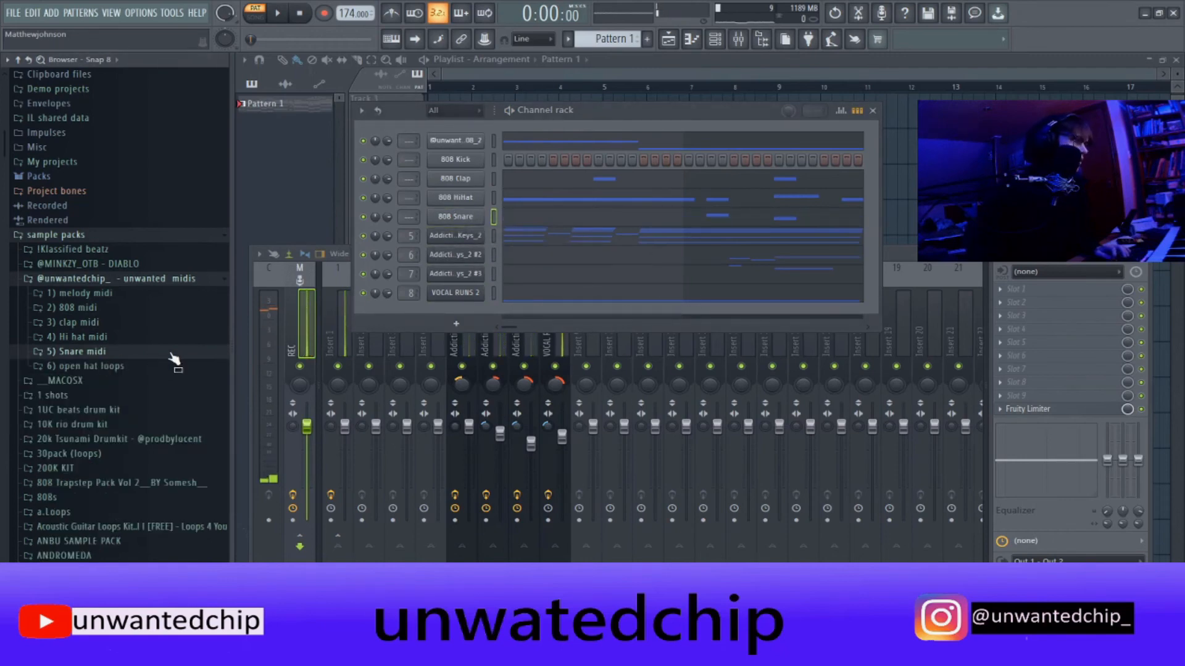
Place the smaurai open hat loop in the playlist from bar 1 on Track 4, directly beneath Pattern 1.
{"action": "left_click", "coordinate": [104, 369]}
{"action": "left_click", "coordinate": [140, 394]}
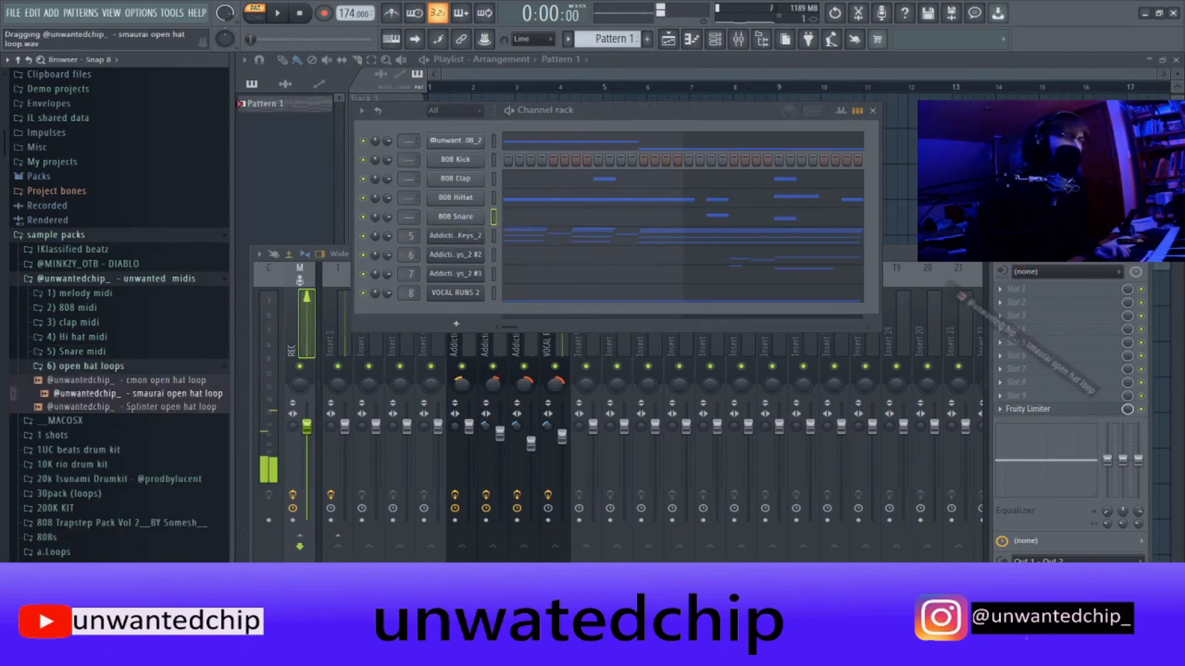
{"action": "left_click_drag", "start_coordinate": [140, 394], "coordinate": [426, 102]}
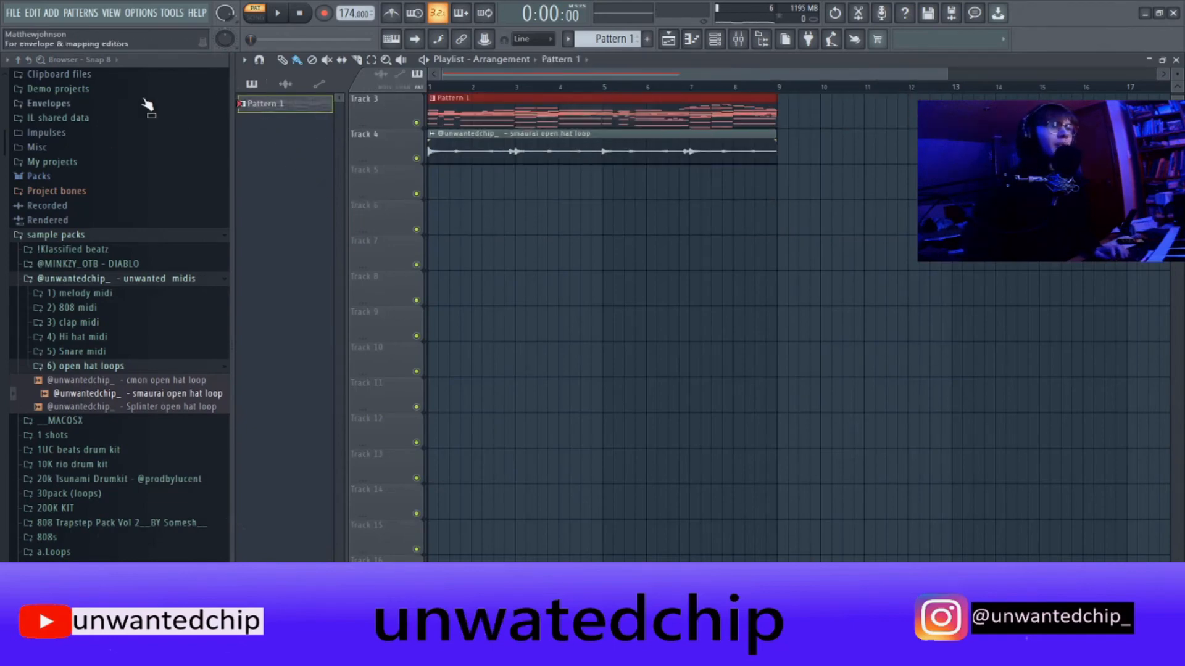
{"action": "left_click", "coordinate": [96, 364]}
{"action": "left_click", "coordinate": [86, 279]}
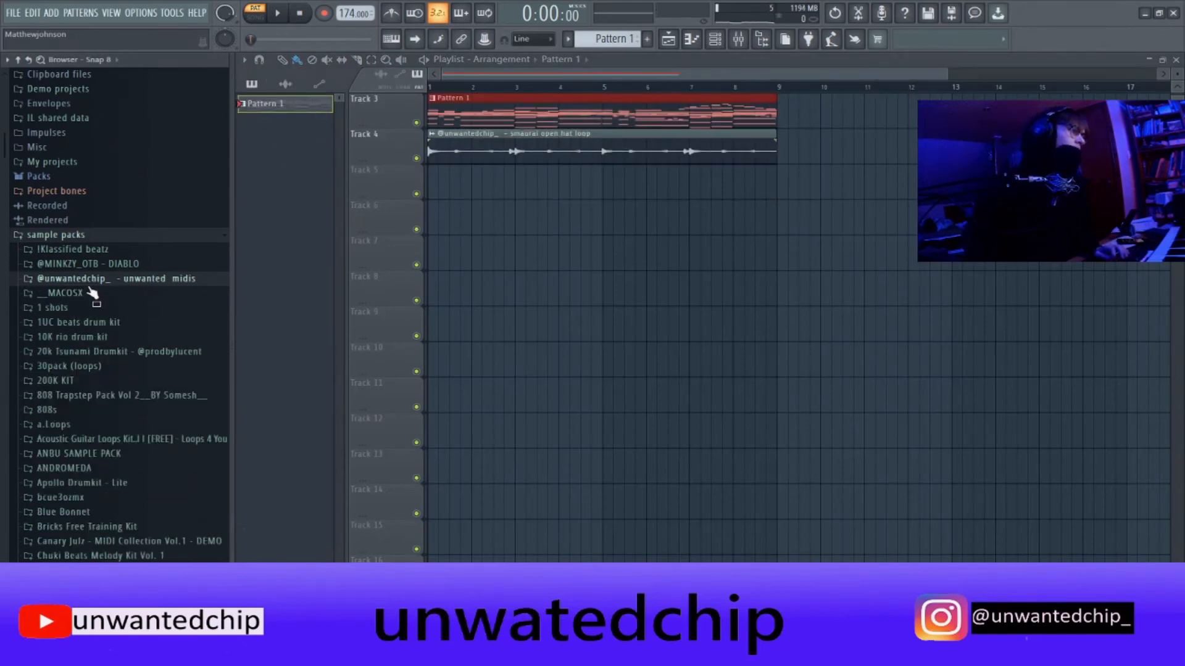
Show all channels in the rack and replace the 808 Clap sound with clap [ loud ] from the 1UC beats drum kit.
{"action": "left_click", "coordinate": [79, 322]}
{"action": "left_click", "coordinate": [77, 355]}
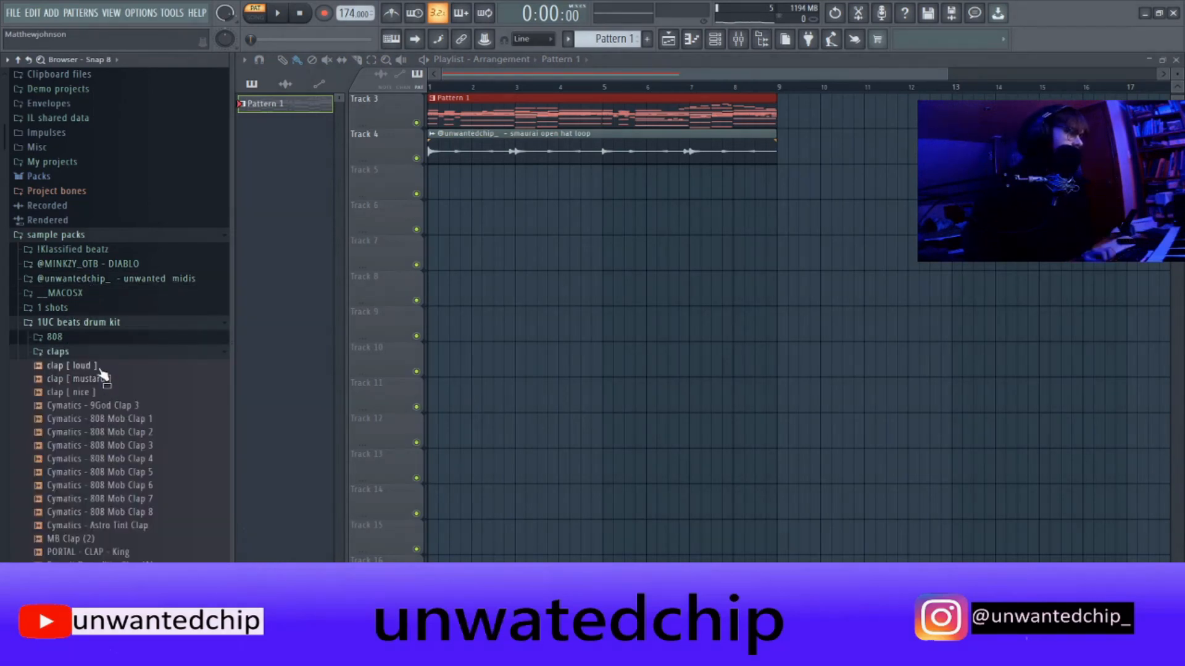
{"action": "key", "text": "F7"}
{"action": "key", "text": "F6"}
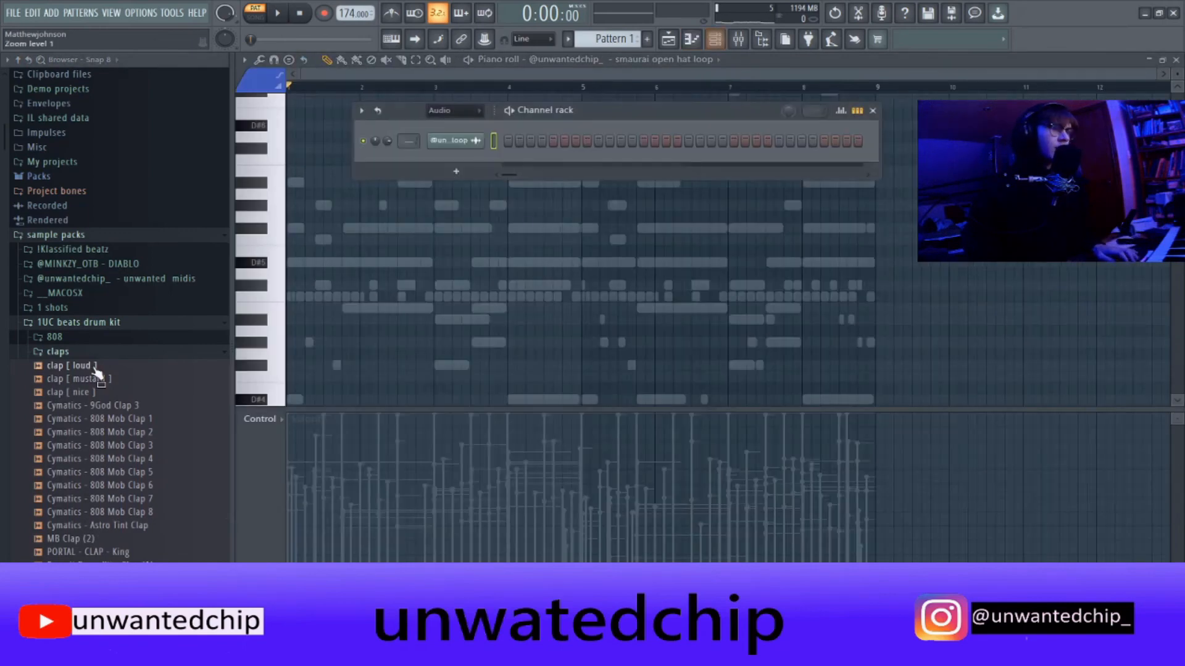
{"action": "left_click", "coordinate": [440, 112]}
{"action": "left_click", "coordinate": [436, 123]}
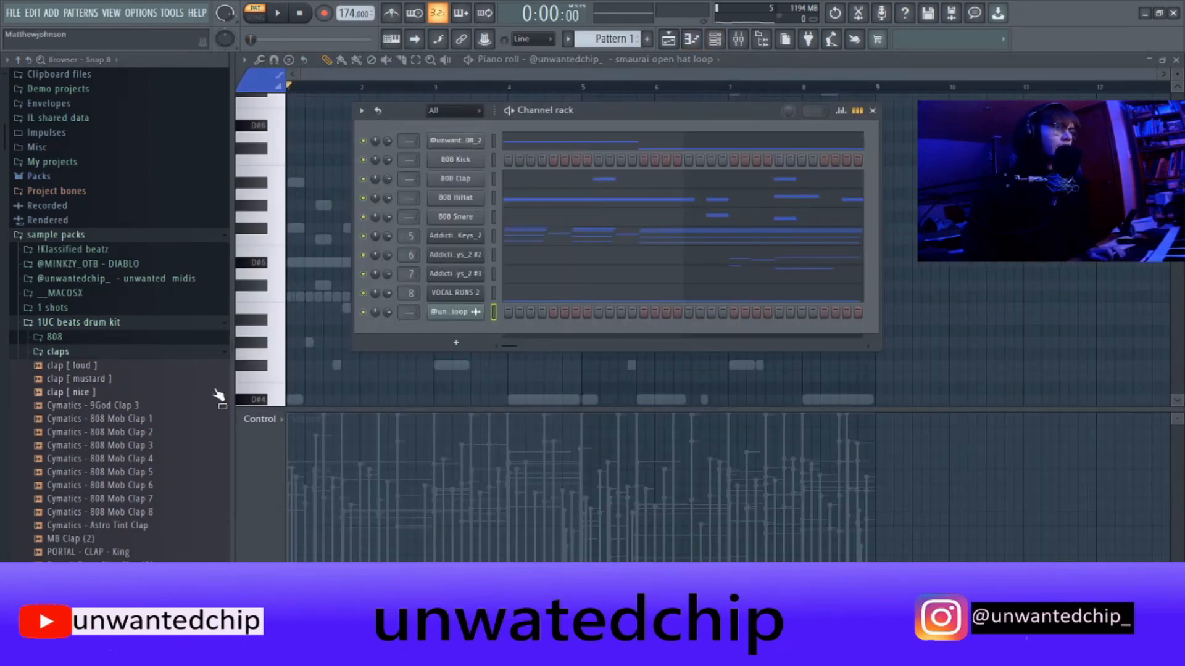
{"action": "left_click_drag", "start_coordinate": [97, 369], "coordinate": [456, 179]}
{"action": "left_click", "coordinate": [58, 351]}
Preview the kit's closed hats and replace the 808 HiHat sound with FLTIPS - CH Mellow Hat.
{"action": "left_click", "coordinate": [70, 411]}
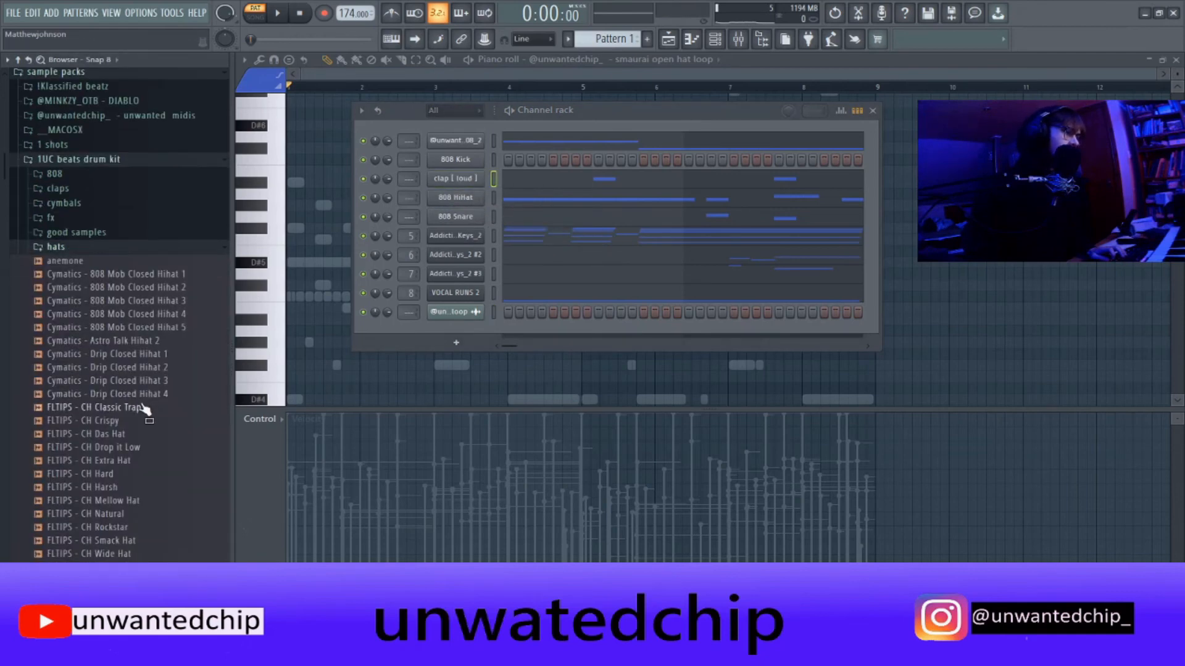
{"action": "left_click", "coordinate": [117, 447]}
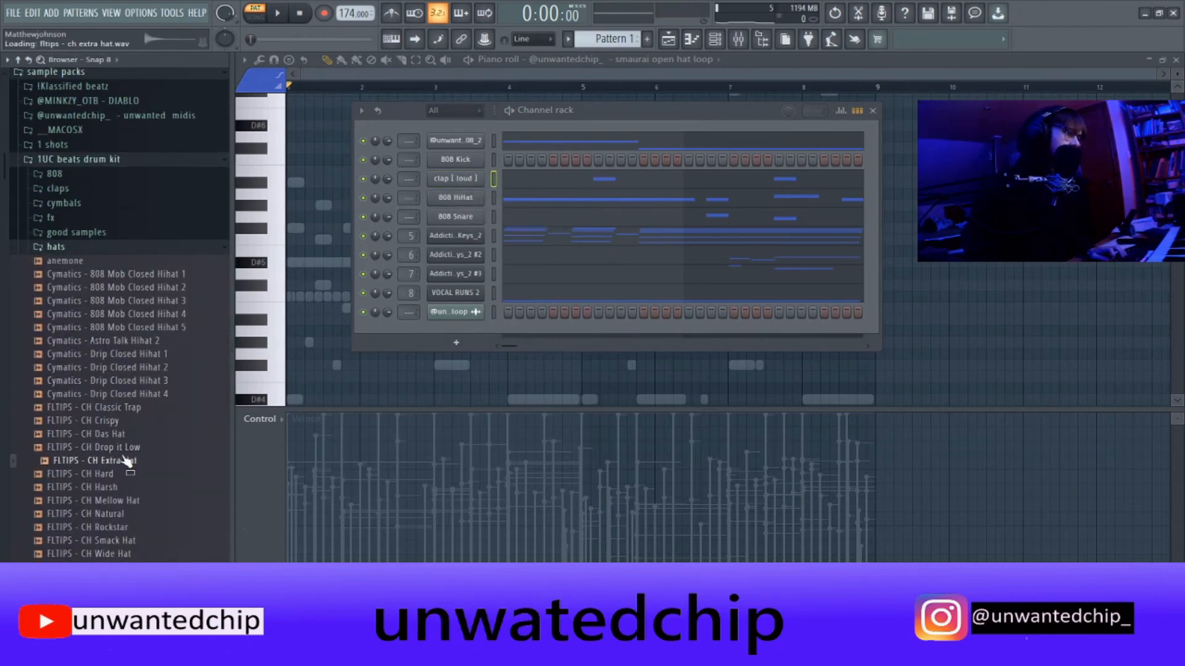
{"action": "left_click", "coordinate": [113, 502]}
{"action": "left_click_drag", "start_coordinate": [127, 503], "coordinate": [470, 198]}
{"action": "key", "text": "space"}
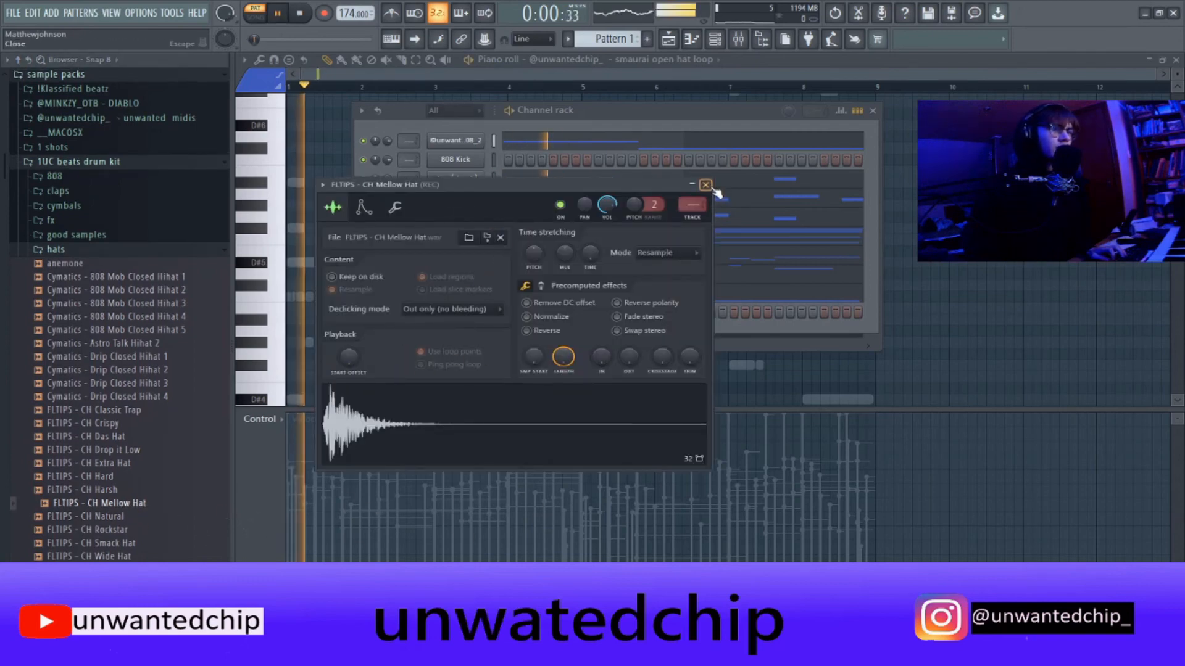
{"action": "left_click", "coordinate": [705, 185]}
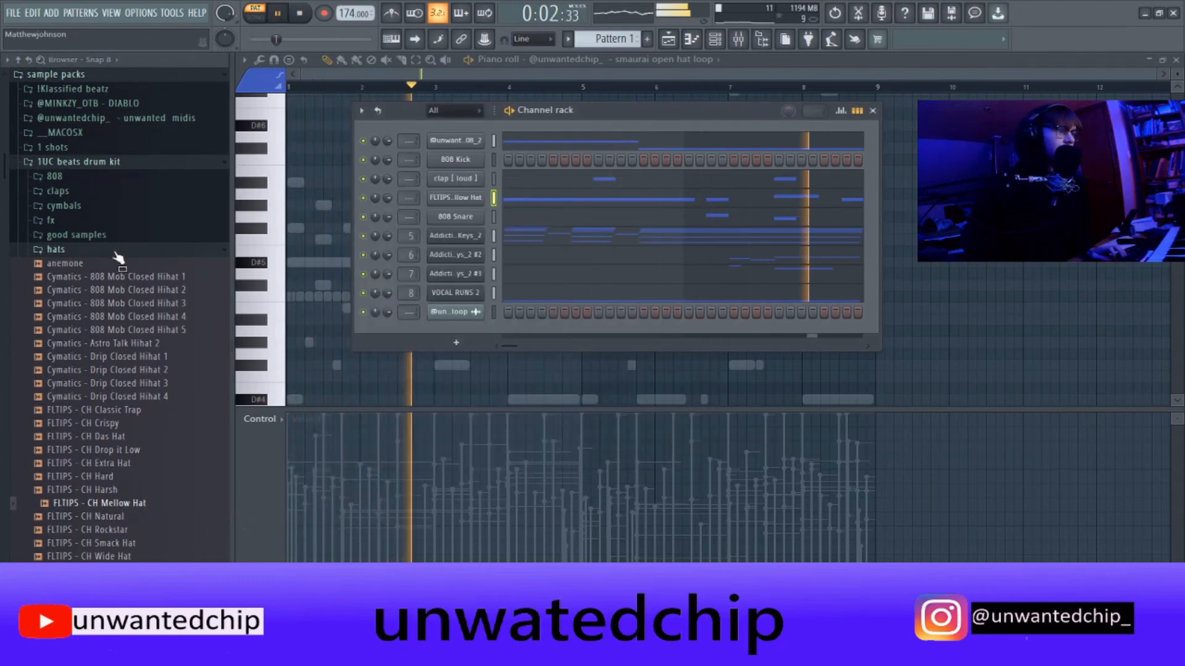
Replace the 808 Snare sound with PORTAL - SNARE - Snake from the drum kit's snares.
{"action": "left_click", "coordinate": [55, 249]}
{"action": "left_click", "coordinate": [59, 323]}
{"action": "left_click_drag", "start_coordinate": [141, 484], "coordinate": [457, 216]}
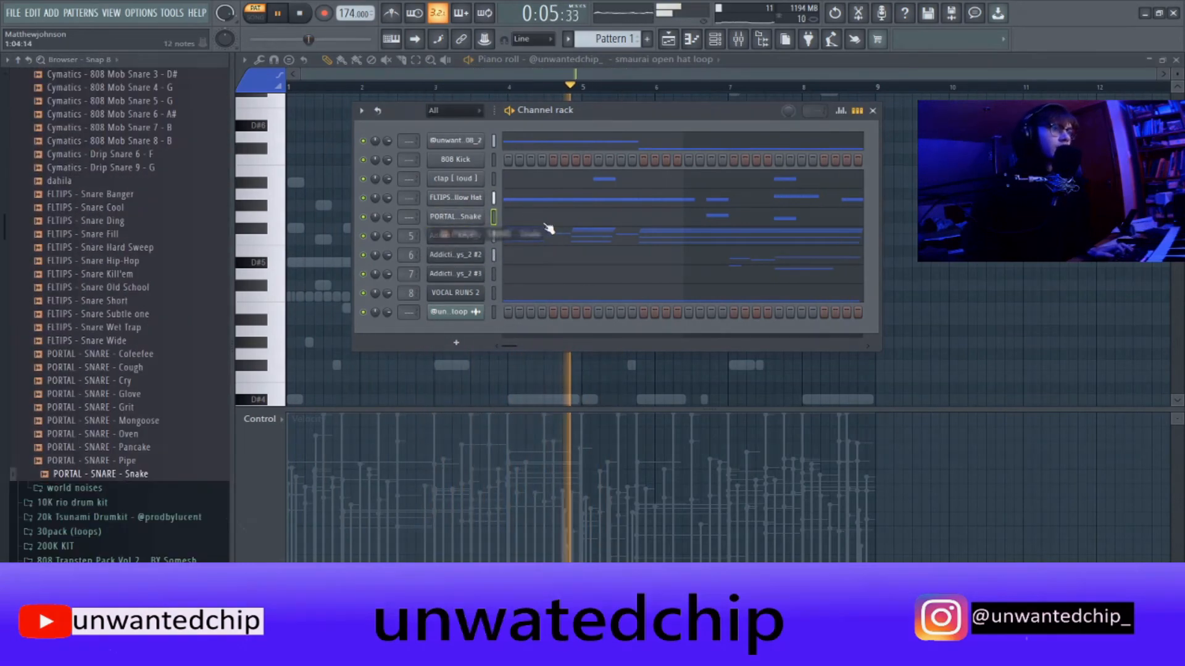
{"action": "left_click_drag", "start_coordinate": [550, 227], "coordinate": [457, 217]}
{"action": "scroll", "coordinate": [114, 313], "scroll_direction": "up", "scroll_amount": 5}
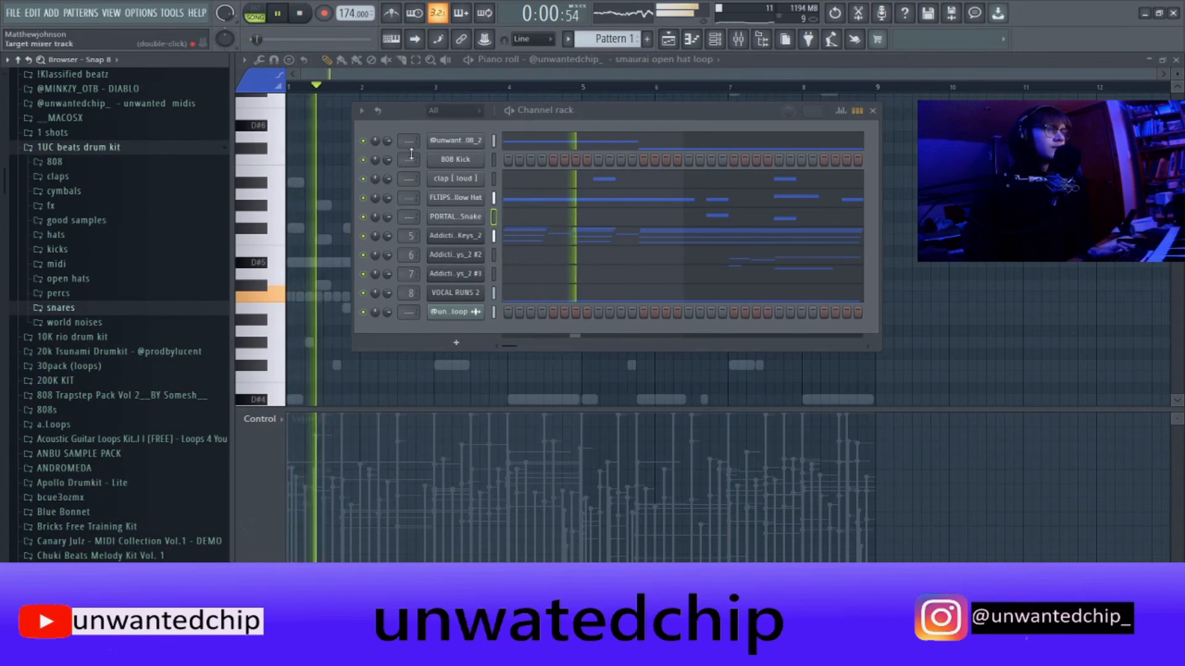
Move the open hat loop channel directly below the snare channel and lower its volume during playback.
{"action": "scroll", "coordinate": [453, 316], "scroll_direction": "up", "scroll_amount": 4}
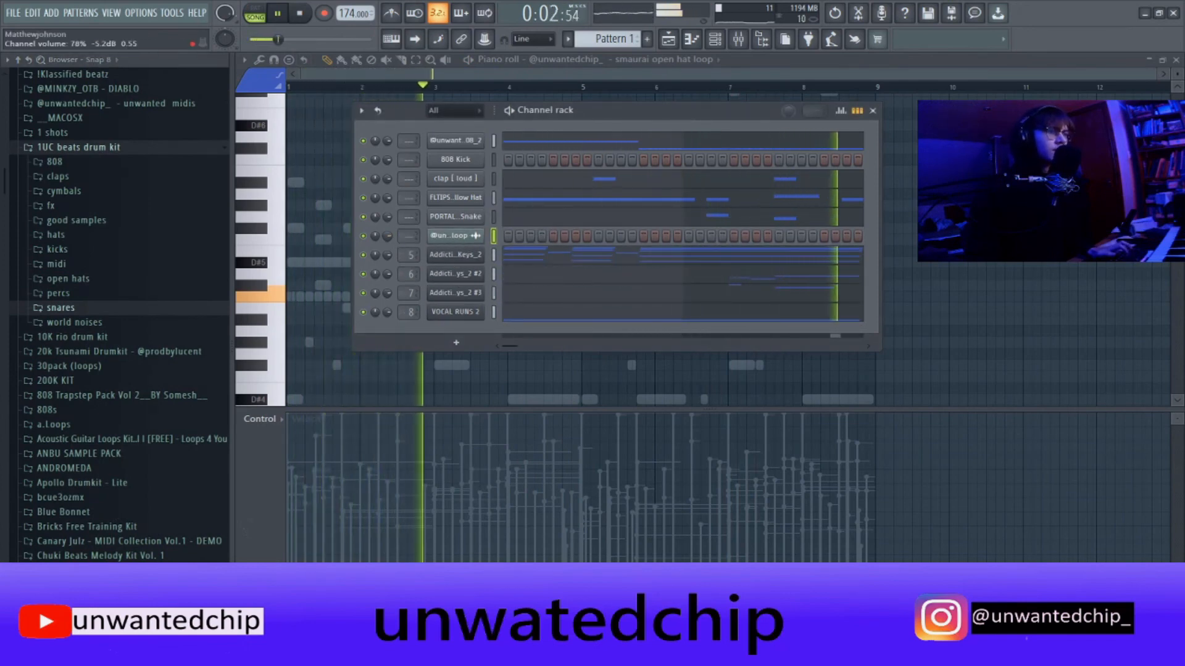
{"action": "left_click_drag", "start_coordinate": [387, 236], "coordinate": [387, 247]}
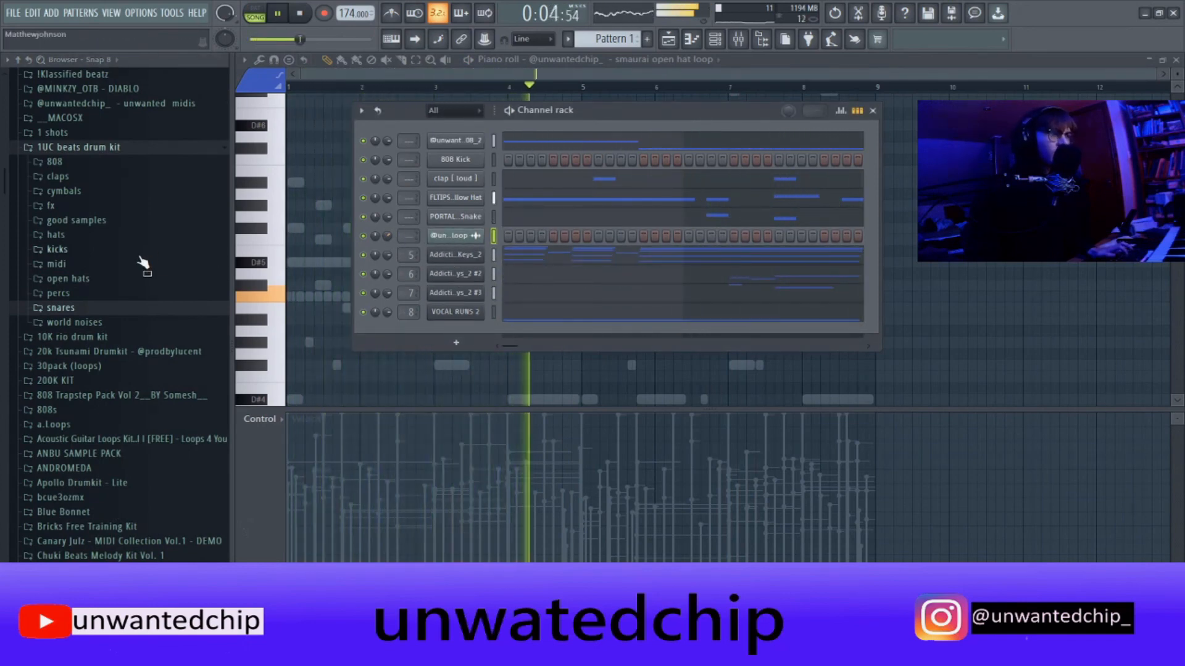
{"action": "key", "text": "space"}
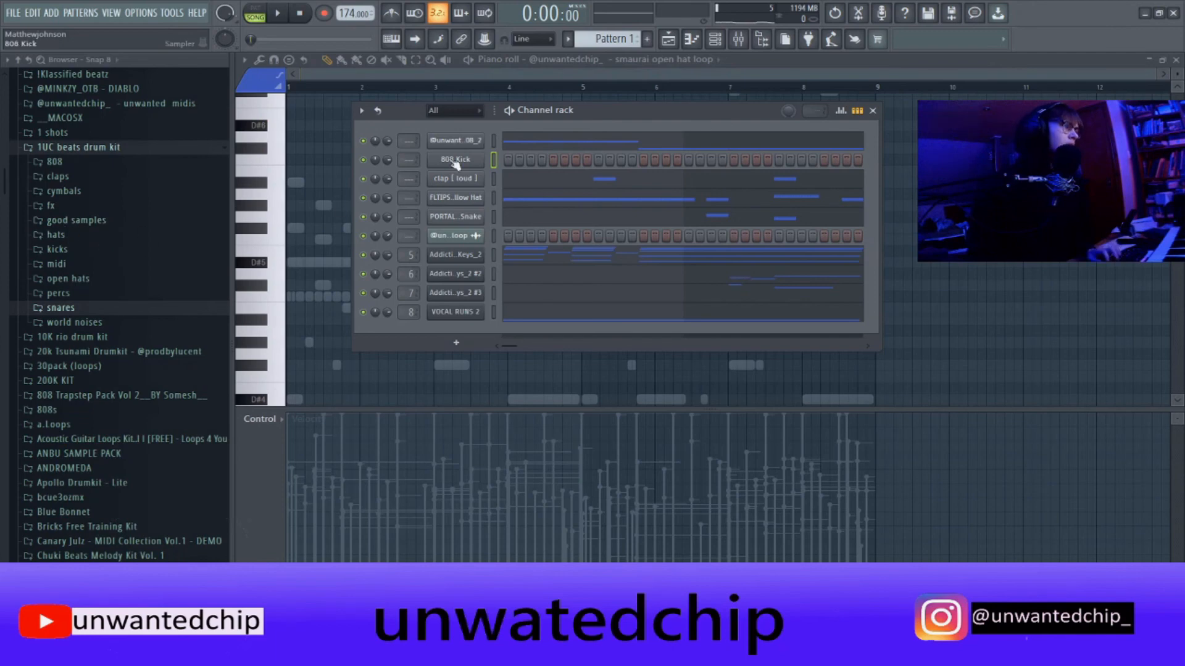
Paste the 808 line into the 808 Kick channel and turn it into short notes all on C5.
{"action": "left_click", "coordinate": [493, 161]}
{"action": "key", "text": "ctrl+v"}
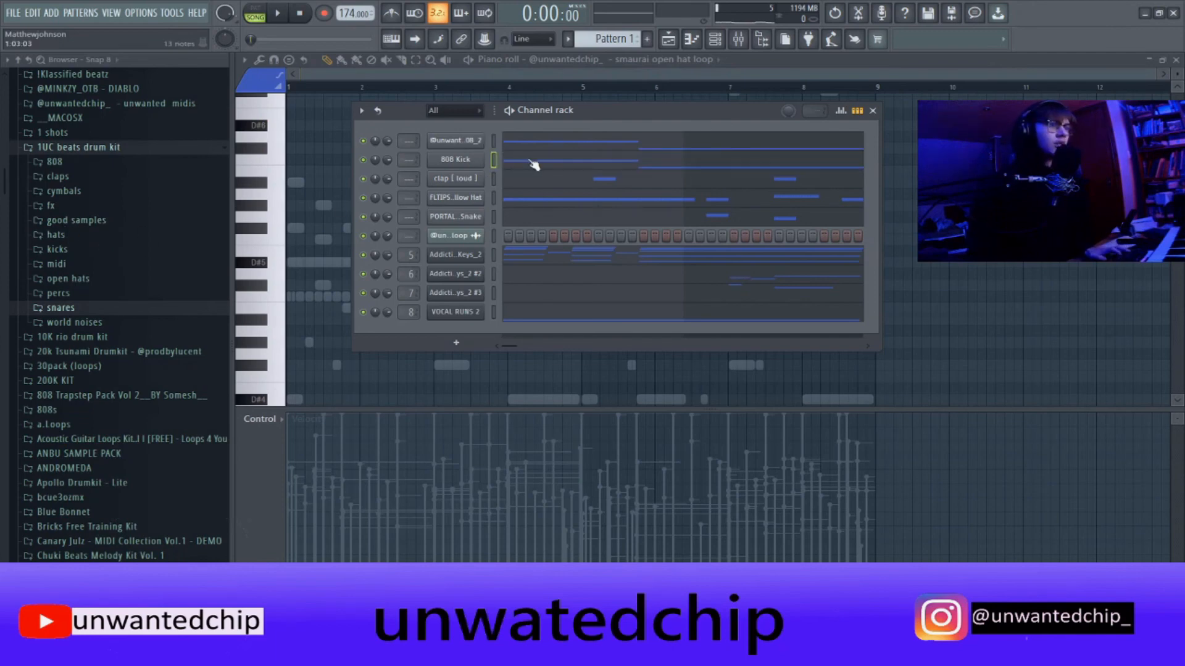
{"action": "left_click", "coordinate": [530, 161]}
{"action": "key", "text": "space"}
{"action": "key", "text": "alt+k"}
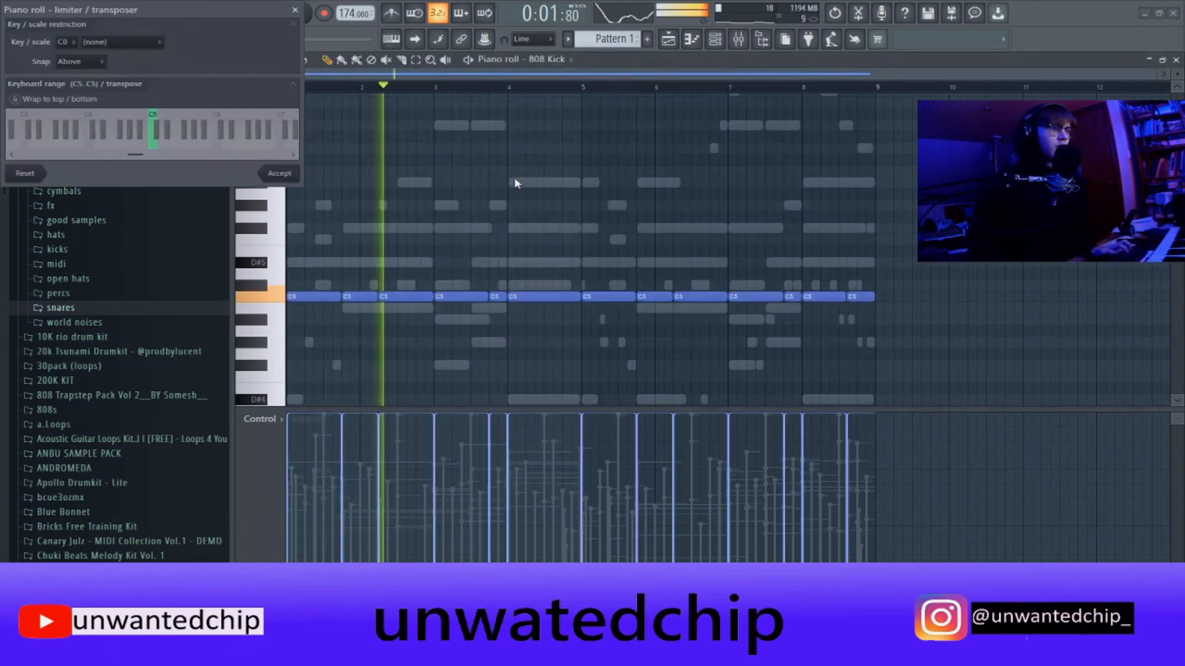
{"action": "key", "text": "Return"}
{"action": "key", "text": "F7"}
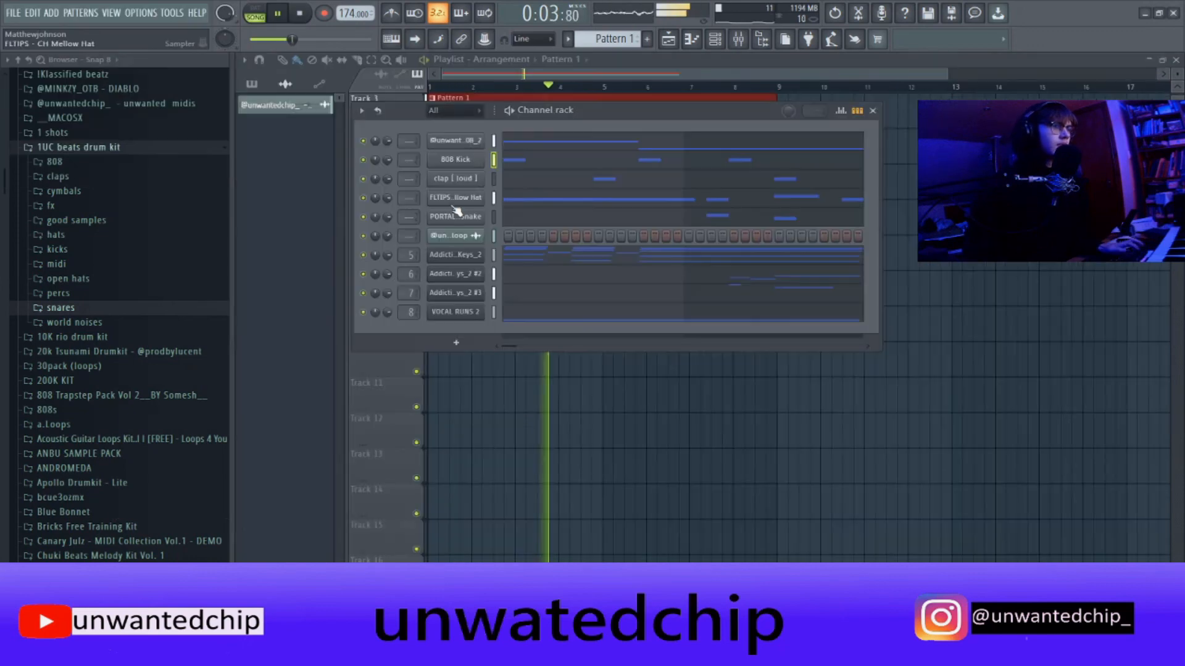
Replace the 808 Kick sound with the sunflower kick sample and adjust its precomputed boost and EQ.
{"action": "left_click", "coordinate": [111, 250]}
{"action": "left_click_drag", "start_coordinate": [81, 539], "coordinate": [472, 159]}
{"action": "key", "text": "space"}
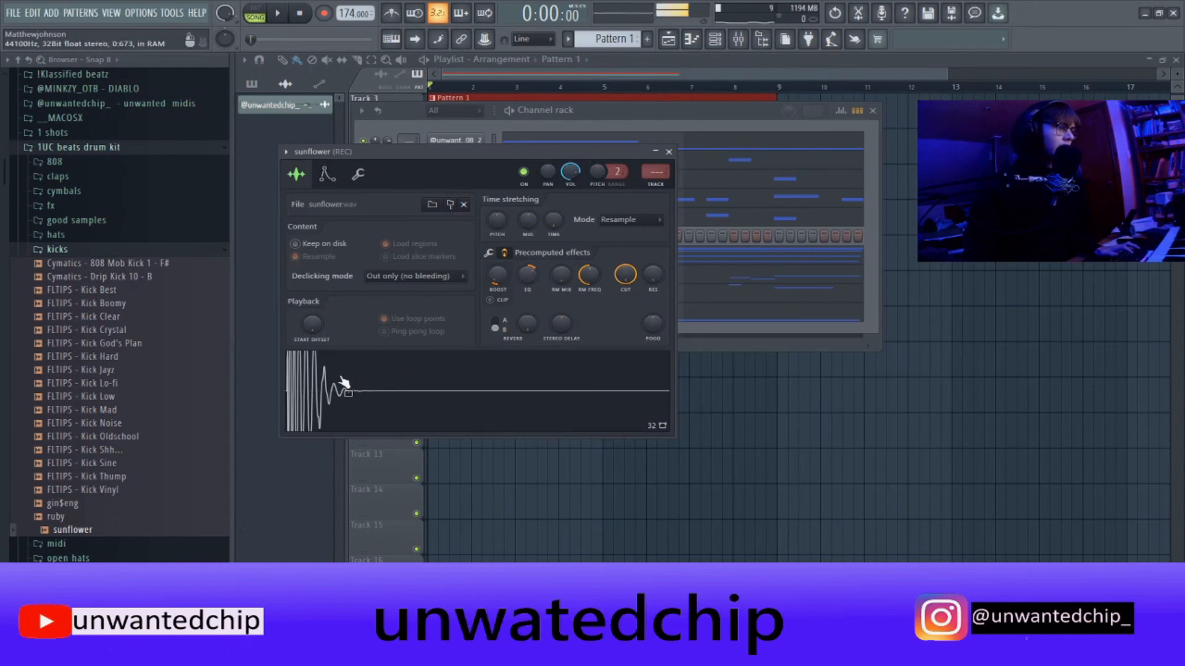
{"action": "left_click", "coordinate": [670, 152]}
Play the song and remove the third note of the sunflower kick pattern.
{"action": "key", "text": "space"}
{"action": "key", "text": "F7"}
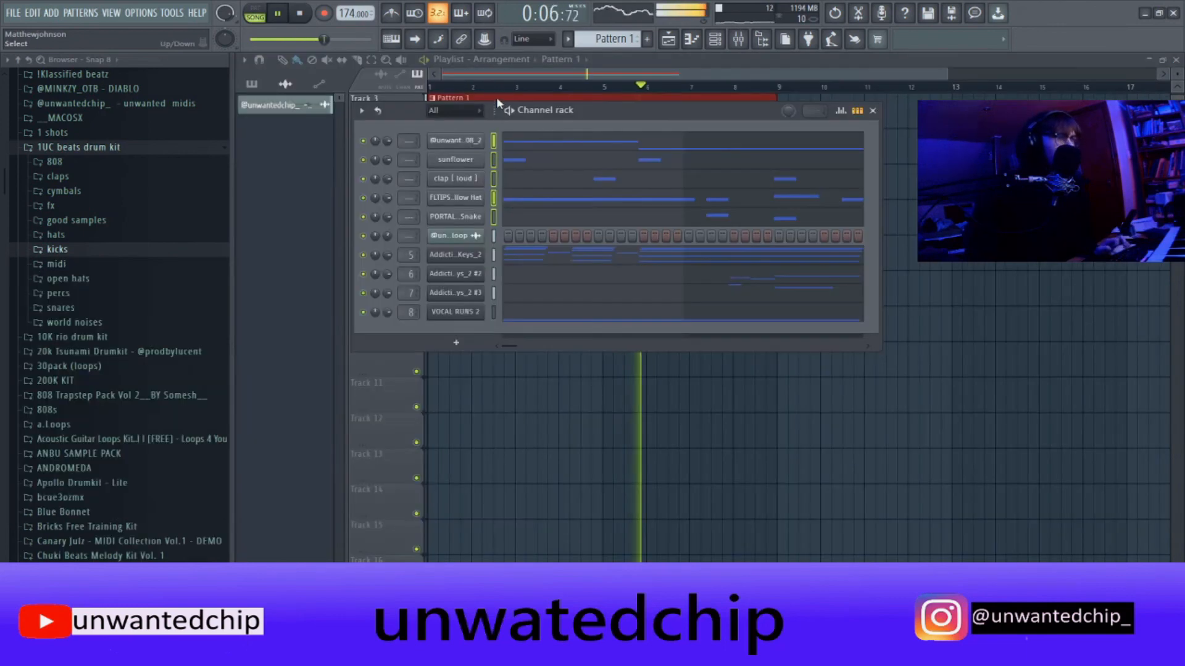
Select the 808, kick, clap, hat, snare and open hat loop channels and route them to mixer tracks 10 to 15.
{"action": "left_click_drag", "start_coordinate": [493, 236], "coordinate": [482, 118]}
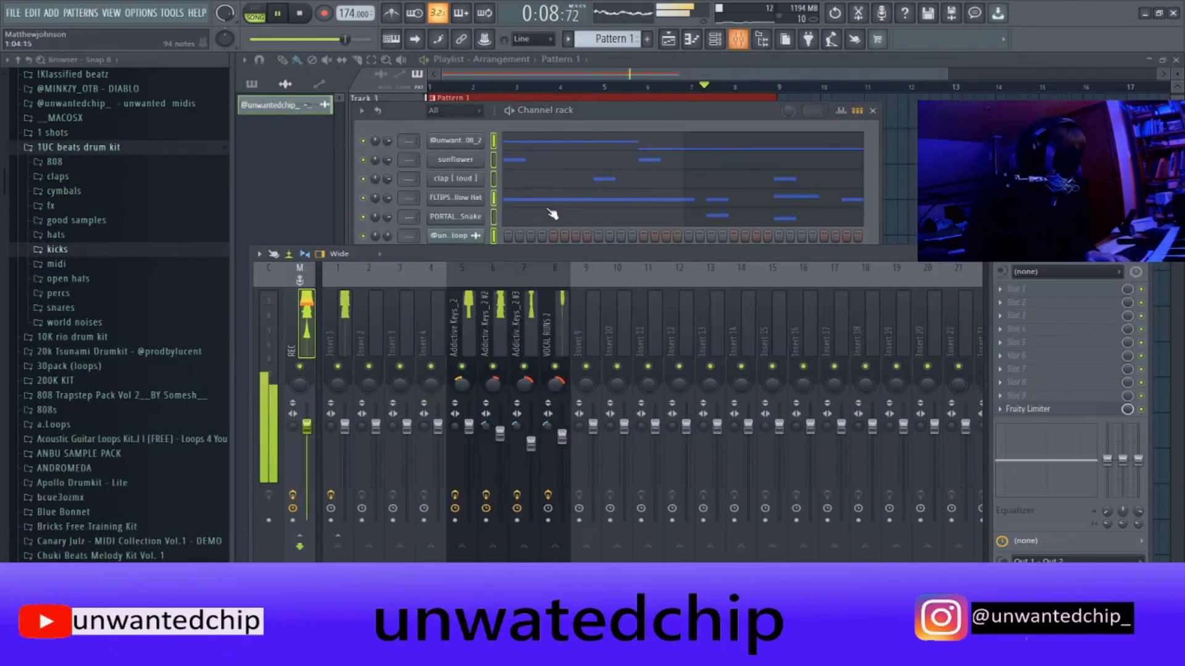
{"action": "key", "text": "F9"}
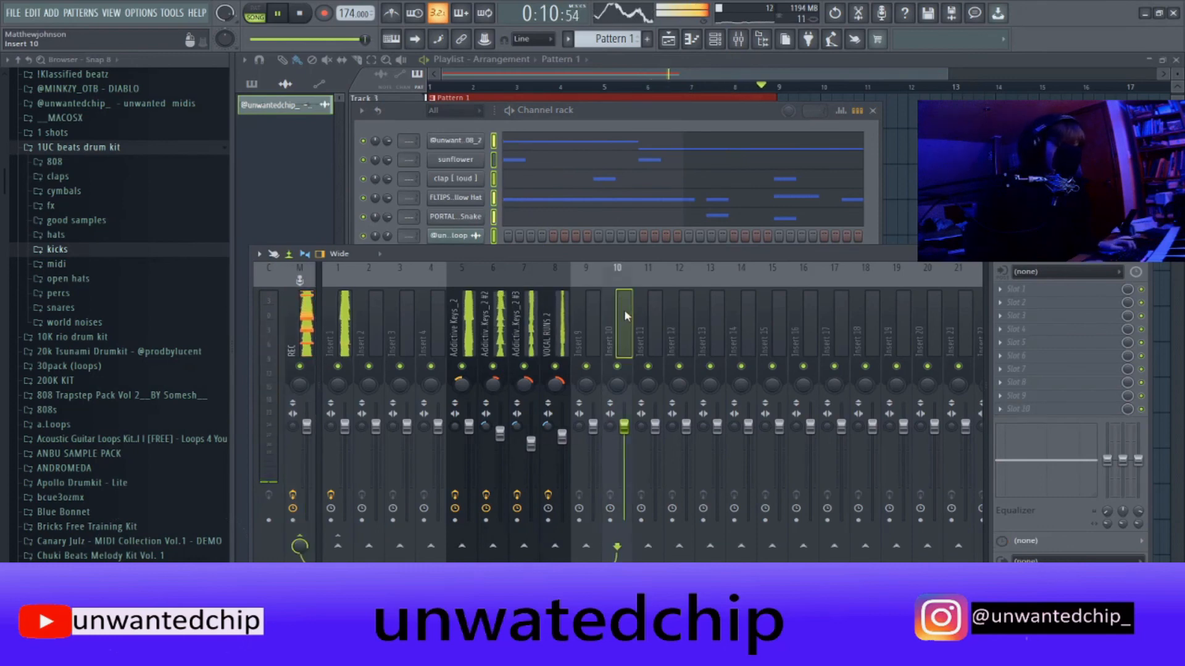
{"action": "key", "text": "ctrl+l"}
{"action": "key", "text": "space"}
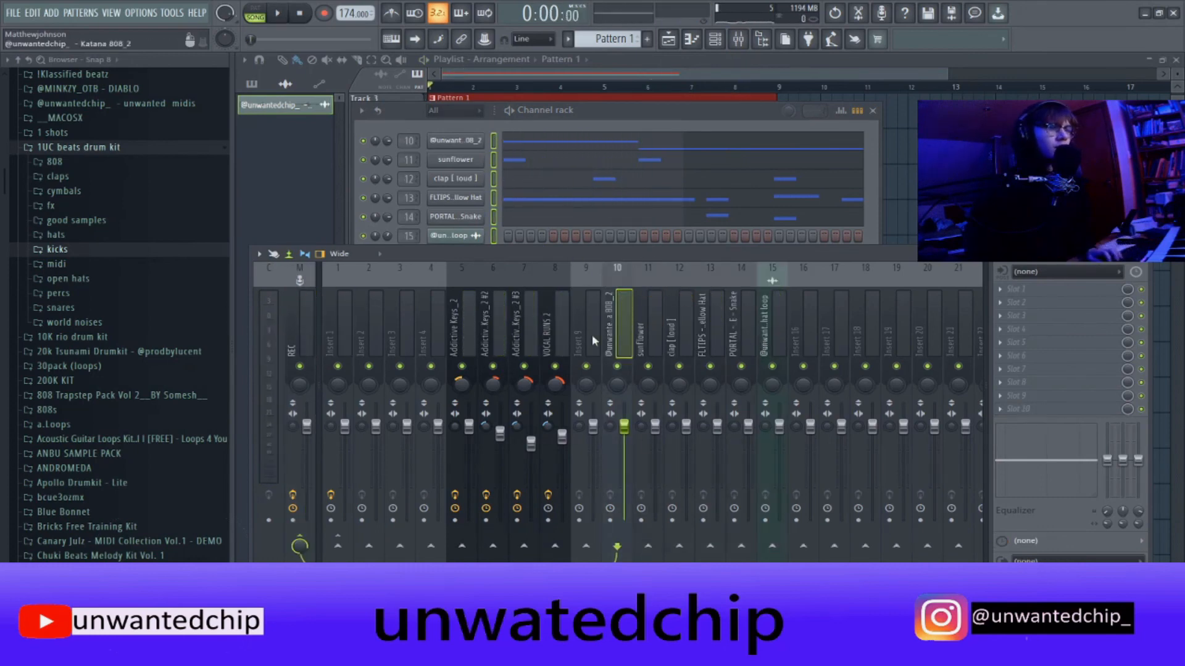
Merge the stereo image of the 808 and sunflower tracks, and separate the clap, hat and snare tracks, the snare by 25%.
{"action": "left_click", "coordinate": [639, 343]}
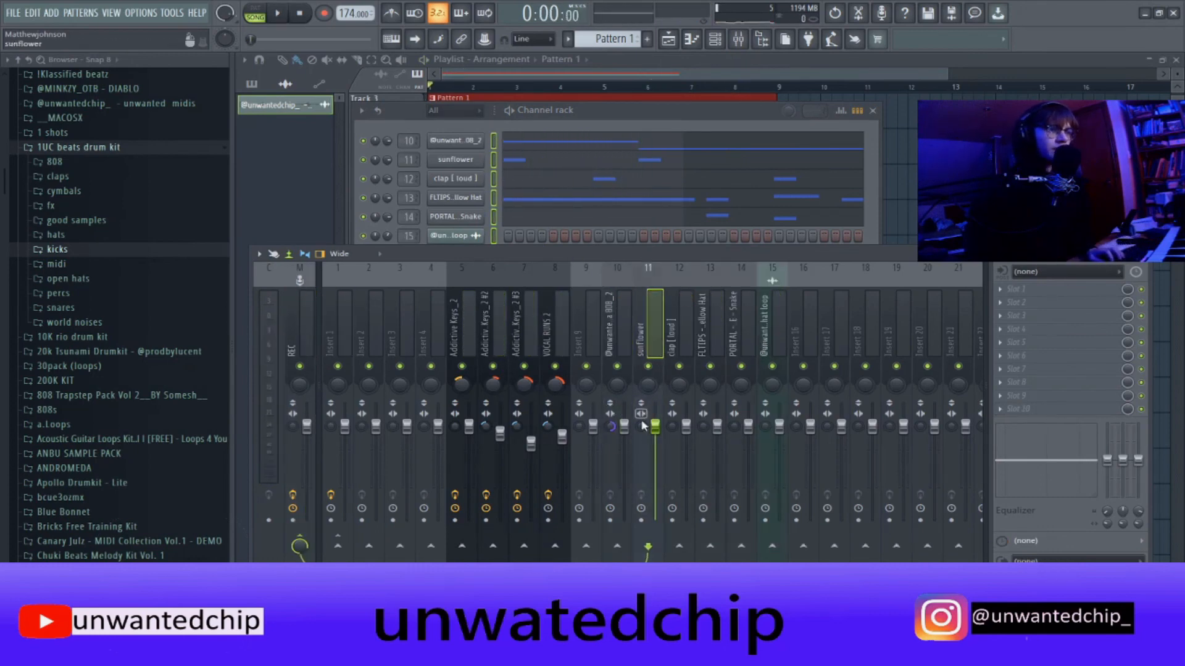
{"action": "left_click", "coordinate": [671, 462]}
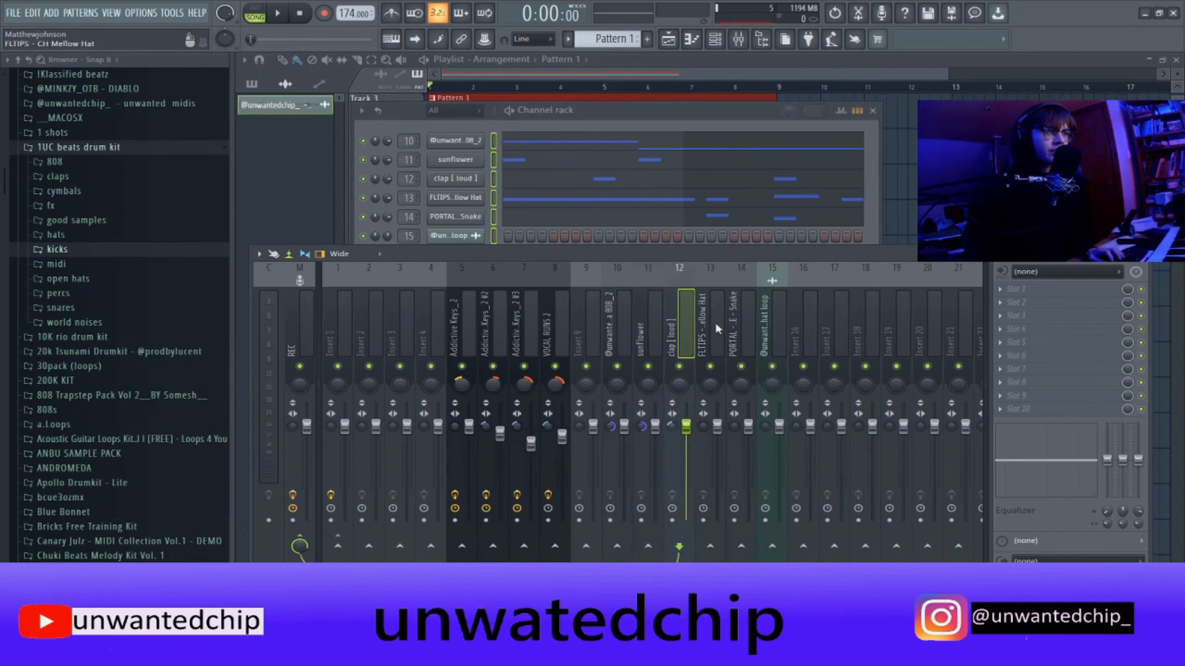
{"action": "left_click", "coordinate": [746, 424]}
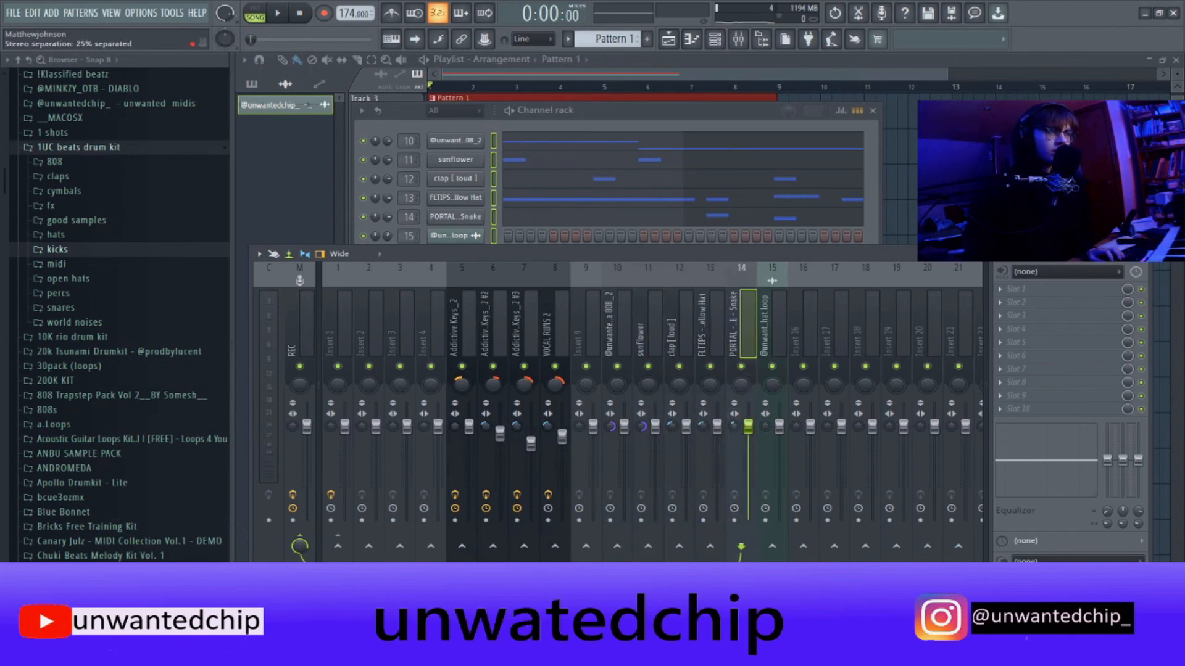
Widen the open hat loop's stereo separation and lower the volumes of the open hat loop, snare, clap and hat tracks.
{"action": "left_click", "coordinate": [782, 350]}
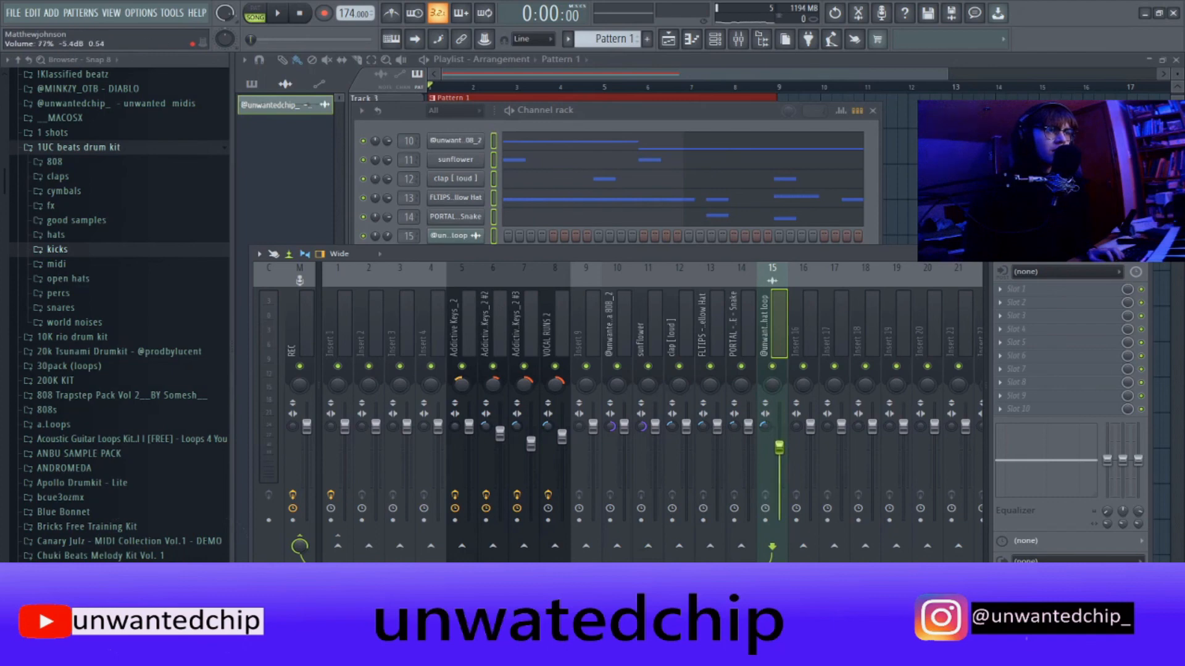
{"action": "left_click", "coordinate": [748, 429]}
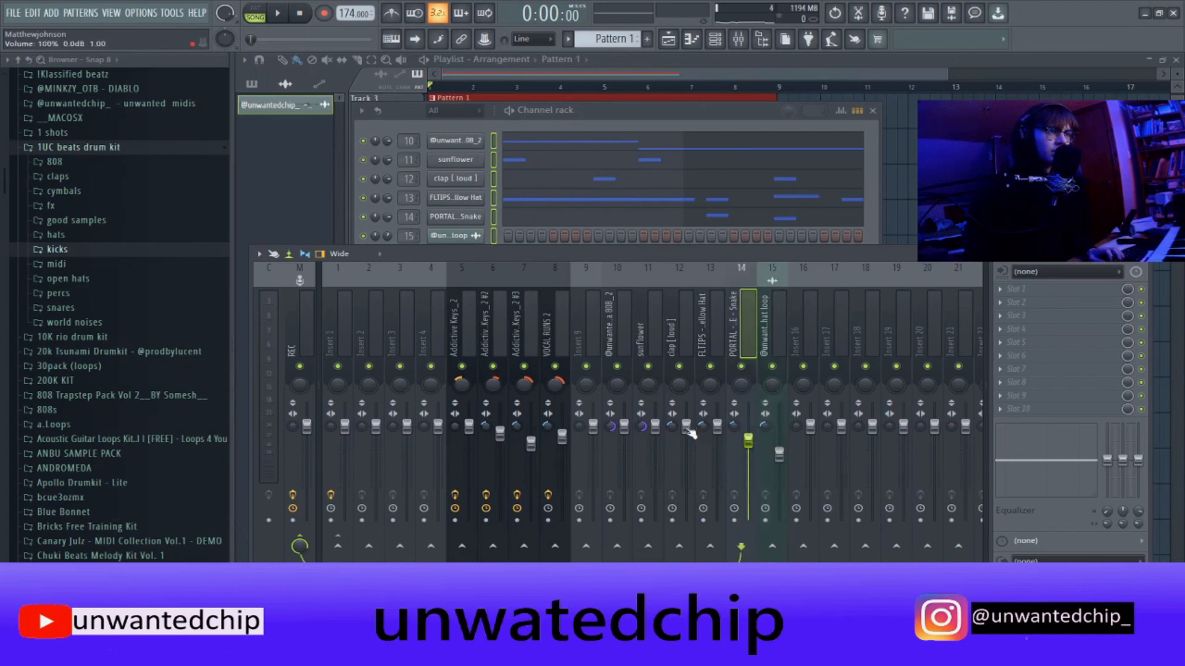
{"action": "left_click_drag", "start_coordinate": [688, 431], "coordinate": [747, 441]}
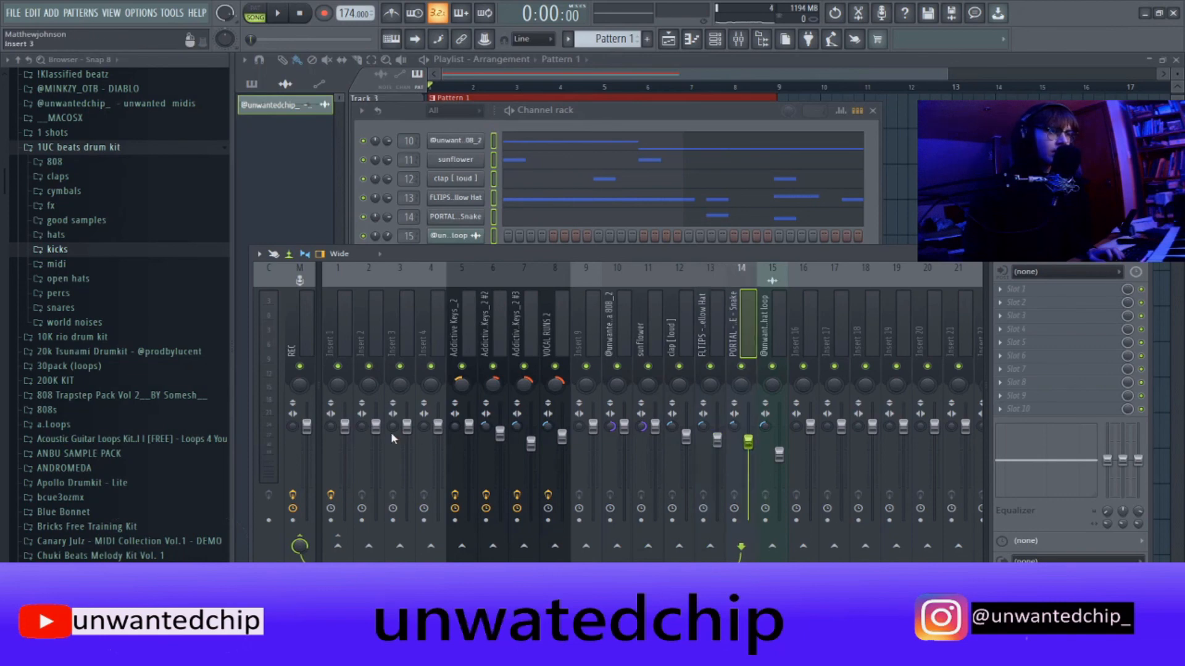
Play the song and load the banging 2.0 mixer preset onto the master track.
{"action": "key", "text": "space"}
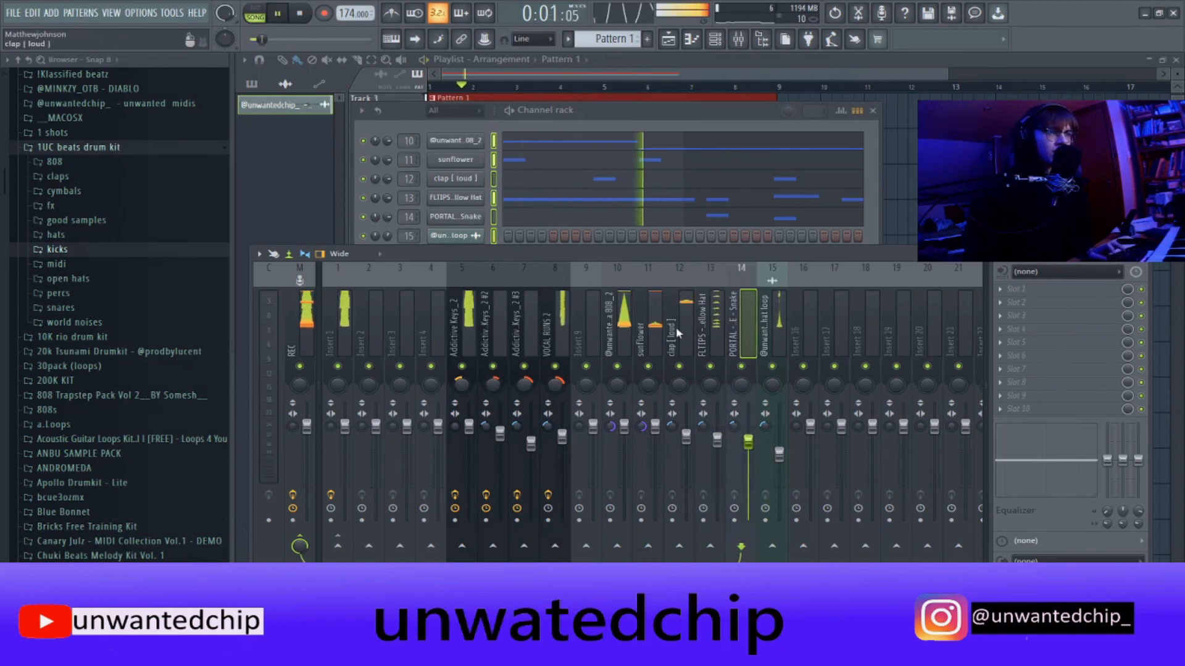
{"action": "left_click", "coordinate": [710, 349]}
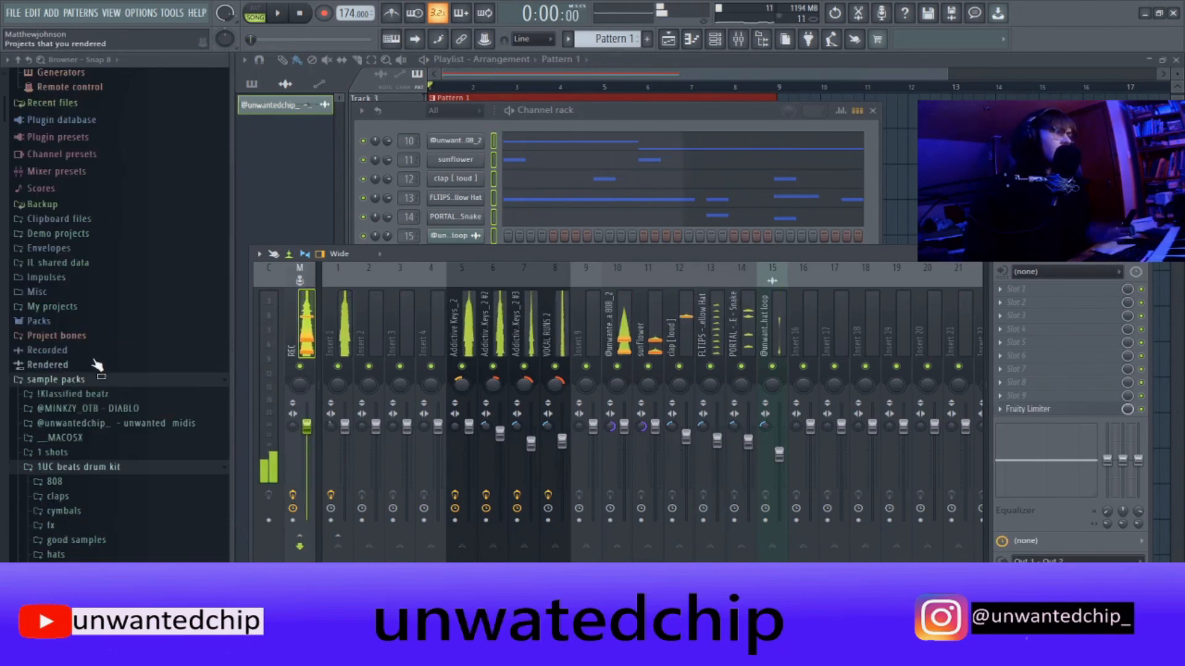
{"action": "left_click", "coordinate": [57, 171]}
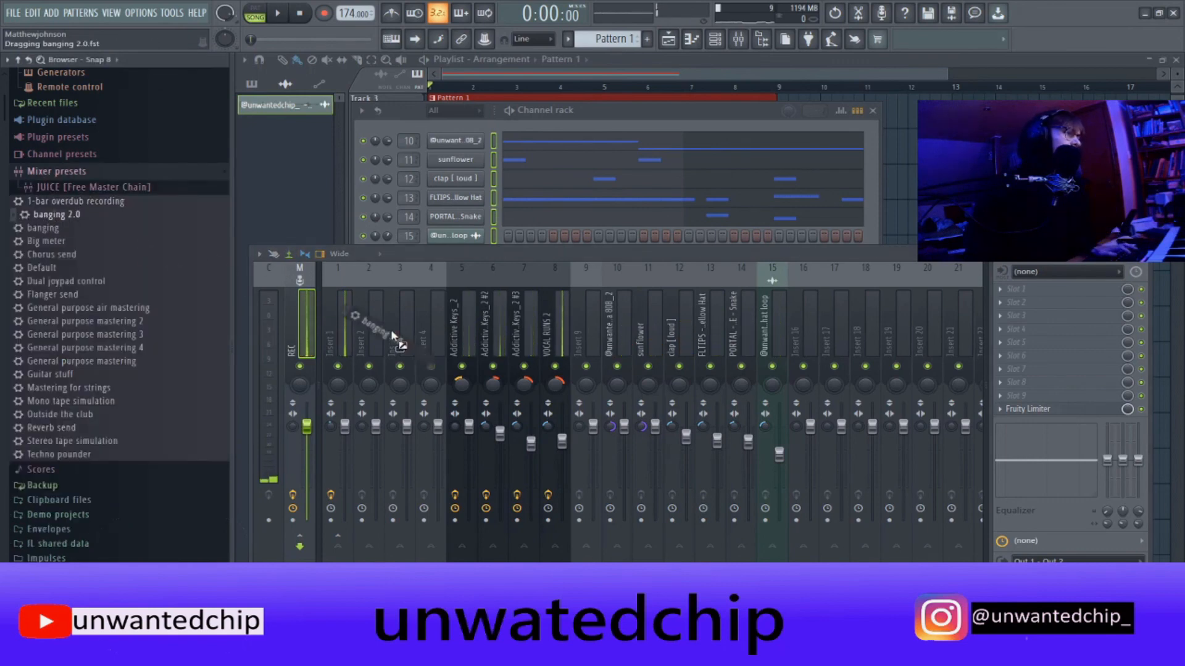
Lower the volumes of Insert 1 and tracks 10 to 15 together, bringing the sunflower track to about 83%, while playing the song.
{"action": "left_click", "coordinate": [344, 320]}
{"action": "left_click_drag", "start_coordinate": [610, 324], "coordinate": [767, 333]}
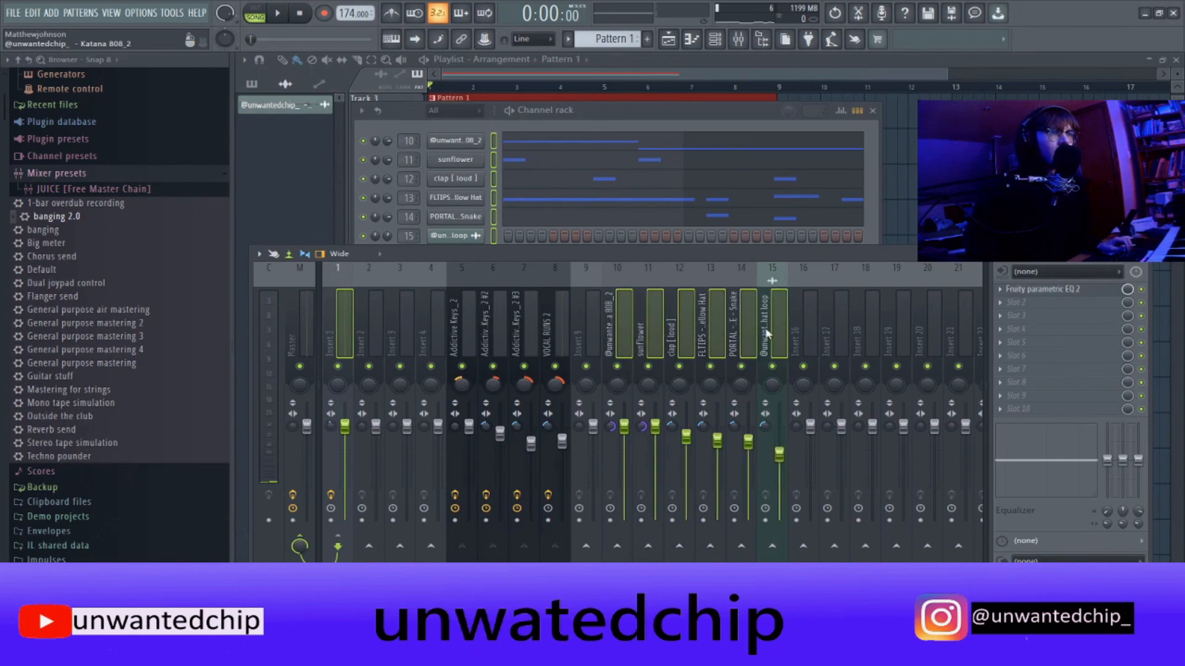
{"action": "left_click_drag", "start_coordinate": [658, 429], "coordinate": [665, 438]}
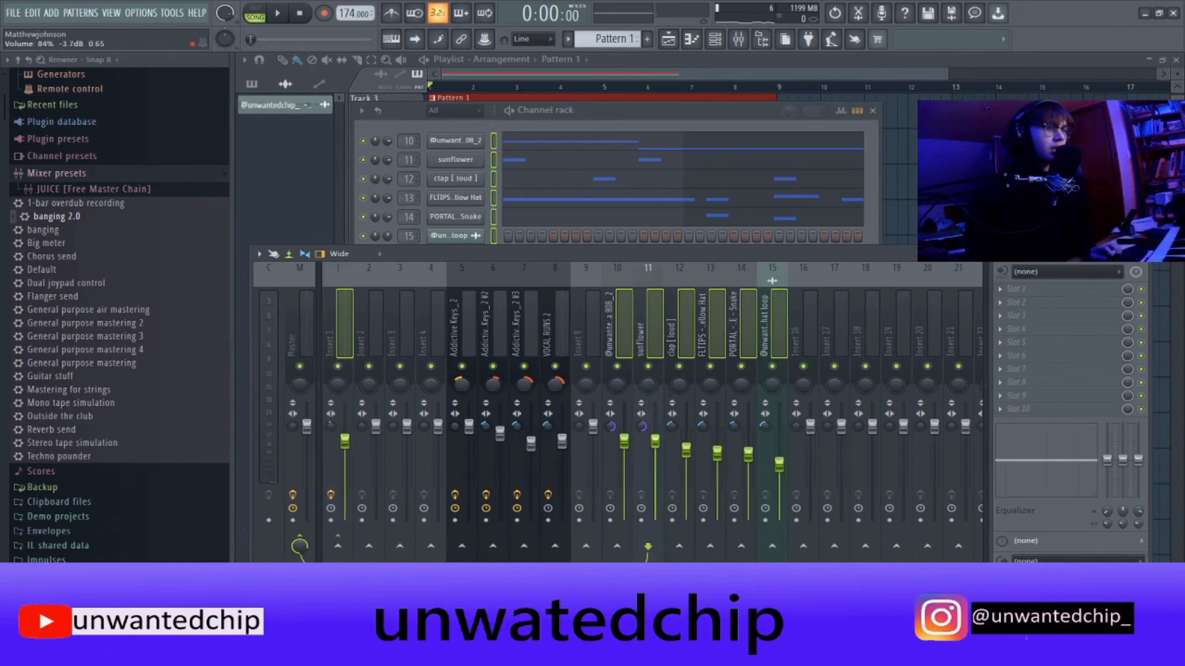
{"action": "key", "text": "space"}
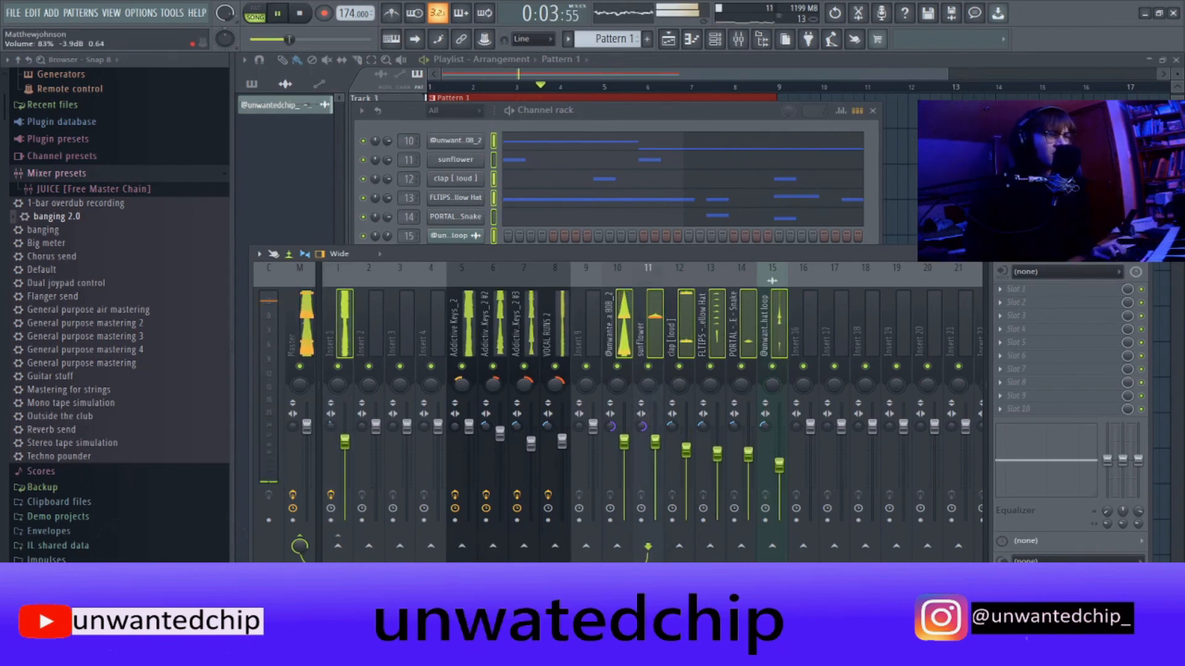
{"action": "left_click_drag", "start_coordinate": [658, 444], "coordinate": [659, 446]}
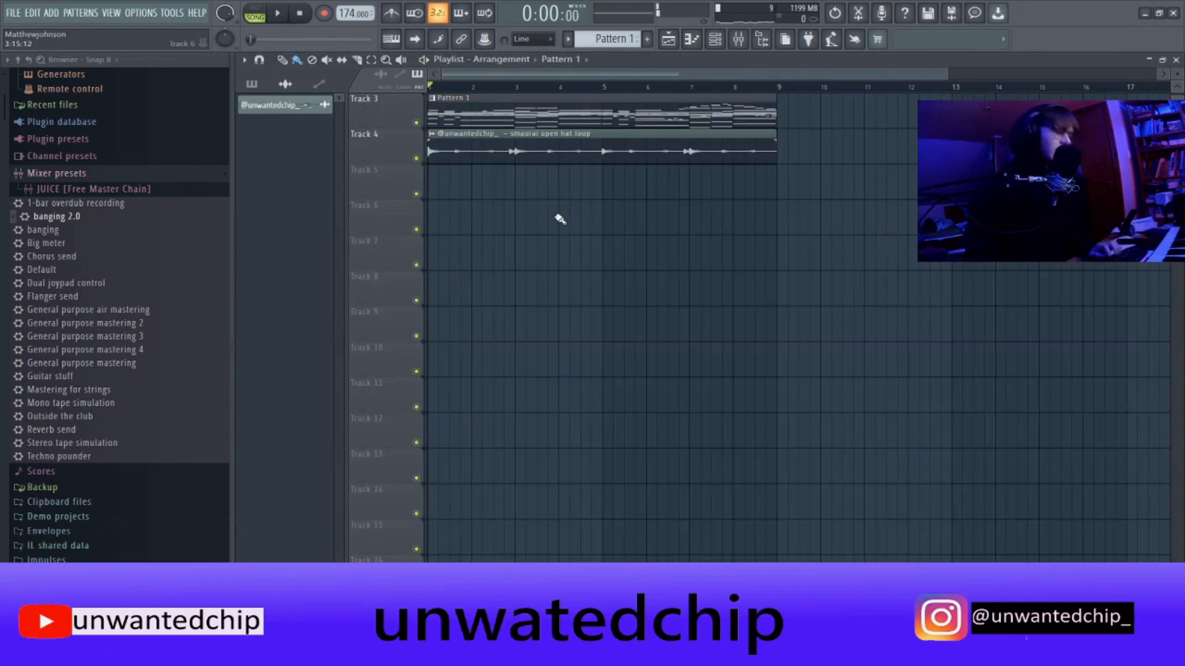
{"action": "key", "text": "F11"}
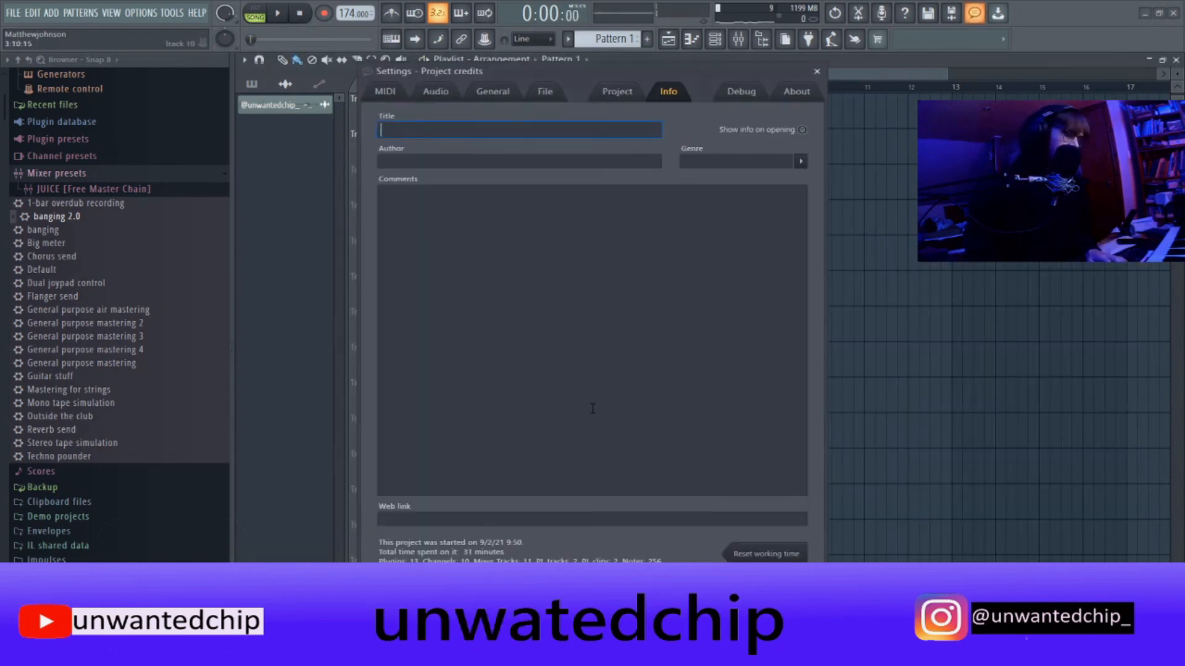
{"action": "key", "text": "Escape"}
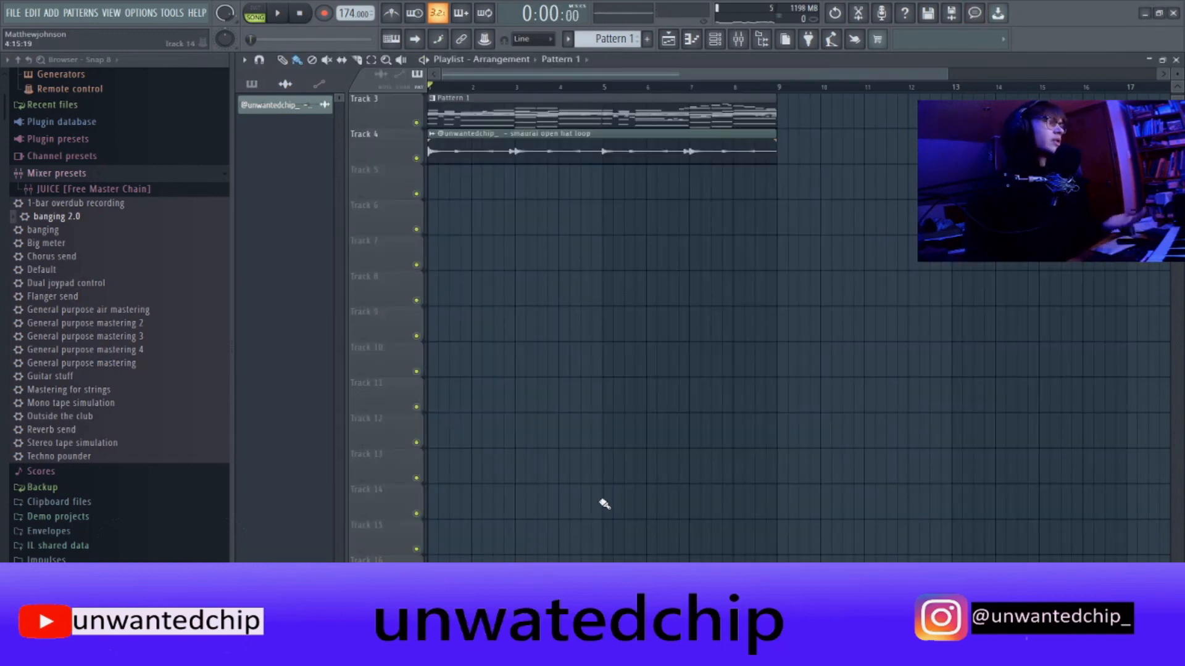